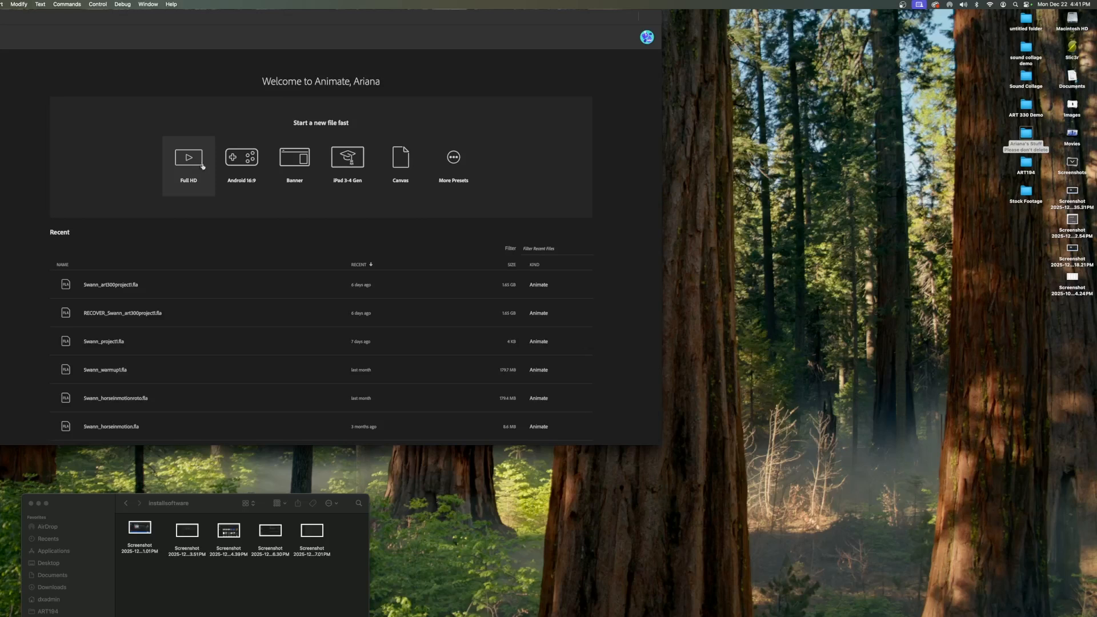
- Create a new document from the Social Standard 640 x 480 preset with a custom frame rate
left_click(454, 178)
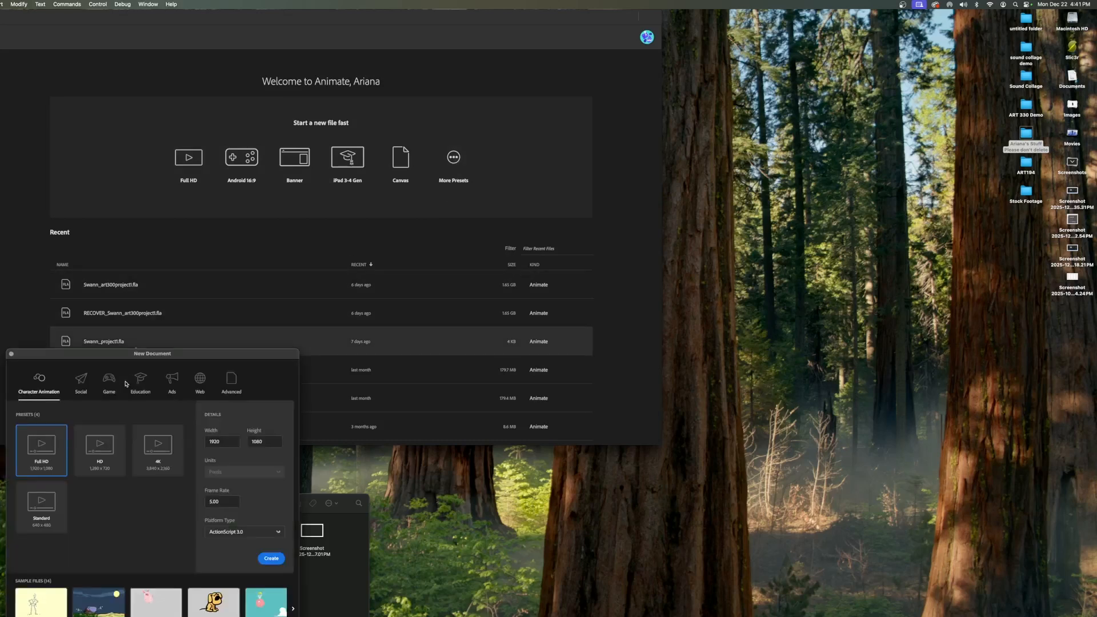
left_click(81, 379)
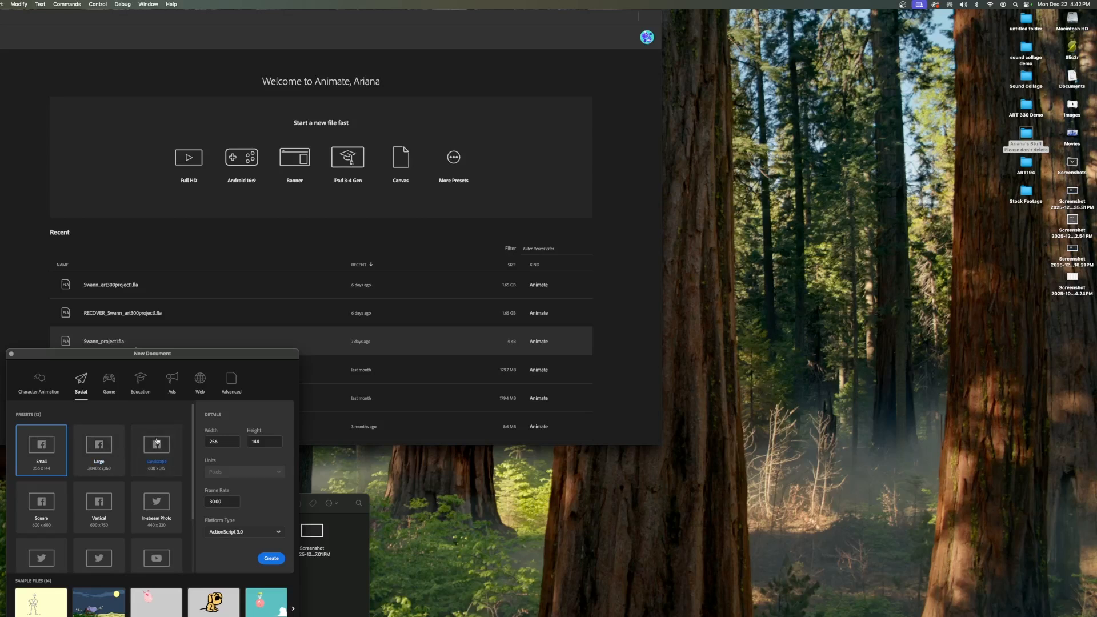
scroll(157, 442, "down", 1)
scroll(157, 441, "down", 2)
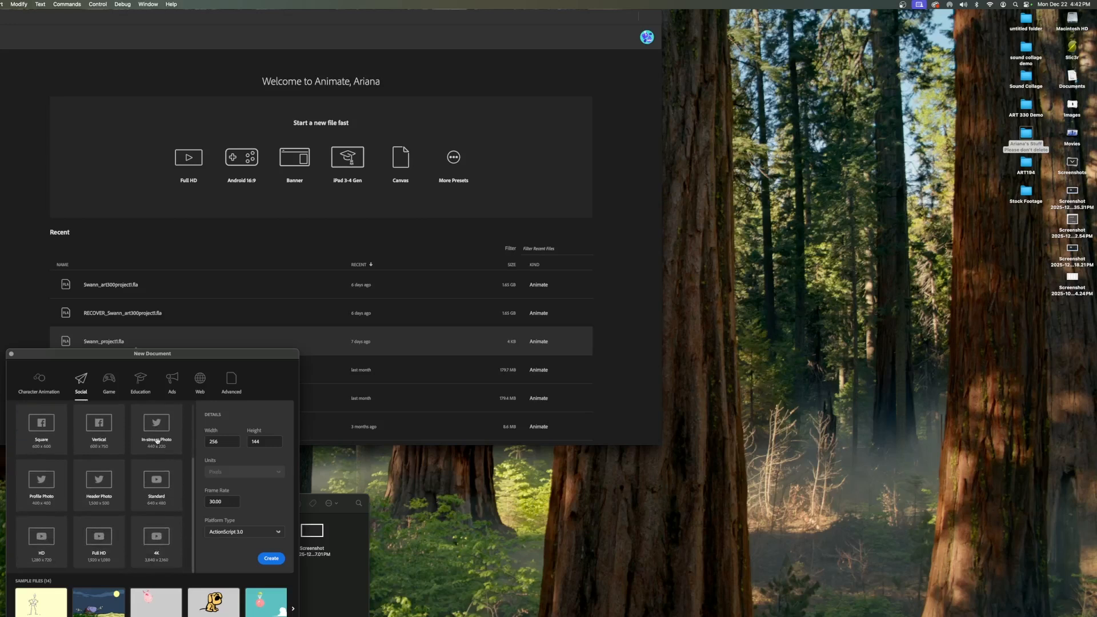
left_click(160, 480)
left_click(217, 501)
type("12087")
left_click(269, 498)
left_click(271, 559)
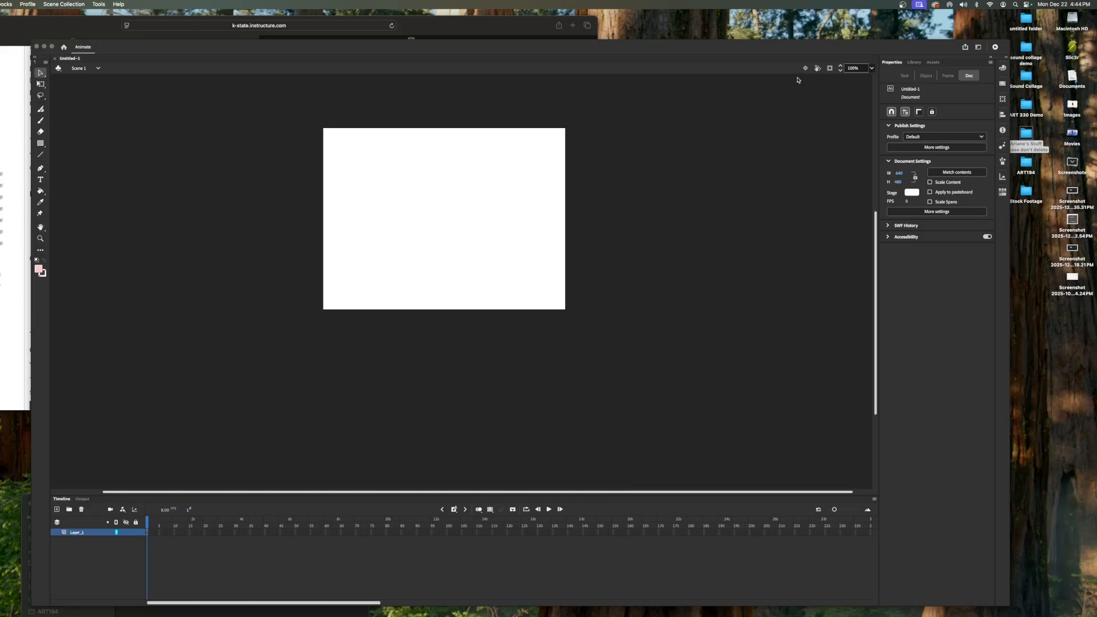
- Set the stage zoom to Fit in Window
left_click(875, 69)
left_click(872, 69)
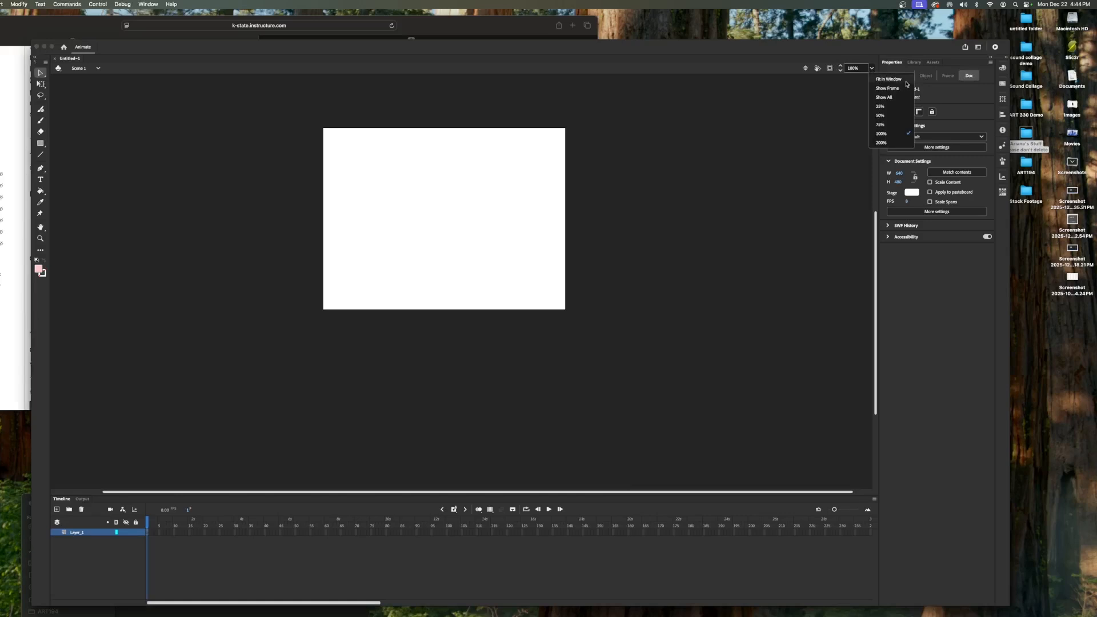
left_click(887, 79)
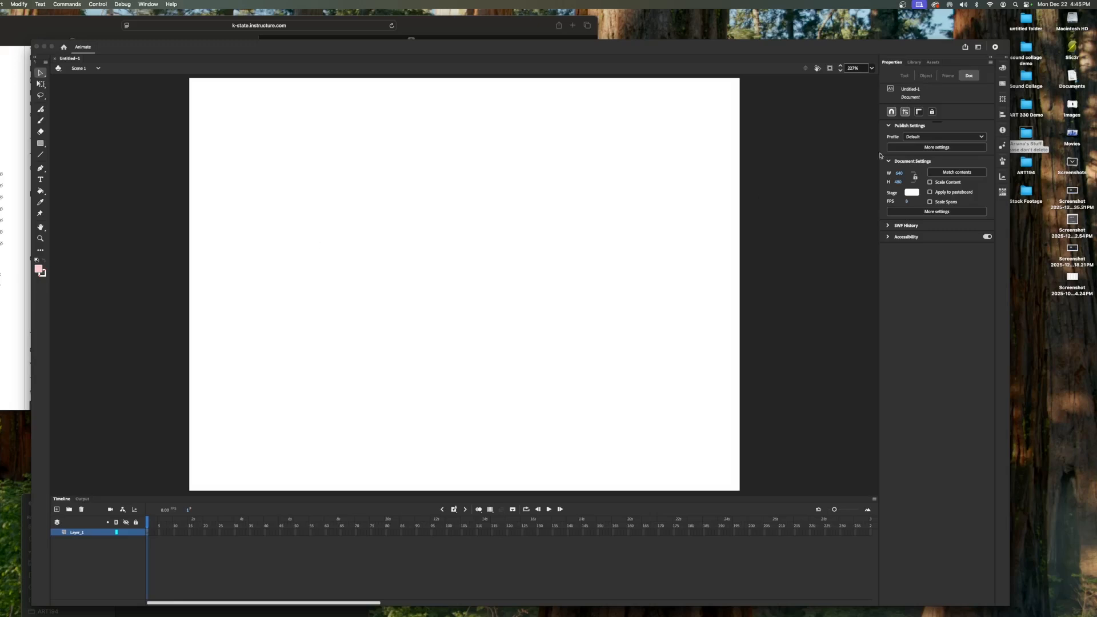
- Review the selection, lasso, fluid brush, classic brush and eraser tools and their option settings
left_click(916, 62)
left_click(894, 64)
left_click(40, 86)
left_click(41, 109)
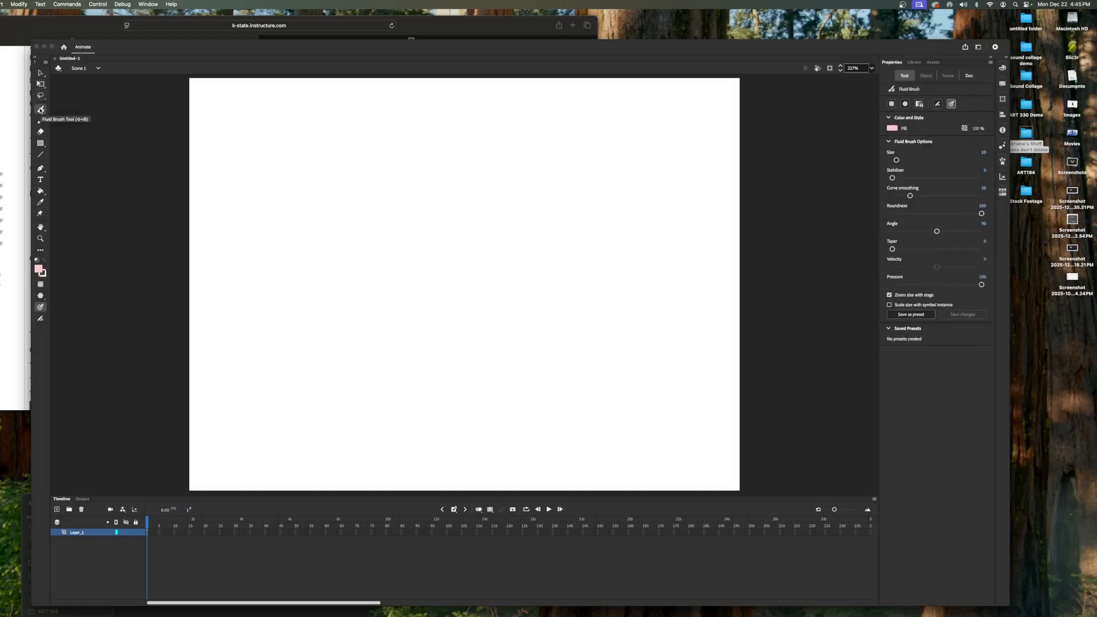
left_click(40, 95)
left_click(41, 109)
left_click(40, 121)
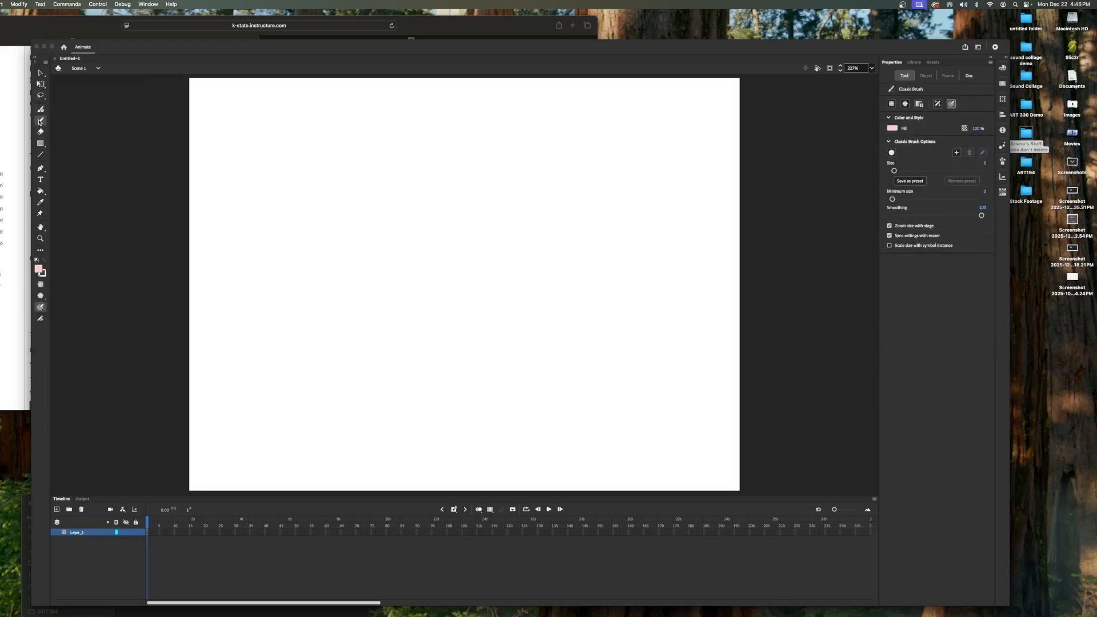
left_click(40, 131)
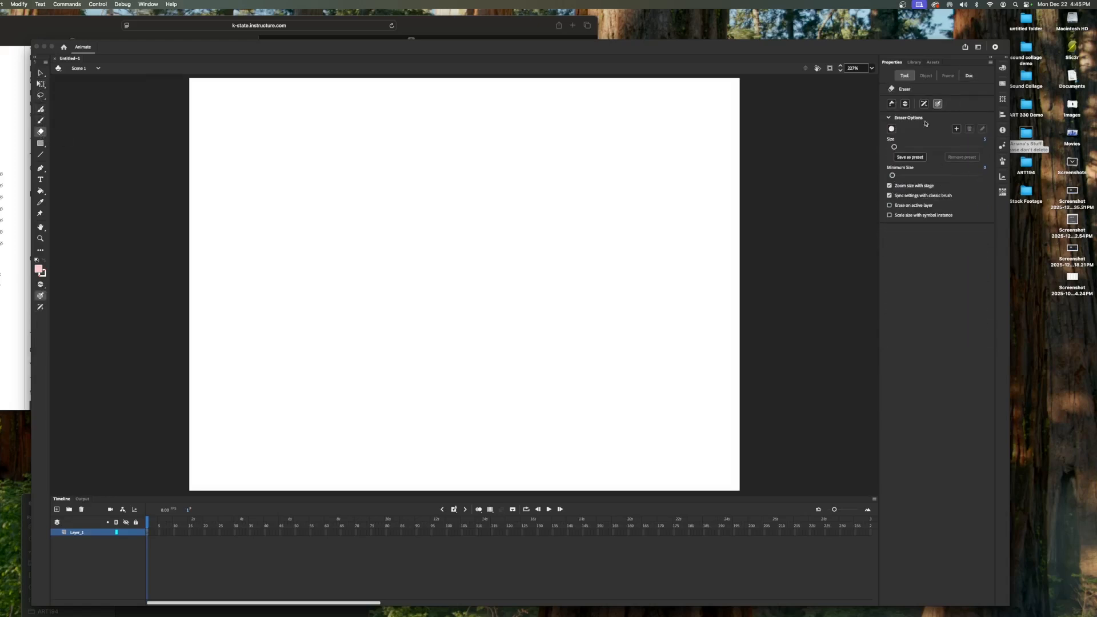
- Import all five screenshots from the installsoftware folder into the library
left_click(915, 62)
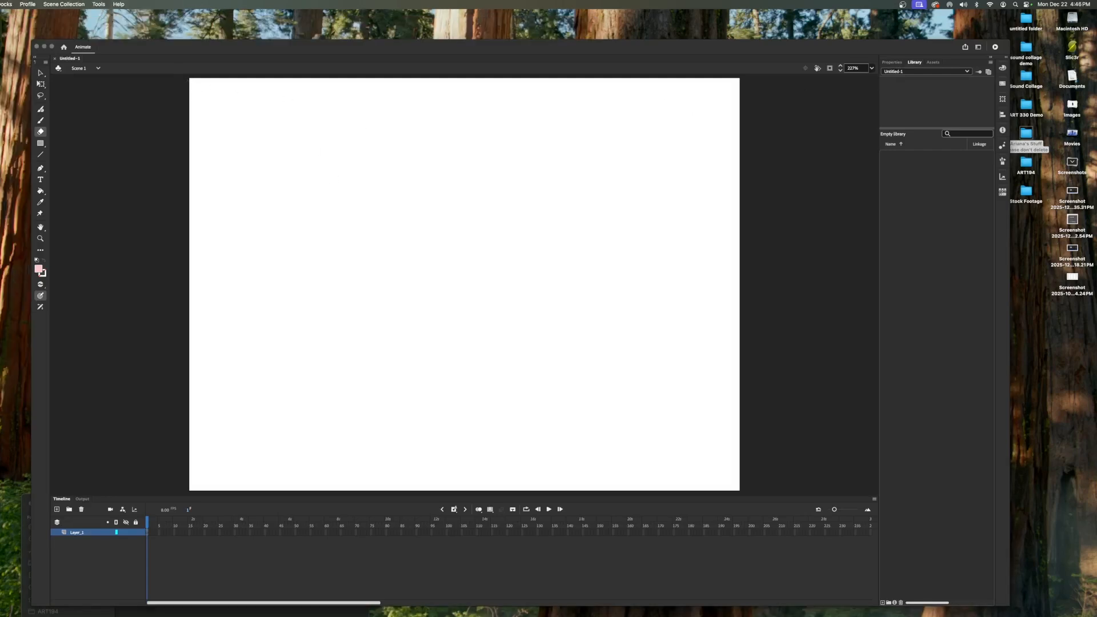
left_click(102, 125)
left_click(0, 4)
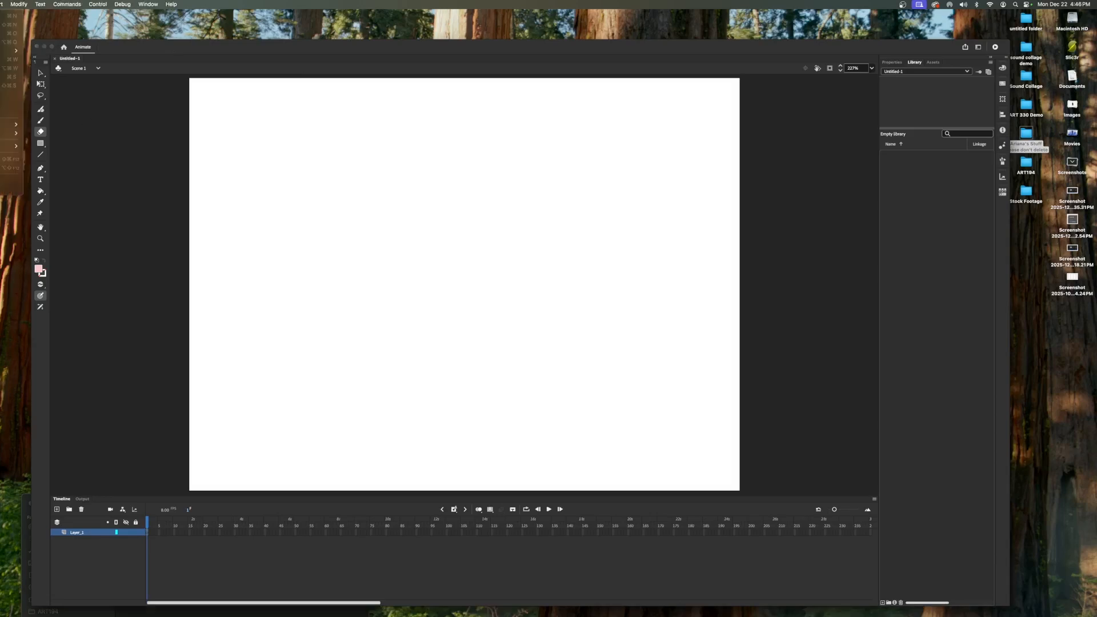
mouse_move(8, 125)
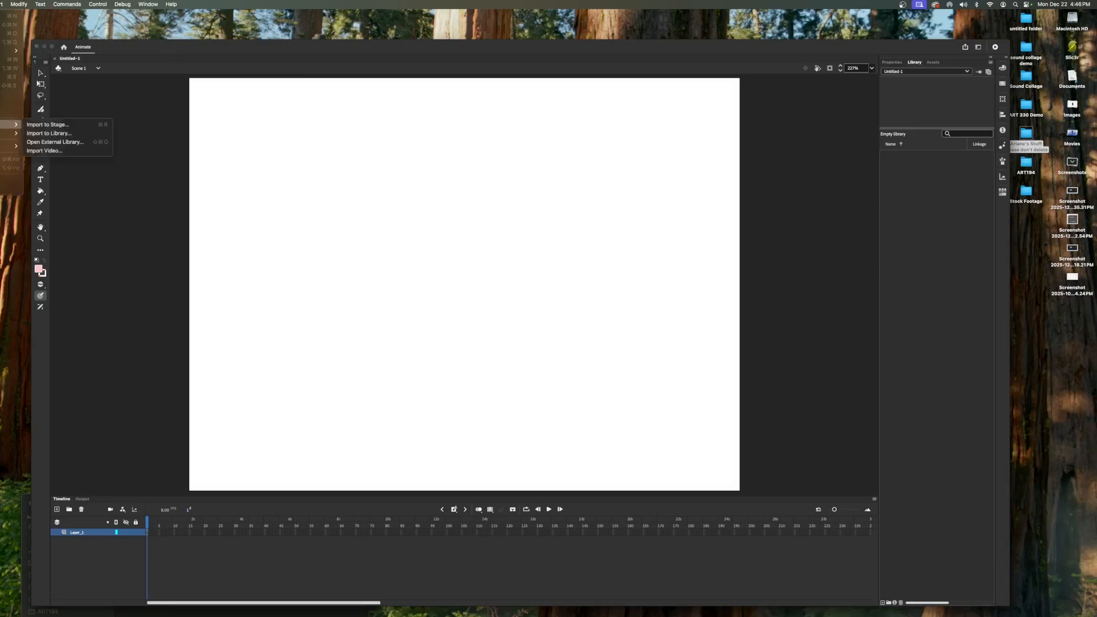
left_click(46, 133)
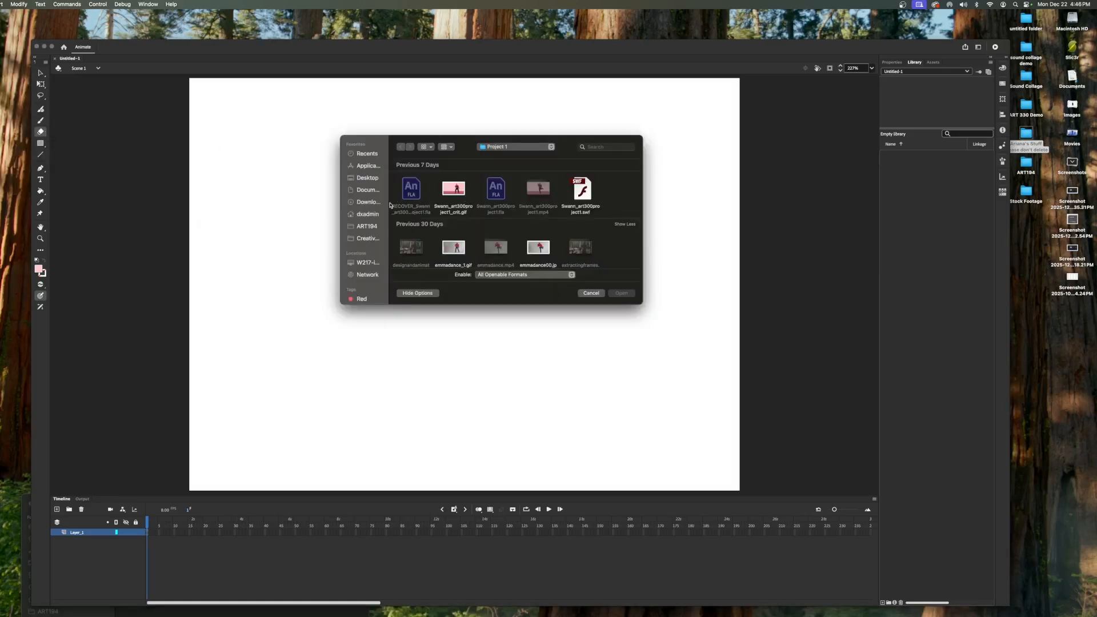
left_click(368, 179)
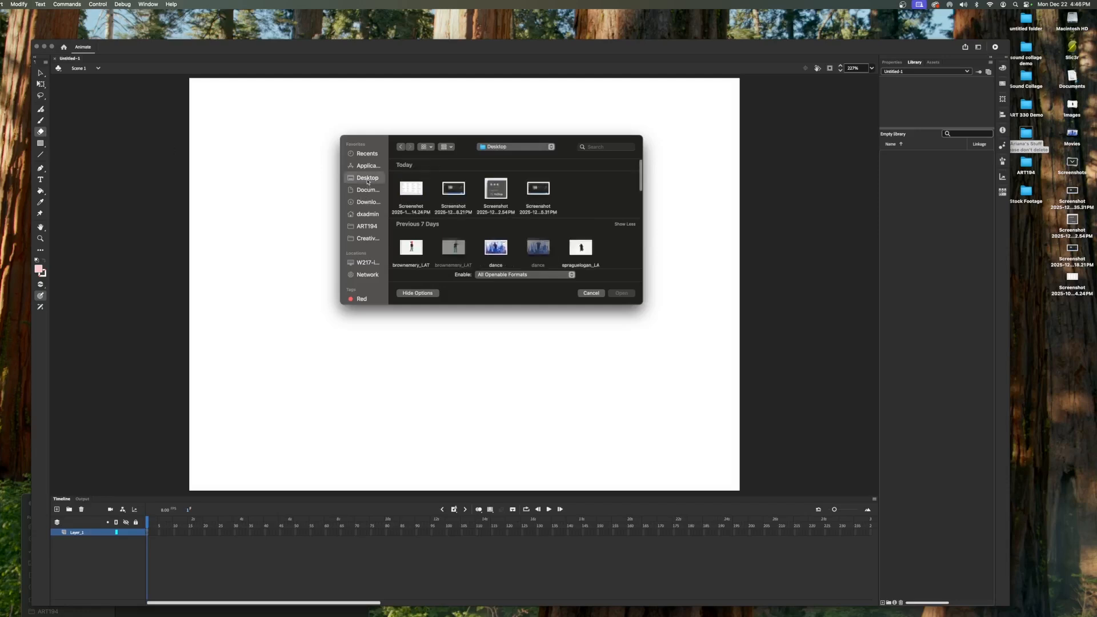
scroll(453, 200, "down", 5)
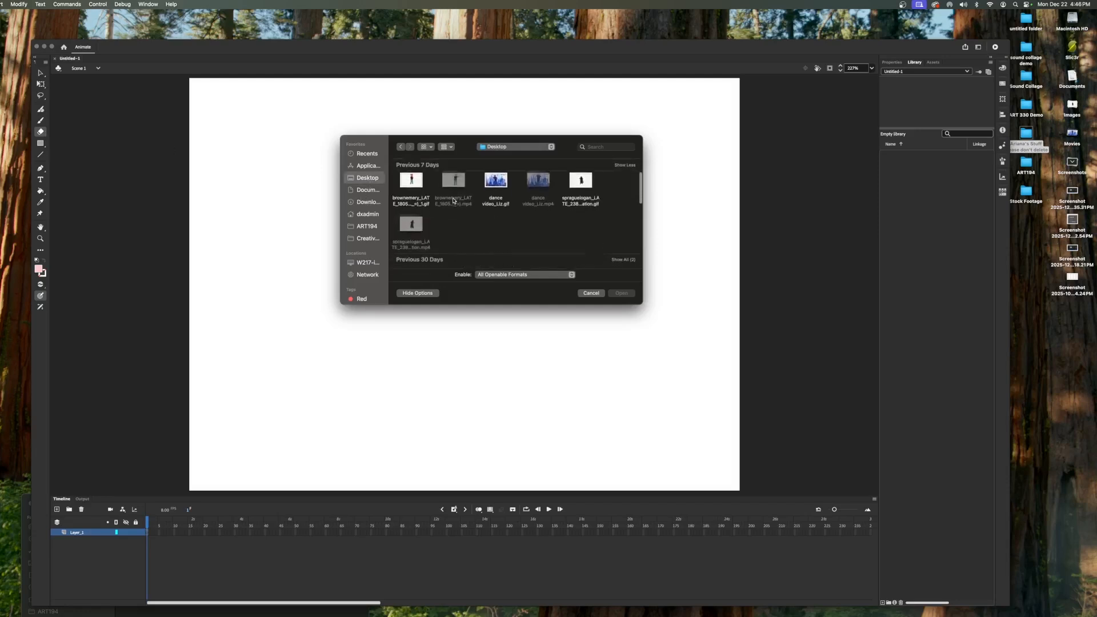
scroll(453, 201, "down", 6)
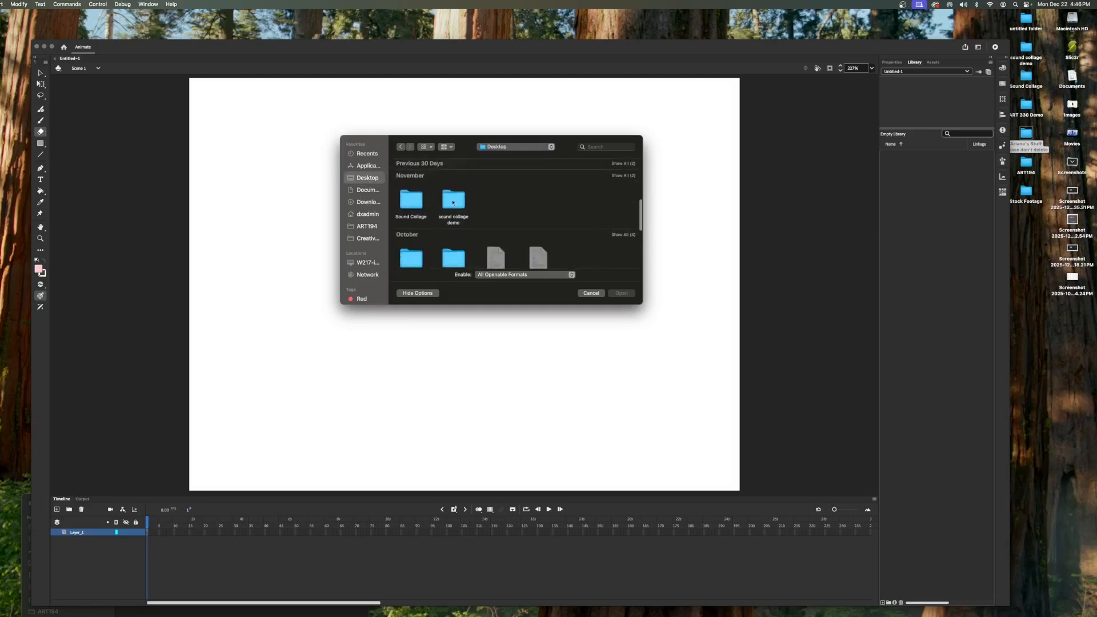
scroll(453, 202, "down", 1)
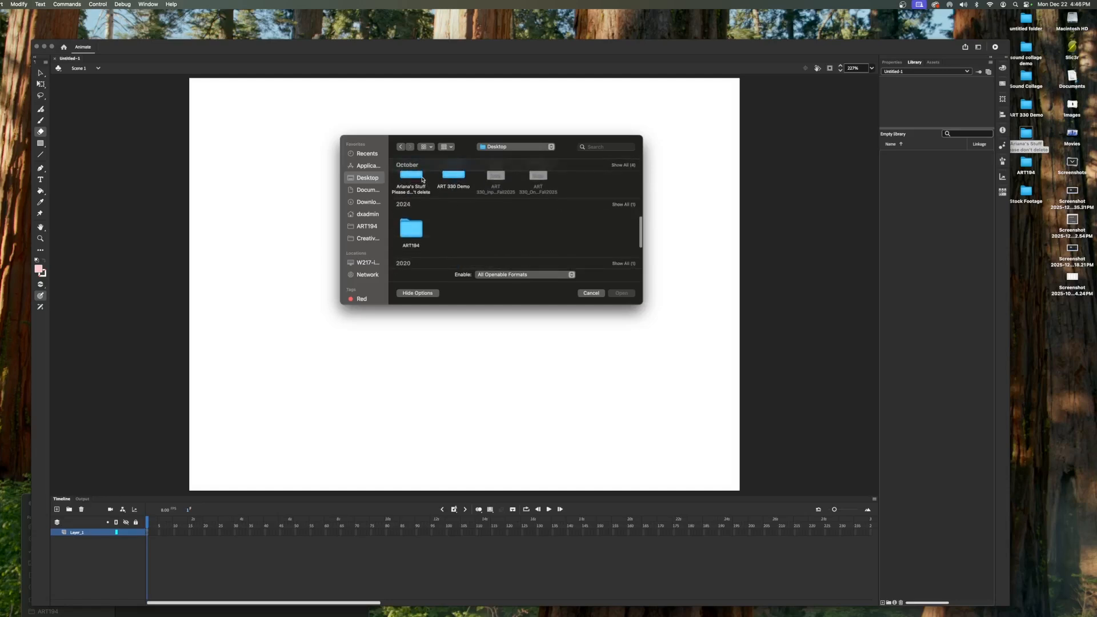
double_click(422, 181)
double_click(499, 250)
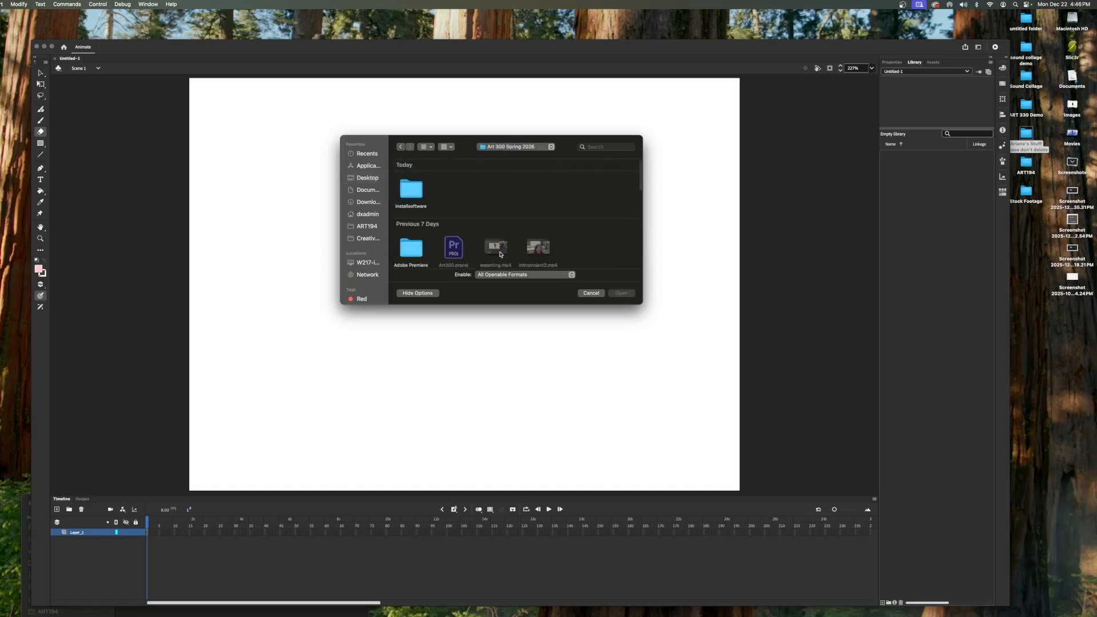
left_click(420, 196)
double_click(420, 196)
left_click(418, 193)
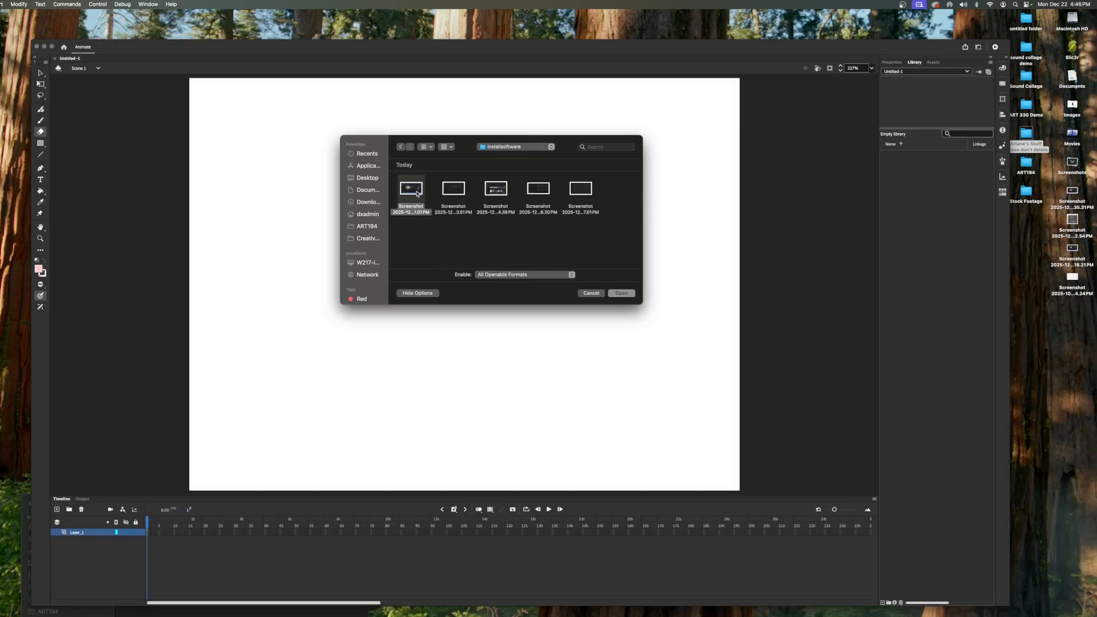
key("shift+Right")
key("shift+Right")
key("shift+Right")
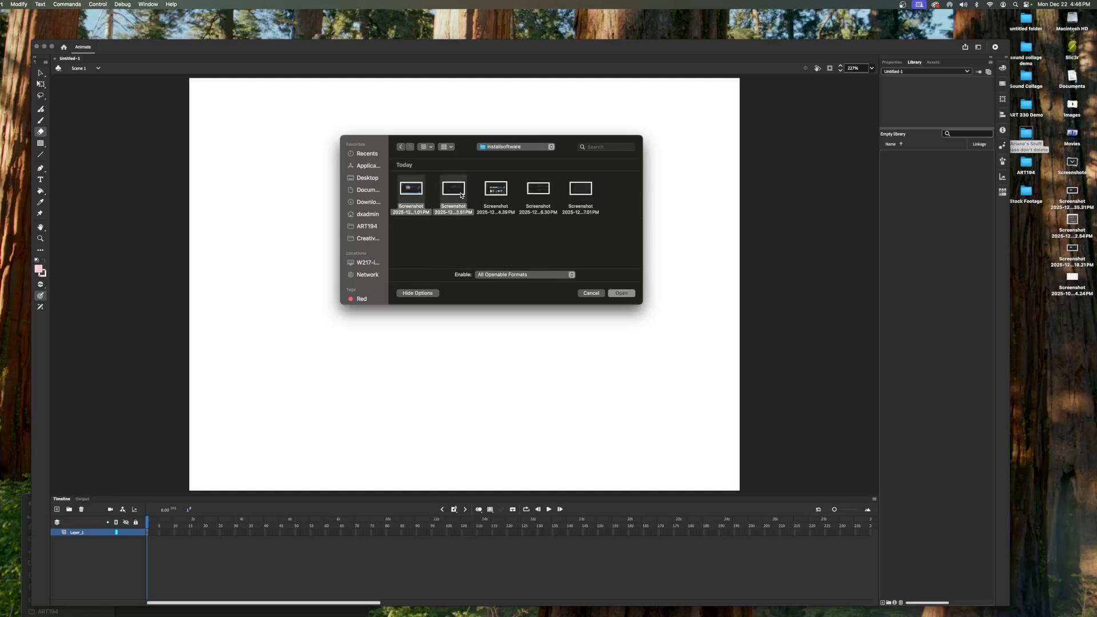
left_click(589, 191, "shift")
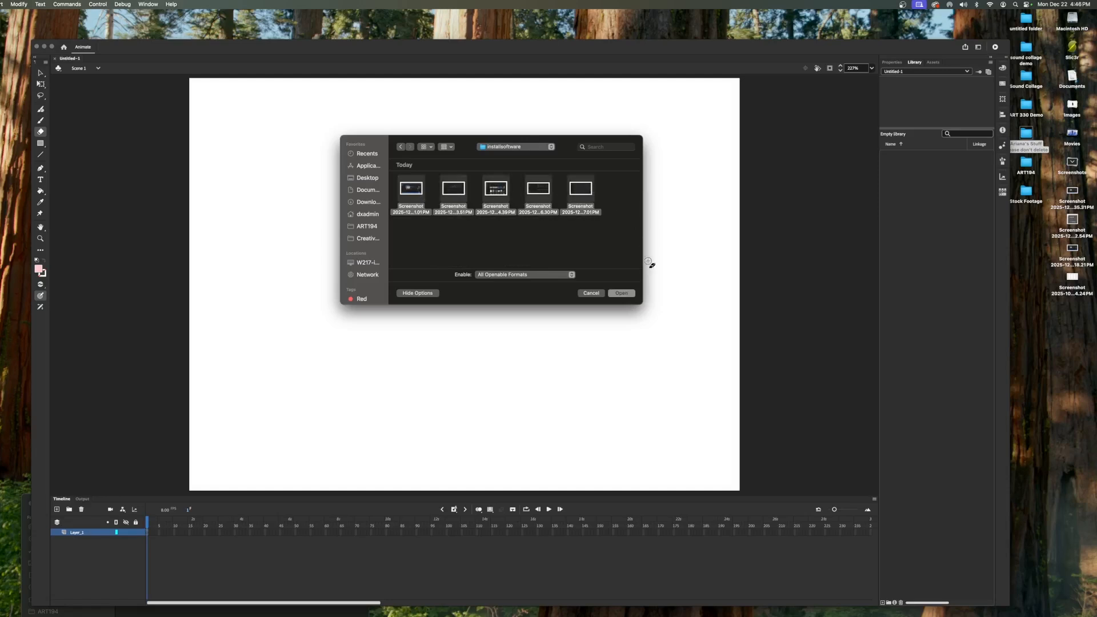
left_click(621, 294)
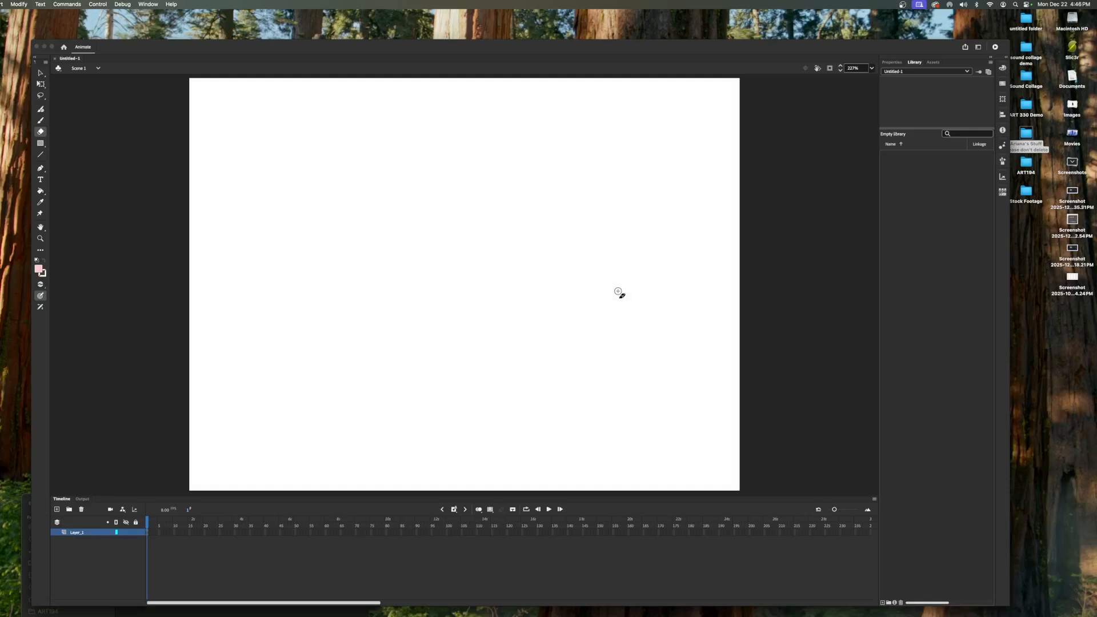
left_click(619, 291)
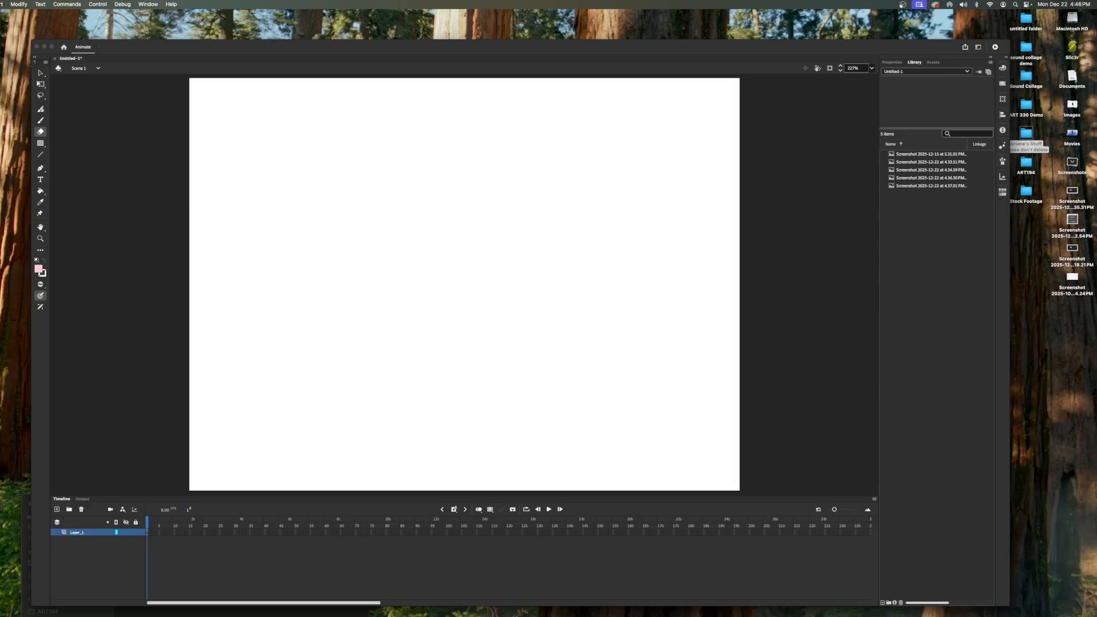
- Save the document as Swann_installsoftware.fla in the installsoftware folder
left_click(0, 4)
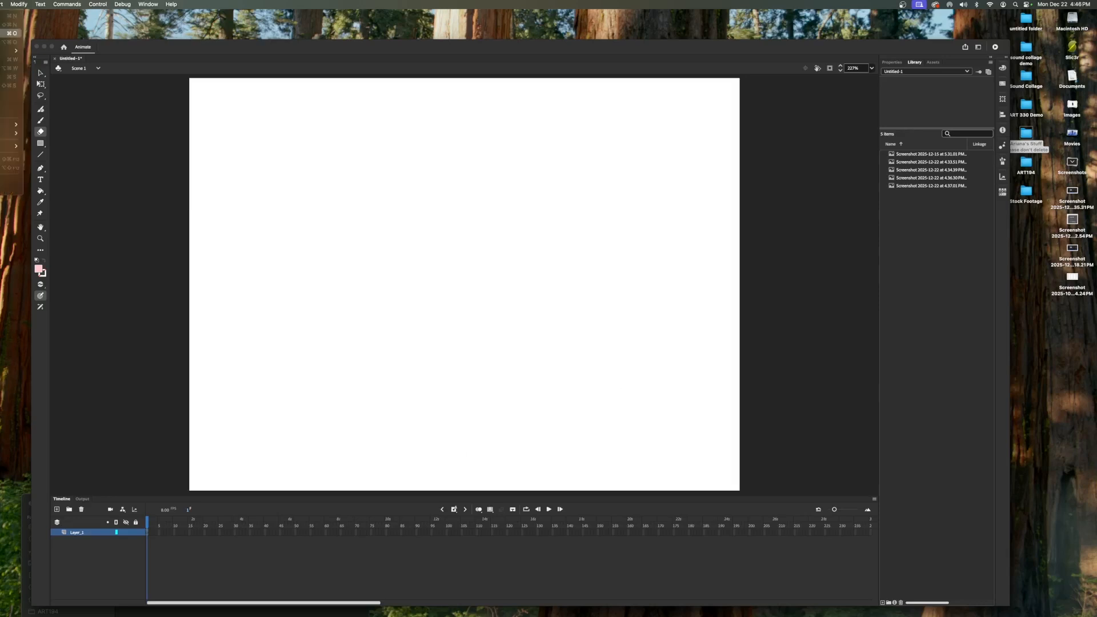
left_click(5, 86)
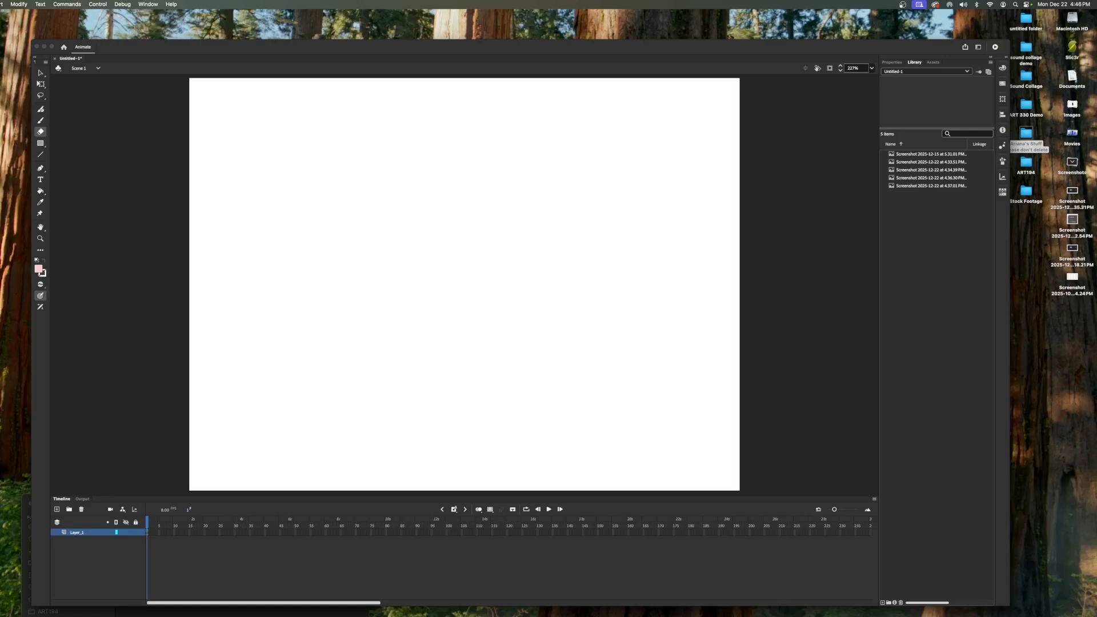
type("Swann_installsoftware.fla")
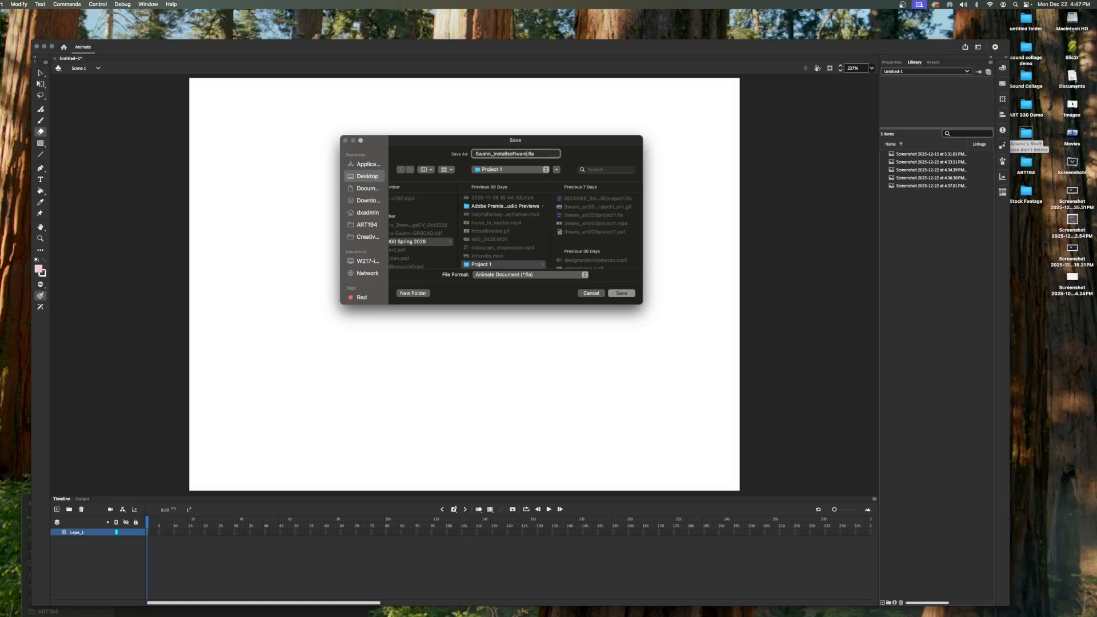
scroll(480, 233, "up", 5)
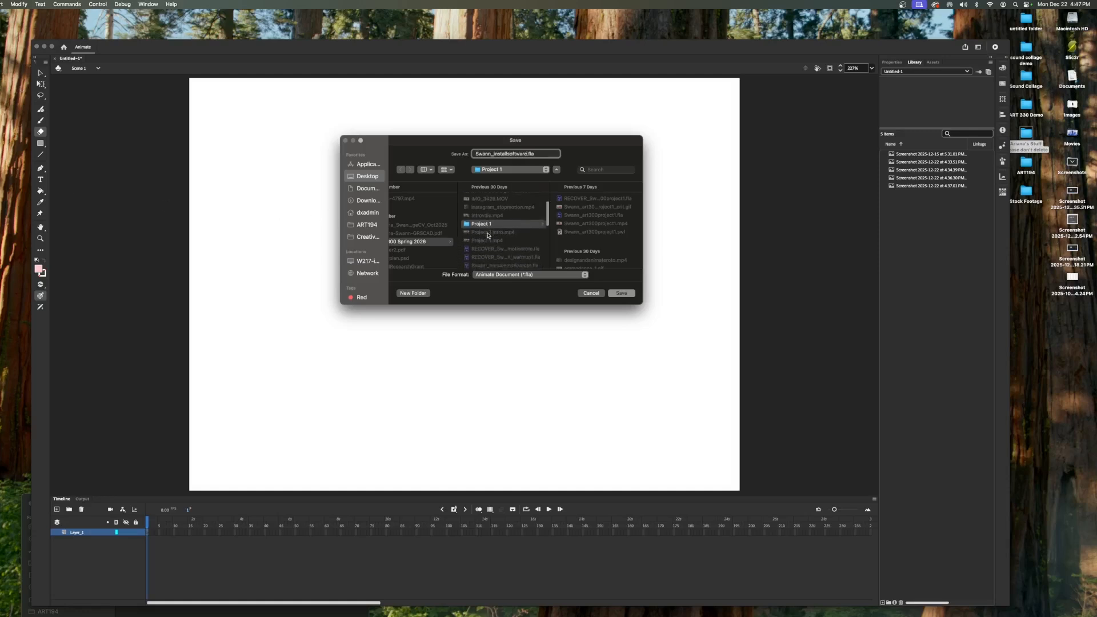
left_click(496, 199)
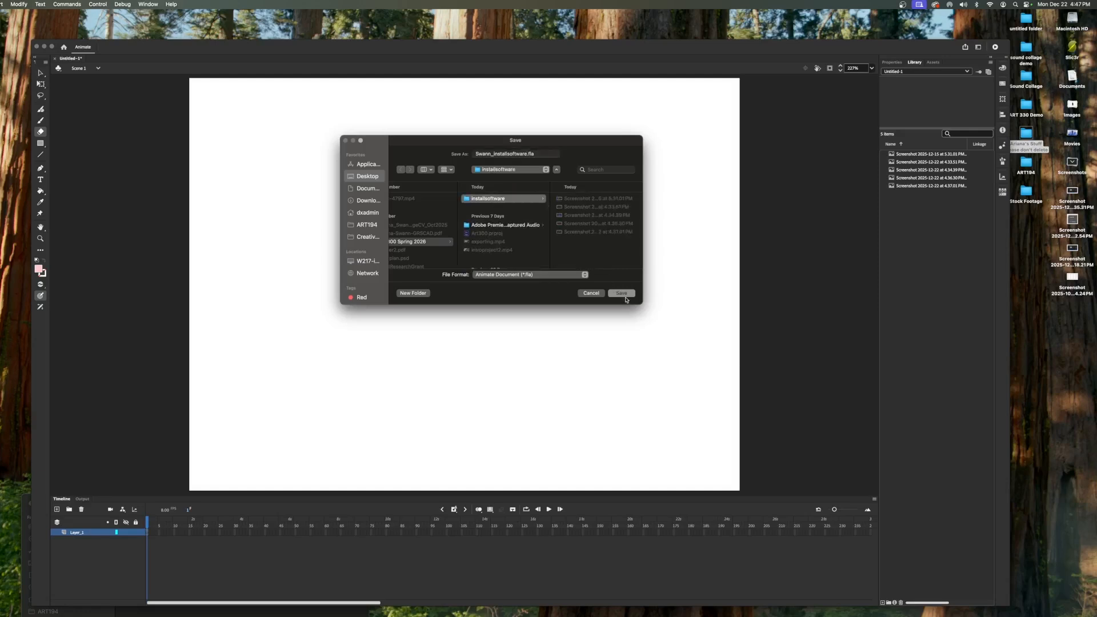
left_click(625, 297)
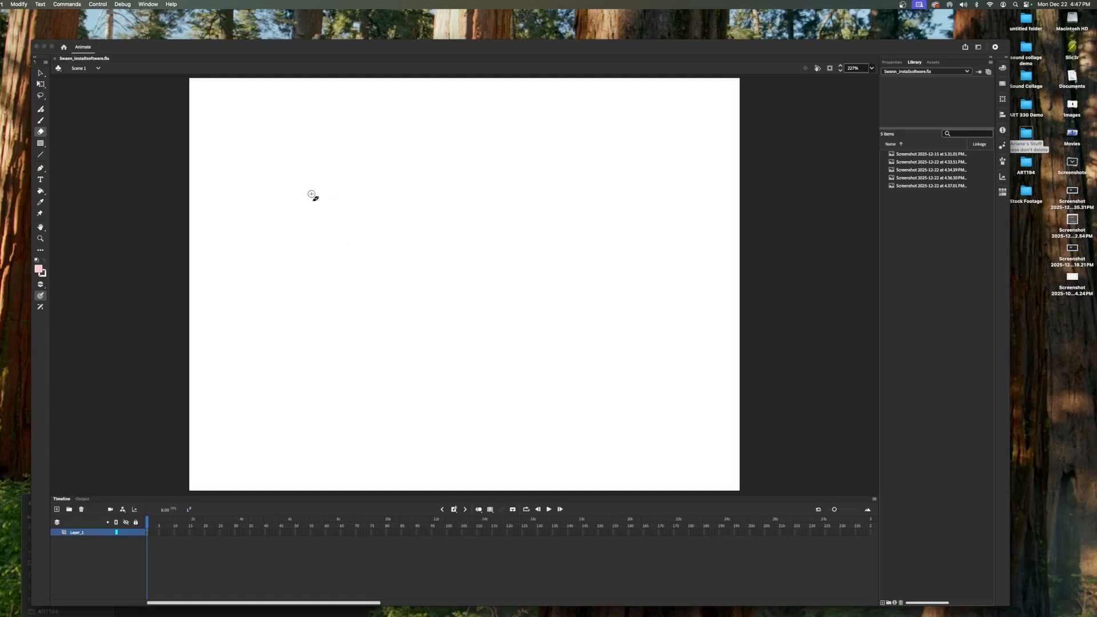
- Place the first screenshot from the library onto the stage
left_click(912, 156)
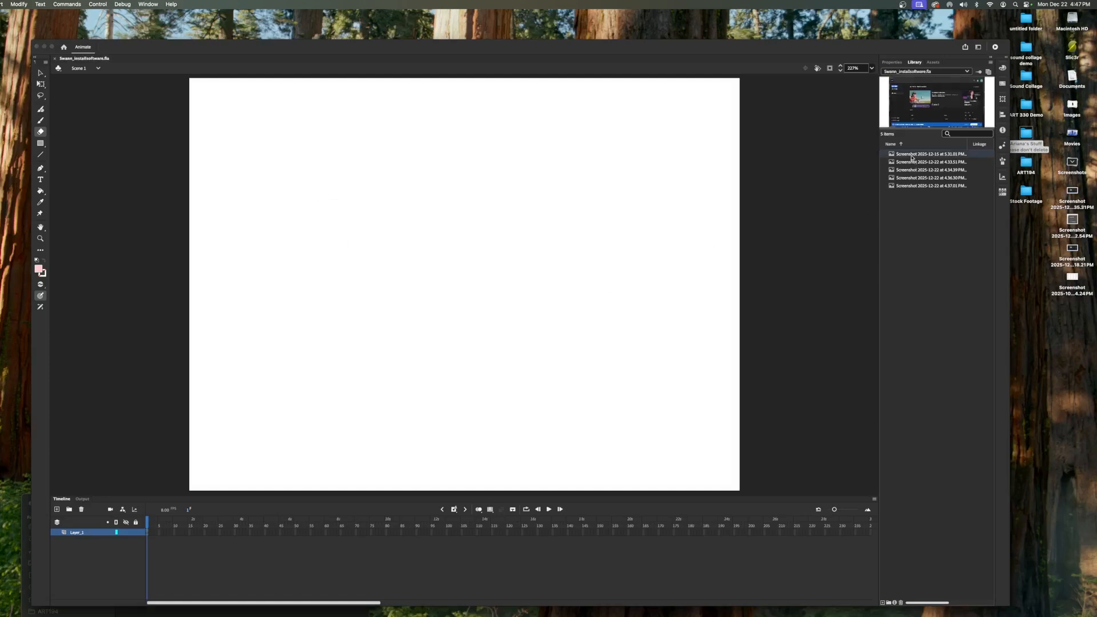
left_click_drag(913, 158, 460, 257)
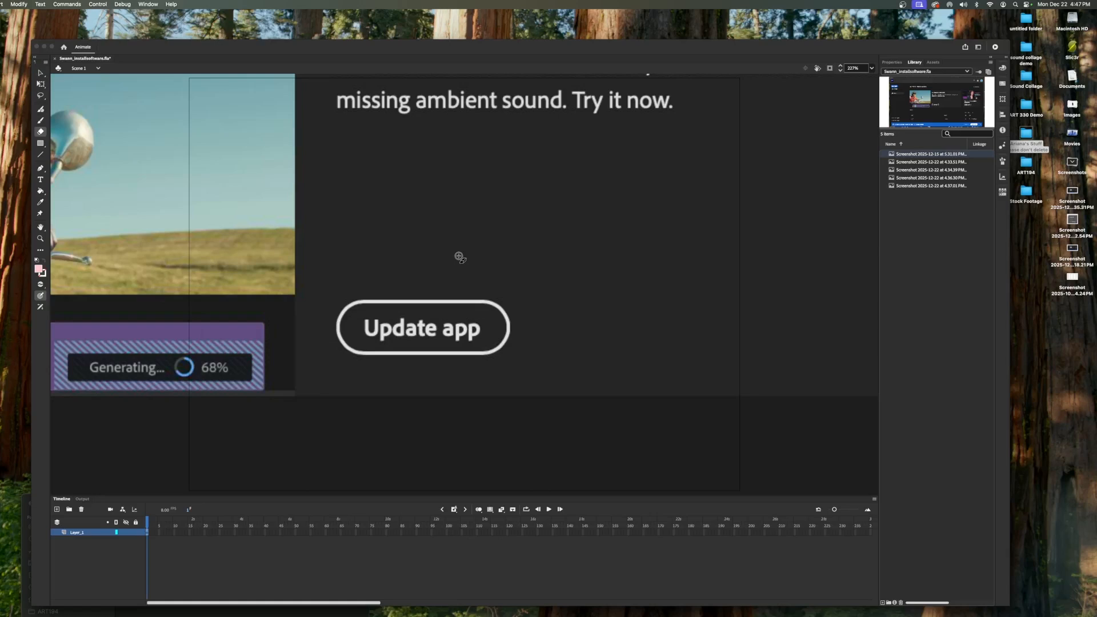
- Zoom and scroll the stage to inspect the placed screenshot
key("super+minus")
key("super+minus")
key("super+minus")
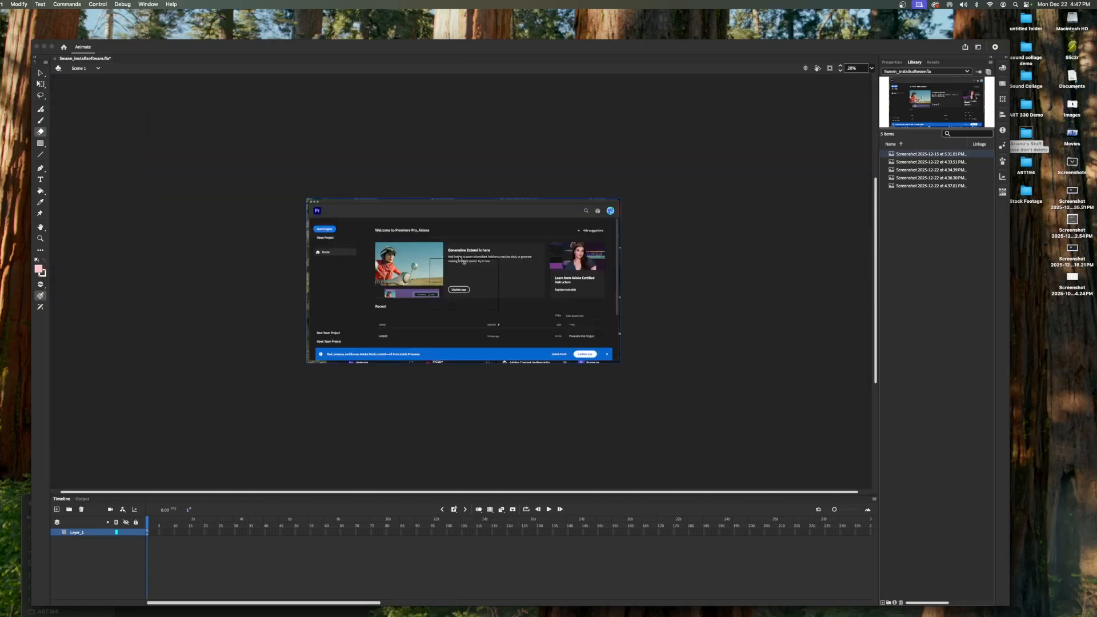
key("super+equal")
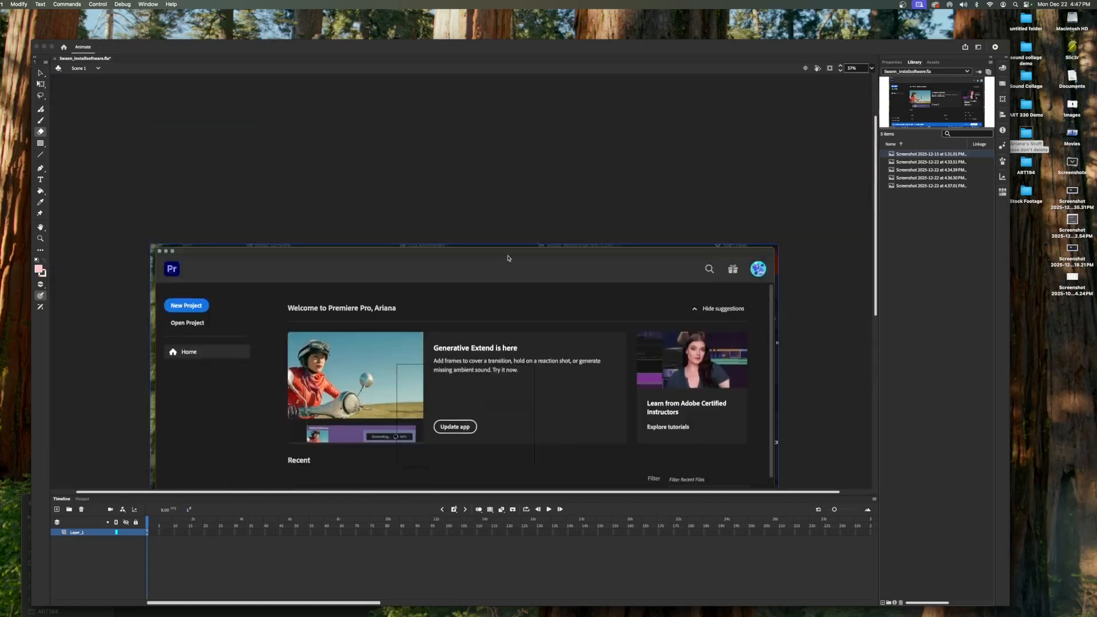
scroll(509, 258, "up", 4)
scroll(510, 257, "down", 12)
scroll(510, 258, "up", 4)
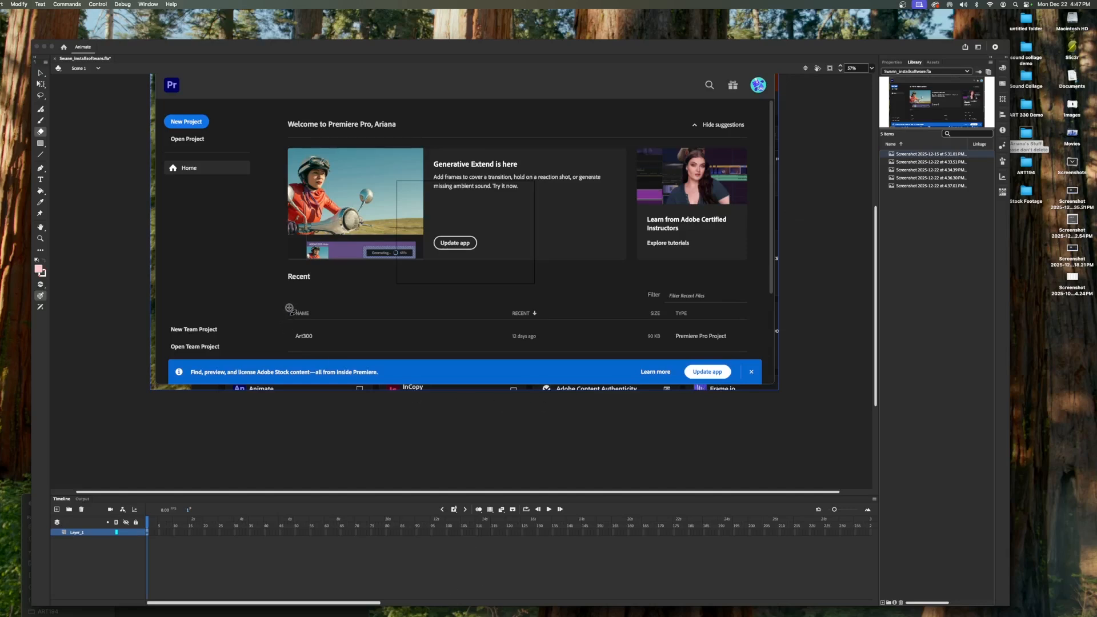
- Scale the first screenshot down with Free Transform and fit it within the stage
left_click_drag(290, 309, 290, 350)
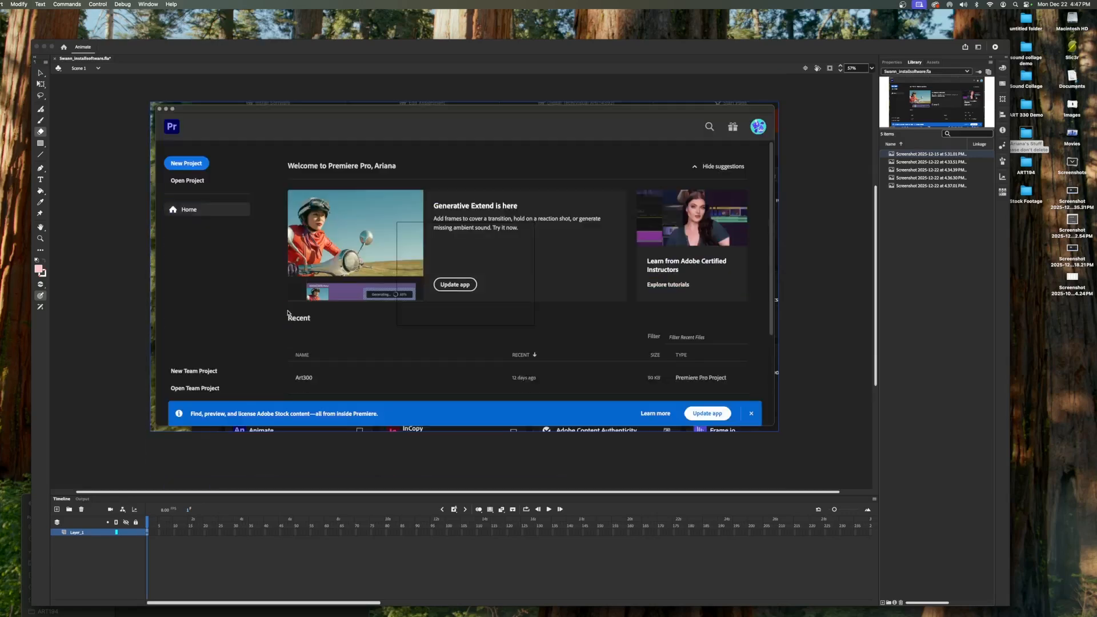
left_click(40, 72)
left_click_drag(201, 126, 255, 175)
right_click(254, 174)
mouse_move(314, 295)
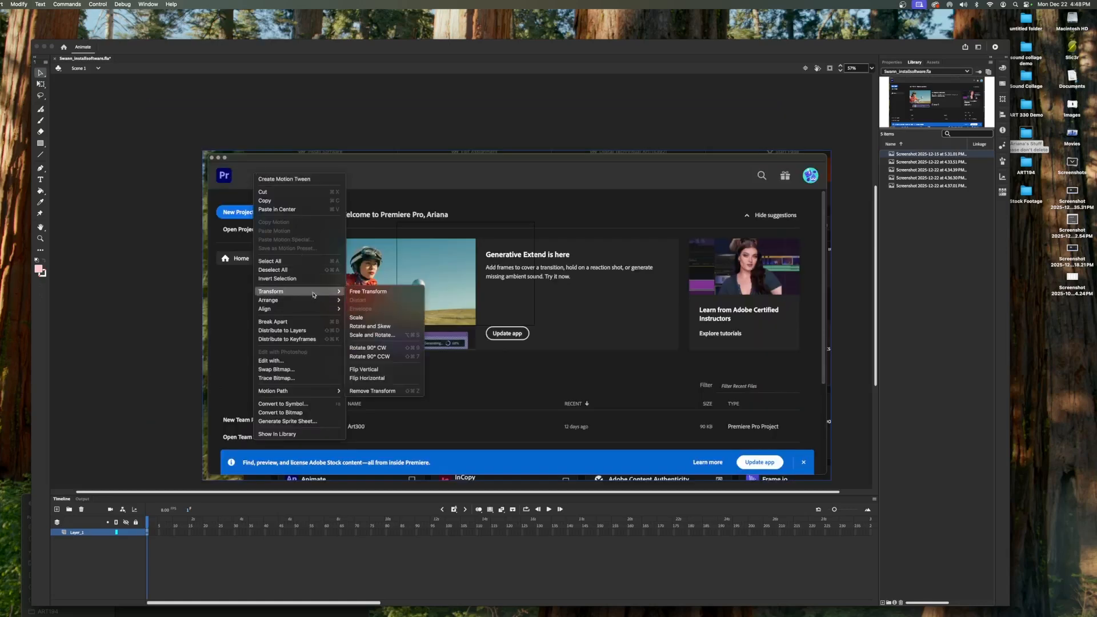
left_click(373, 293)
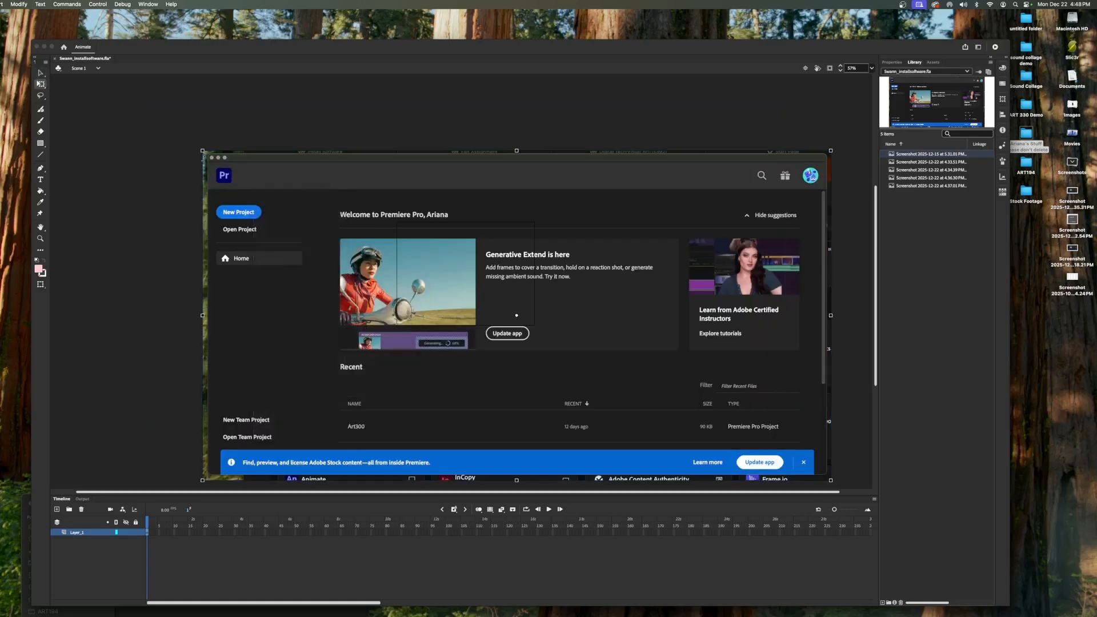
left_click_drag(202, 151, 402, 282)
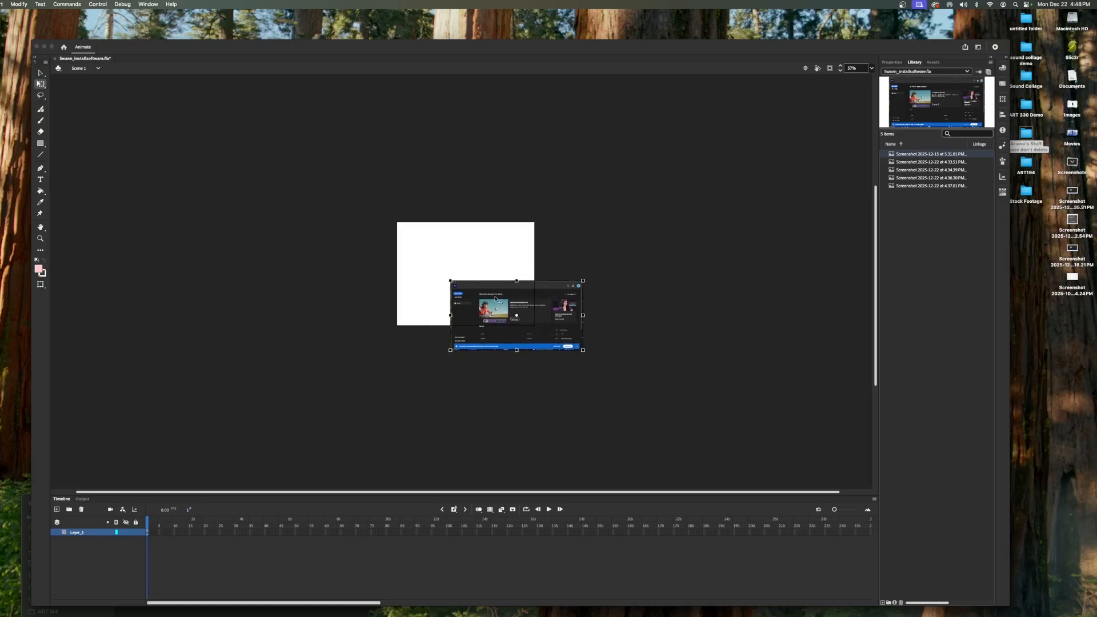
left_click_drag(486, 294, 444, 255)
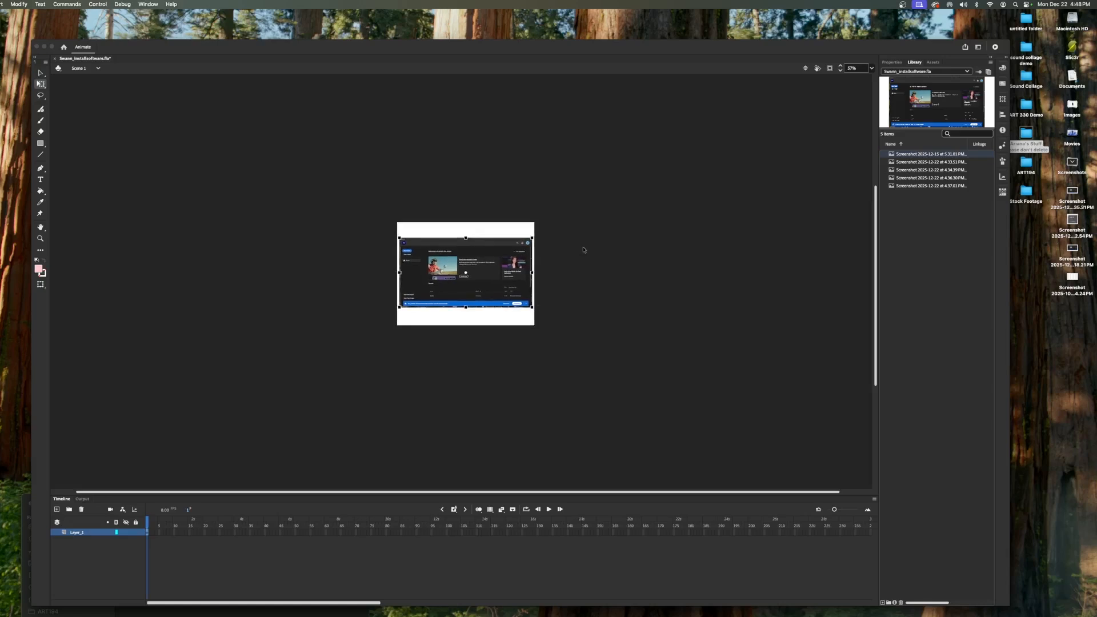
left_click(582, 250)
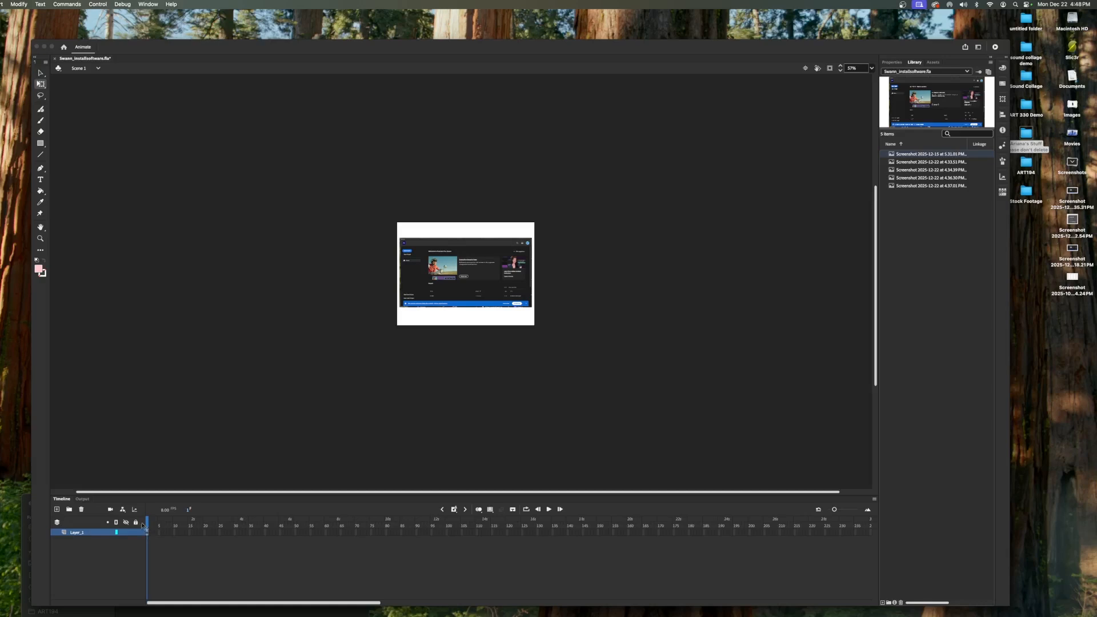
- Insert a blank keyframe after the first frame on the layer
left_click_drag(923, 162, 507, 254)
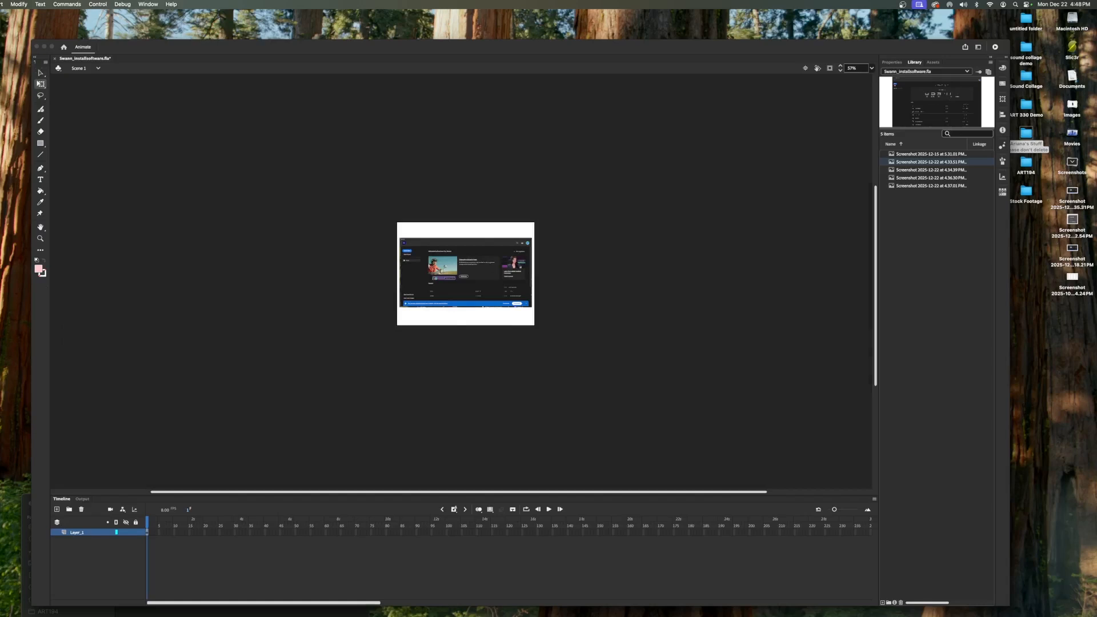
left_click(454, 510)
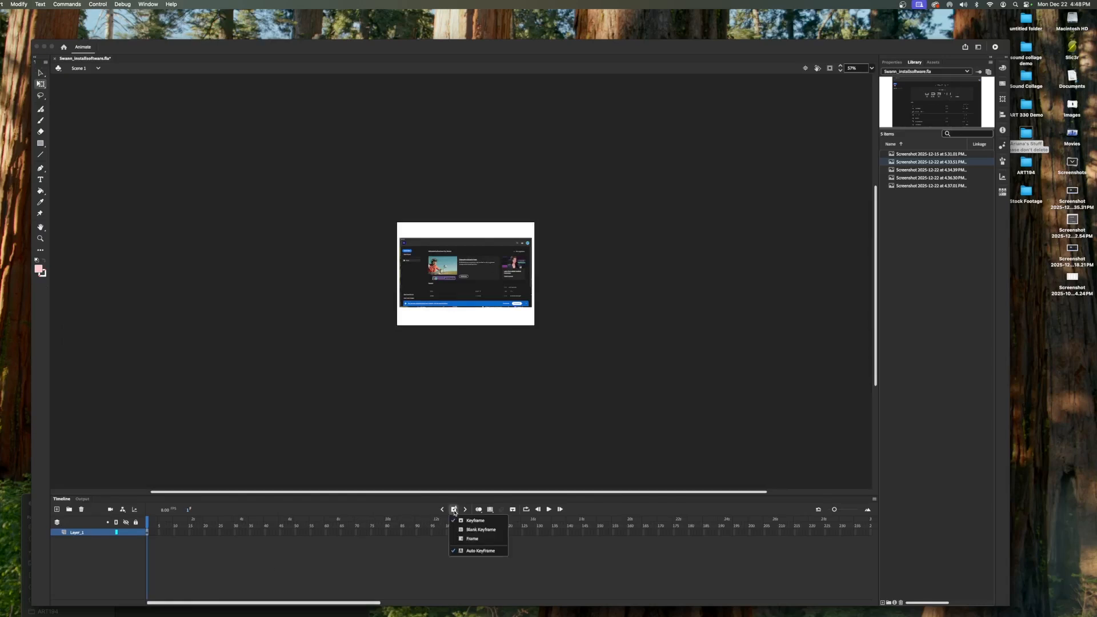
left_click(469, 532)
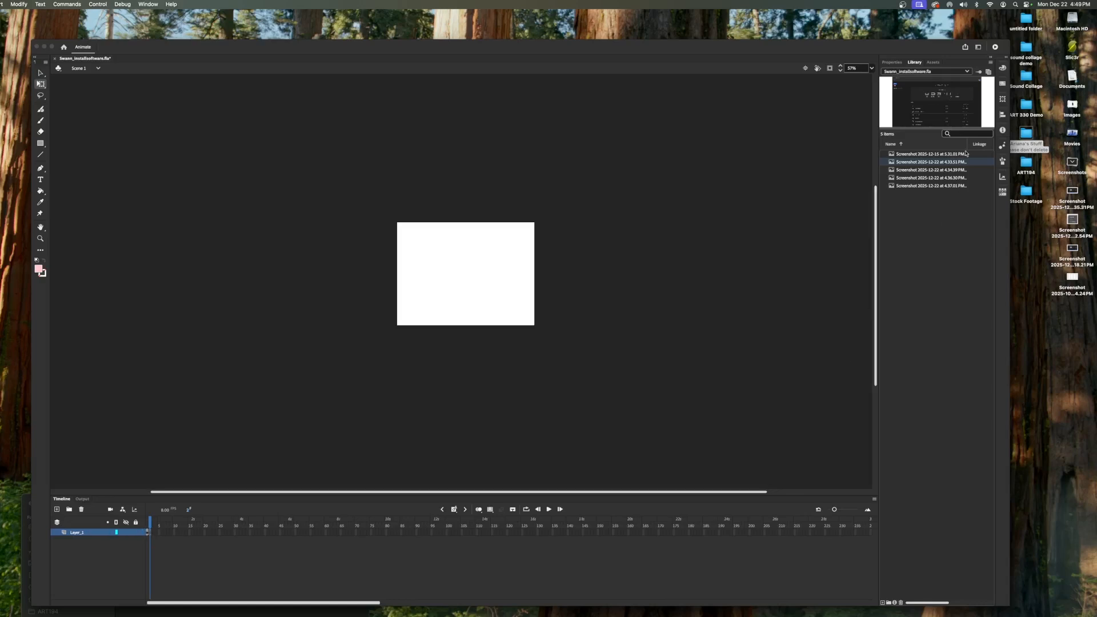
- Place the second screenshot from the library in the new keyframe and scale it to fit the stage
left_click_drag(642, 293, 466, 274)
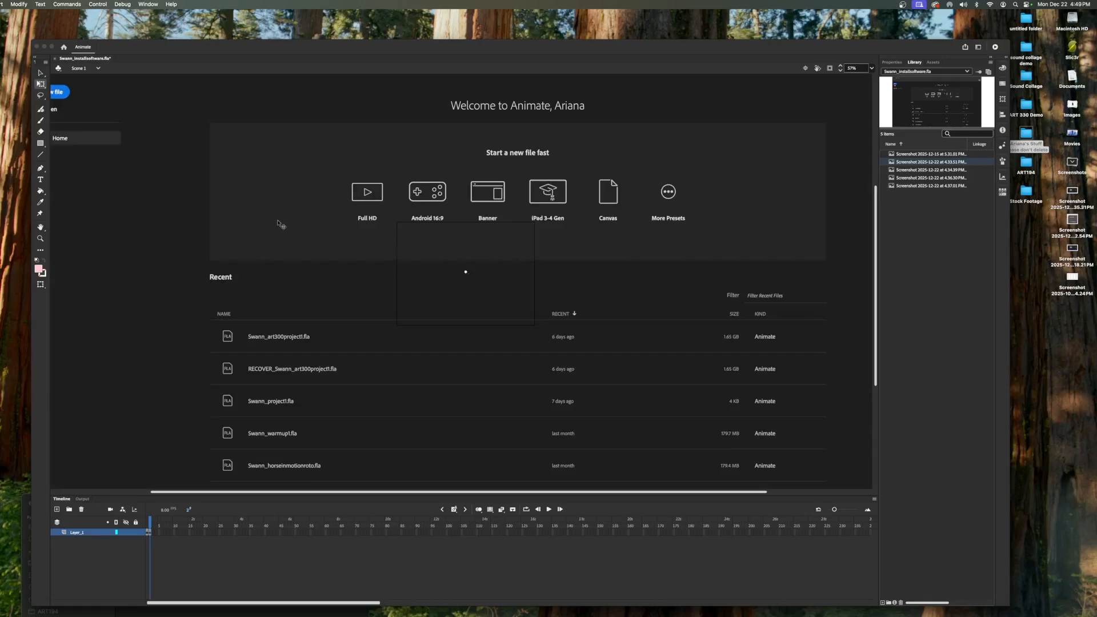
key("super+minus")
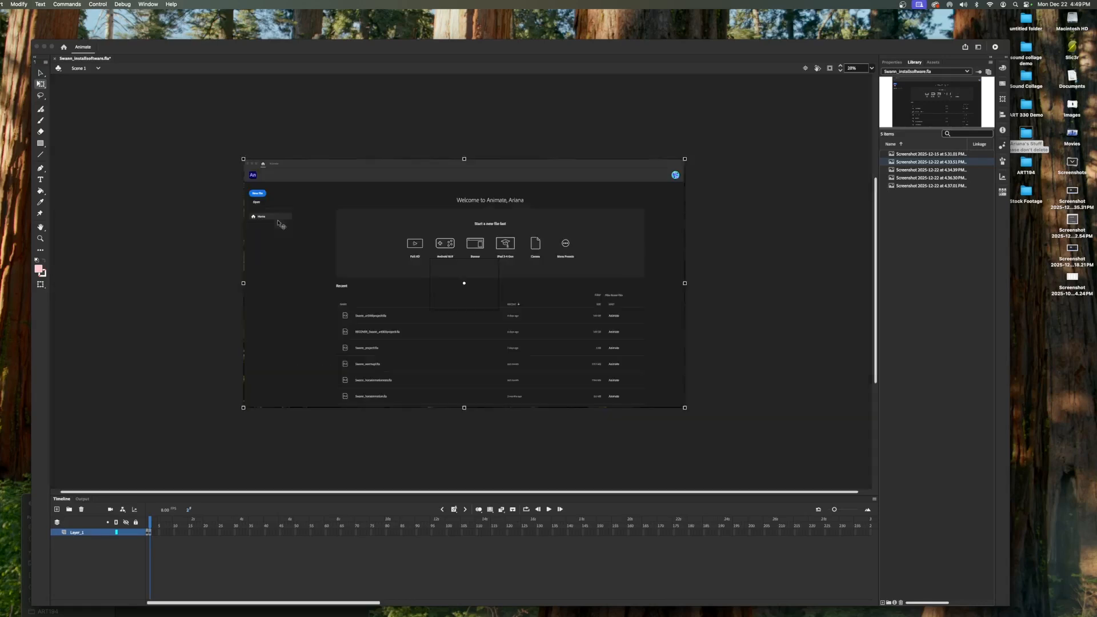
left_click_drag(243, 157, 407, 263)
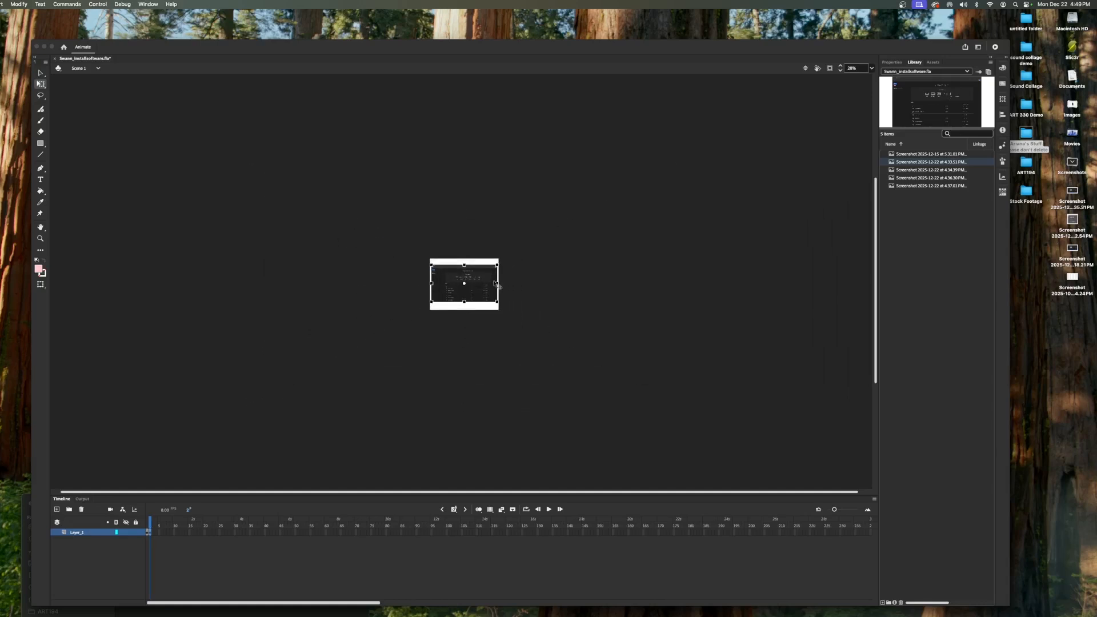
scroll(495, 283, "down", 1)
scroll(495, 283, "up", 1)
- Insert another blank keyframe and place the third screenshot, scaled and positioned to fit the stage
left_click(456, 510)
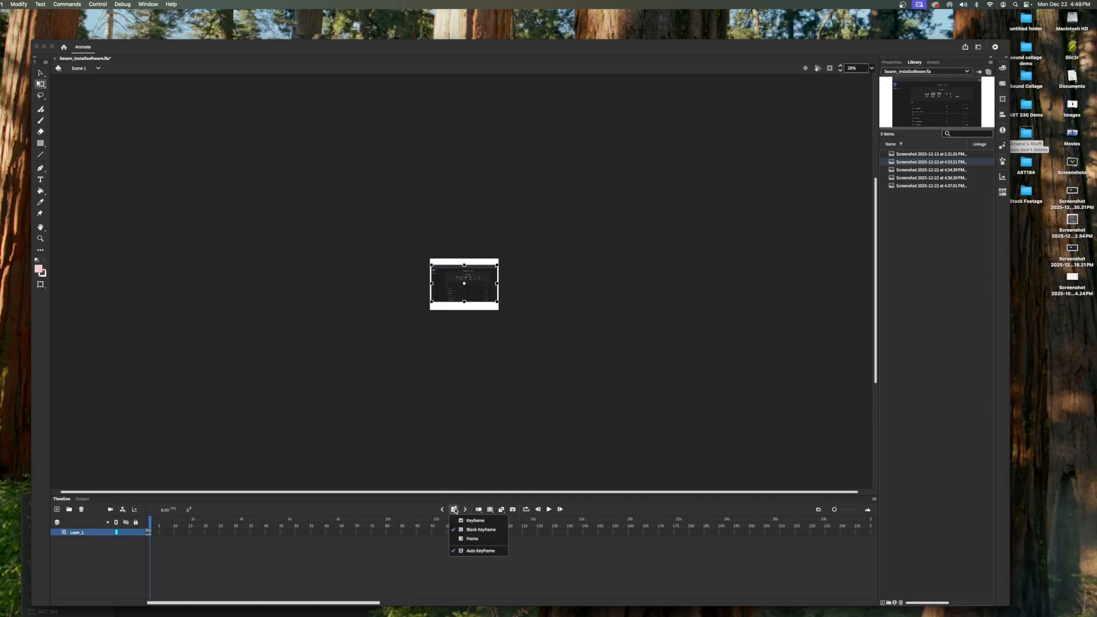
left_click(479, 530)
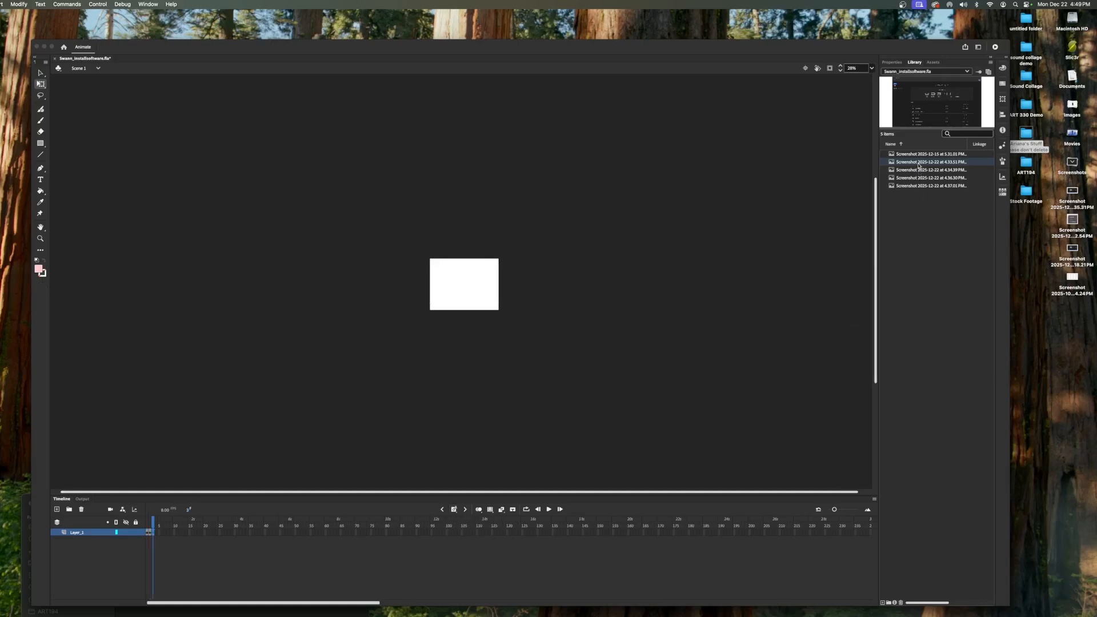
left_click_drag(921, 170, 467, 287)
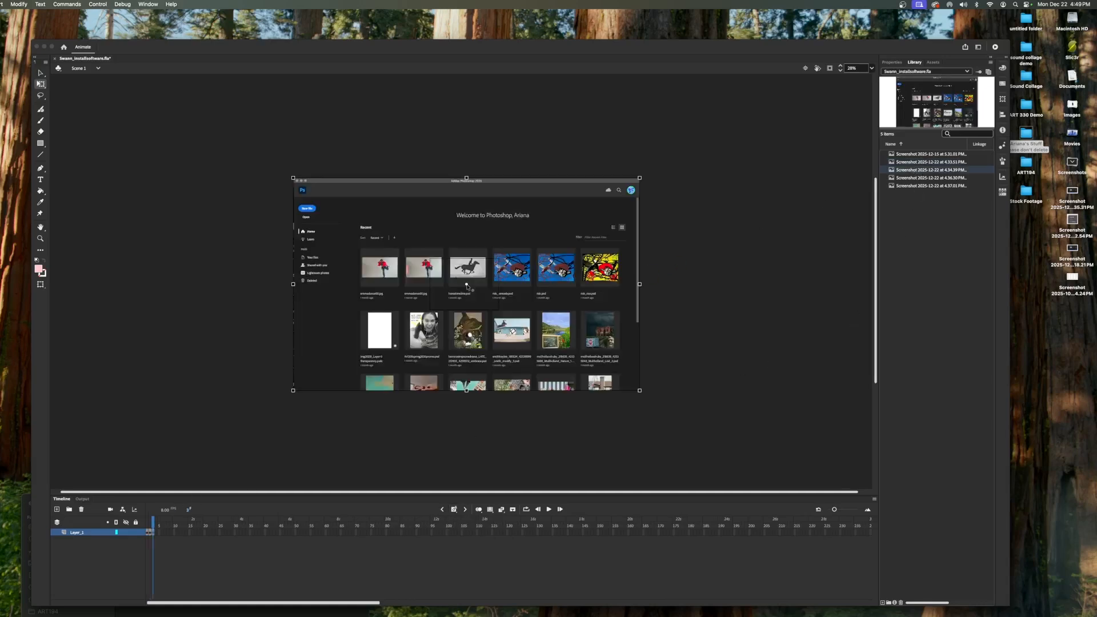
left_click_drag(293, 178, 395, 266)
left_click_drag(455, 286, 497, 264)
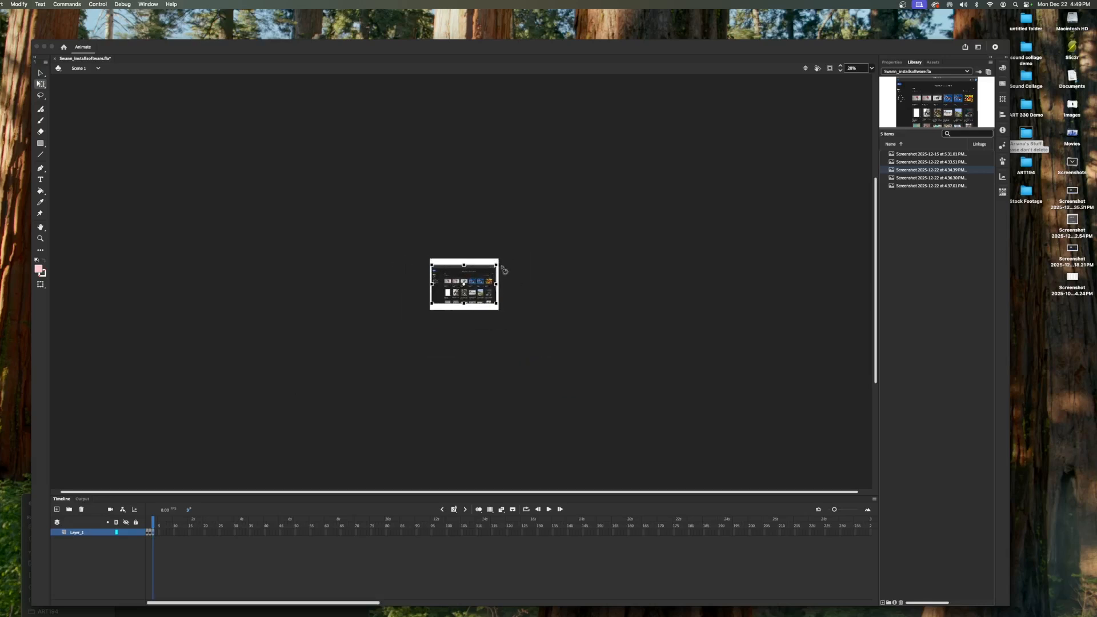
- Insert a blank keyframe and place the fourth screenshot, scaled to fit the stage
left_click(454, 509)
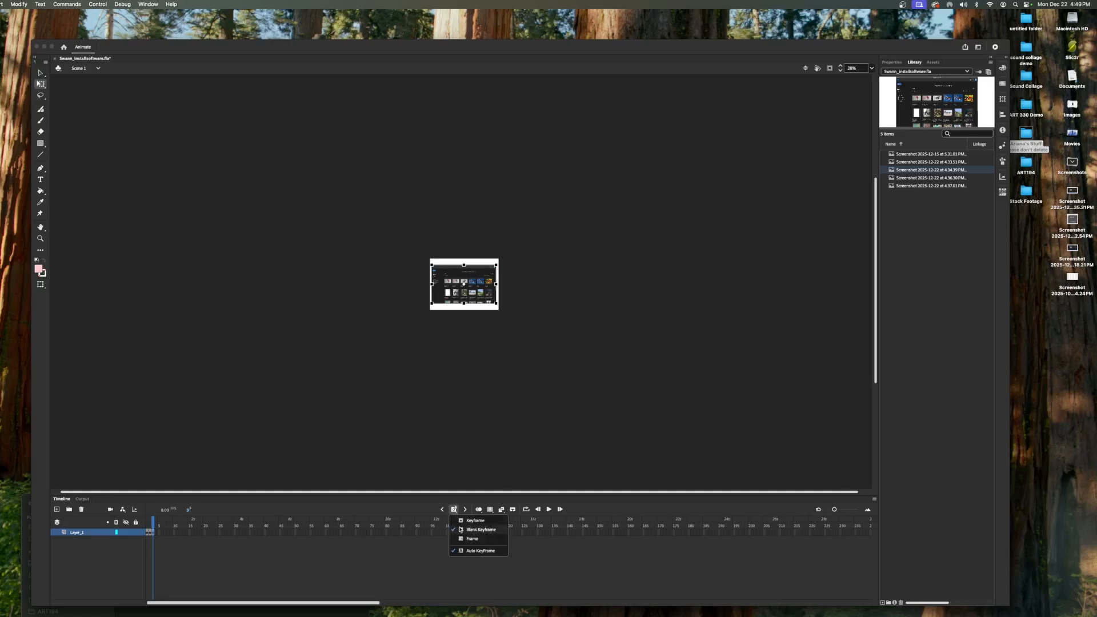
left_click(475, 530)
left_click_drag(909, 178, 462, 281)
left_click_drag(619, 205, 496, 299)
left_click(479, 329)
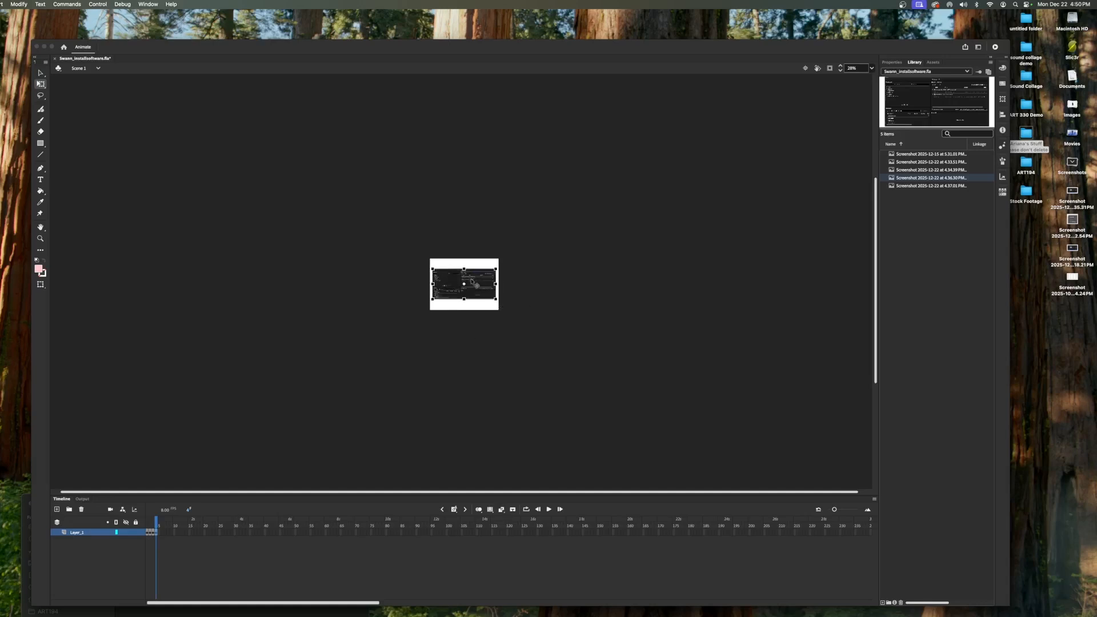
- Add a fifth keyframe holding the fifth screenshot, scaled to fit the stage
left_click(454, 509)
left_click_drag(931, 185, 505, 300)
left_click_drag(685, 162, 513, 264)
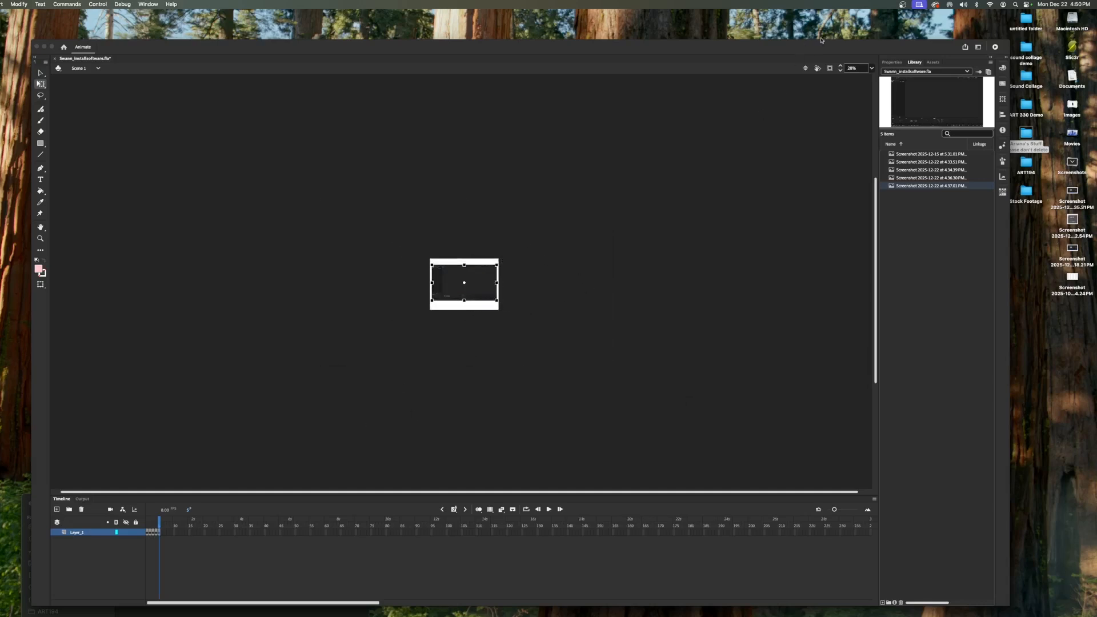
- Fit the stage view to the window and play the five-frame sequence from the start
left_click(872, 68)
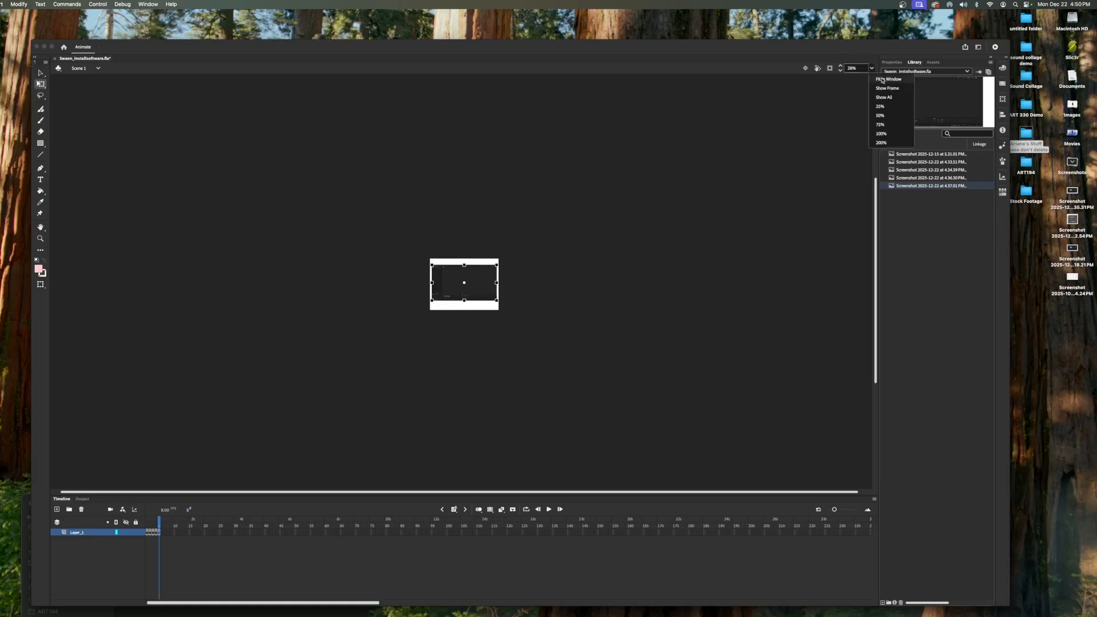
left_click(887, 79)
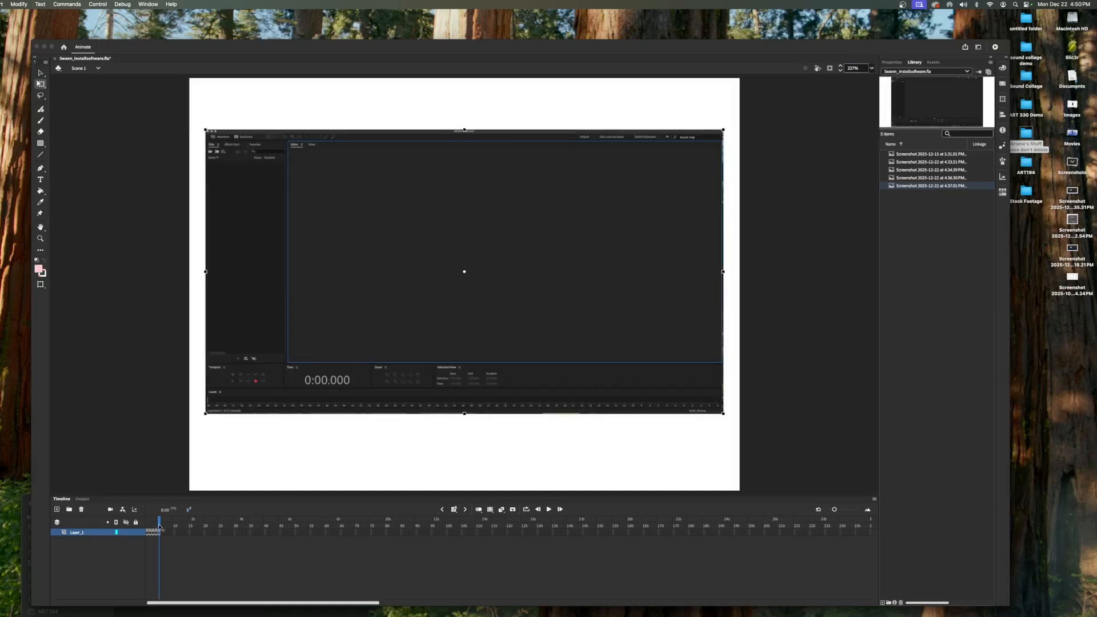
left_click_drag(159, 527, 140, 528)
left_click(549, 510)
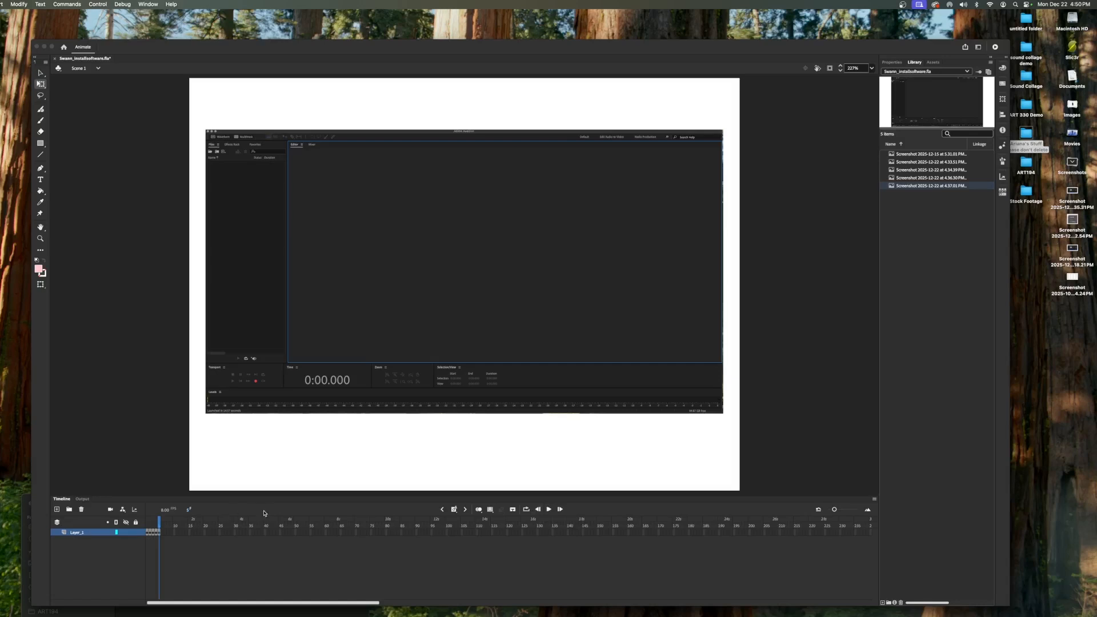
- Set the document frame rate to 5 fps and replay the animation from frame 1
left_click(893, 62)
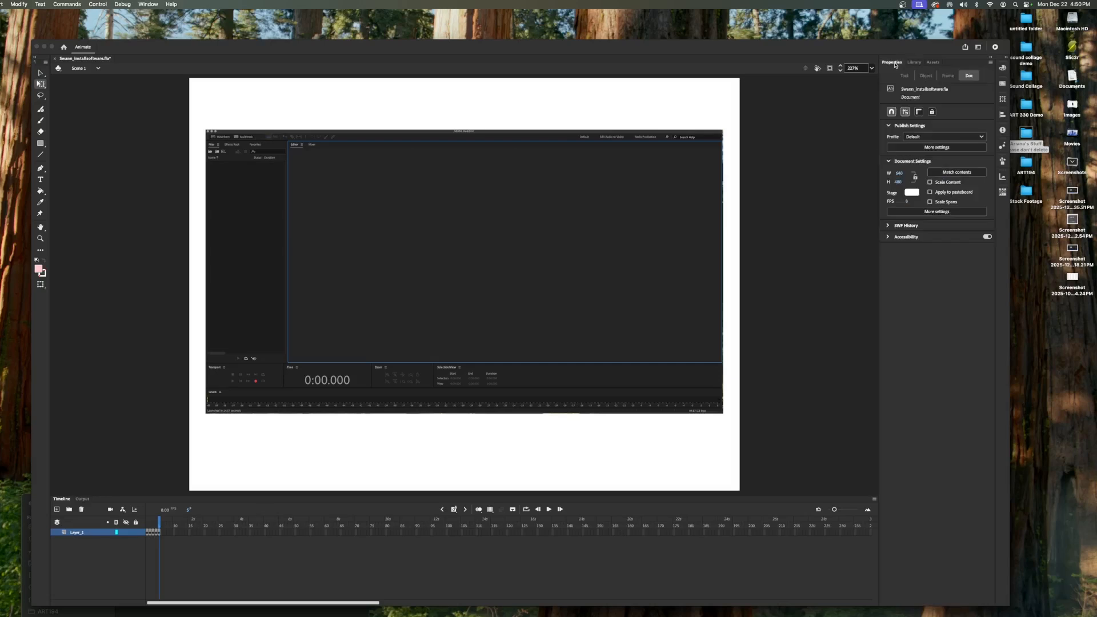
left_click(909, 203)
type("5")
key("Return")
left_click_drag(159, 522, 129, 523)
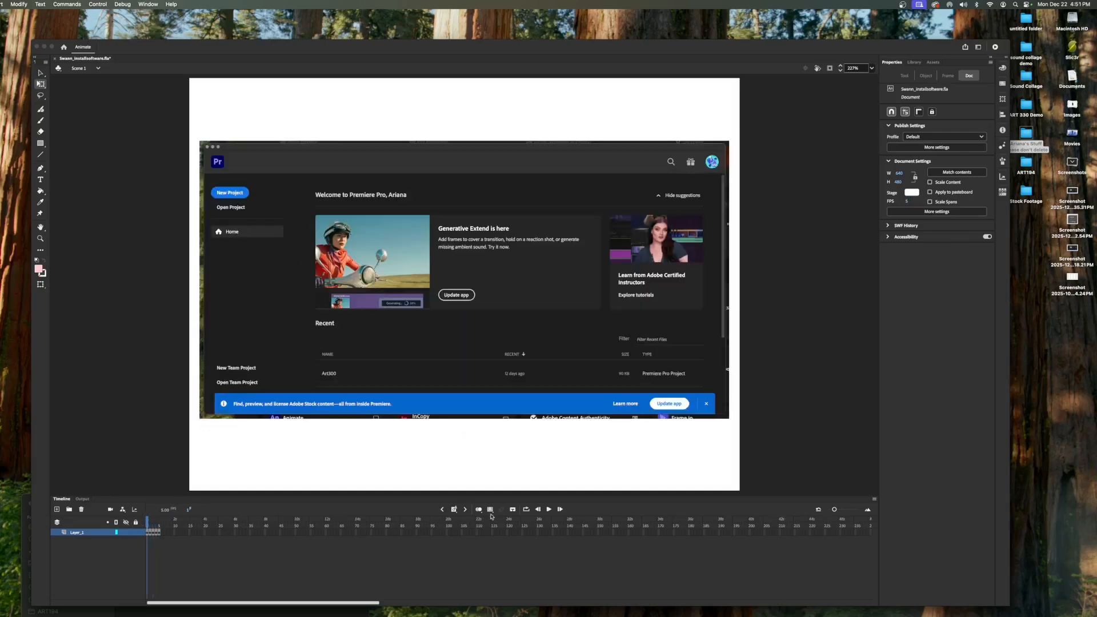
left_click(549, 510)
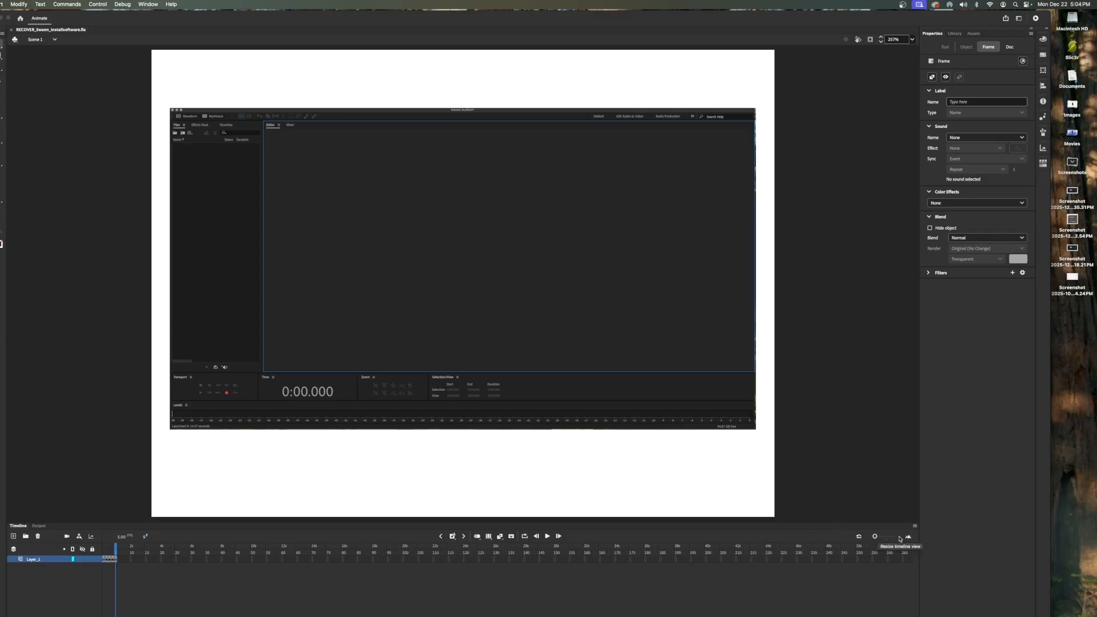
- Shift all five screenshot keyframes one frame later to leave the first frame empty
left_click_drag(875, 537, 898, 537)
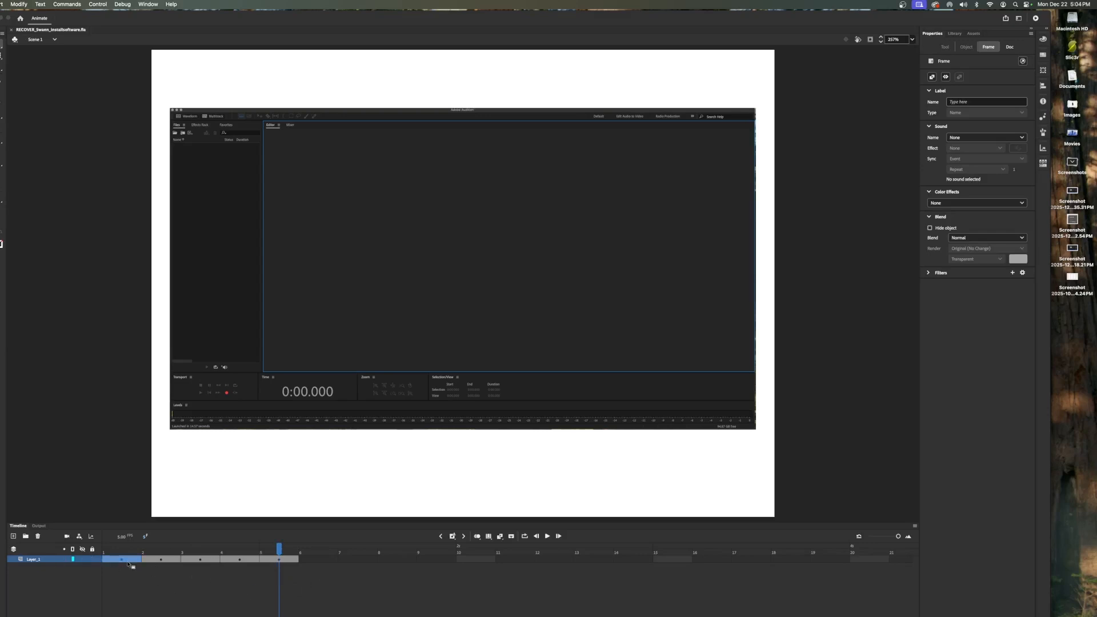
left_click(128, 563)
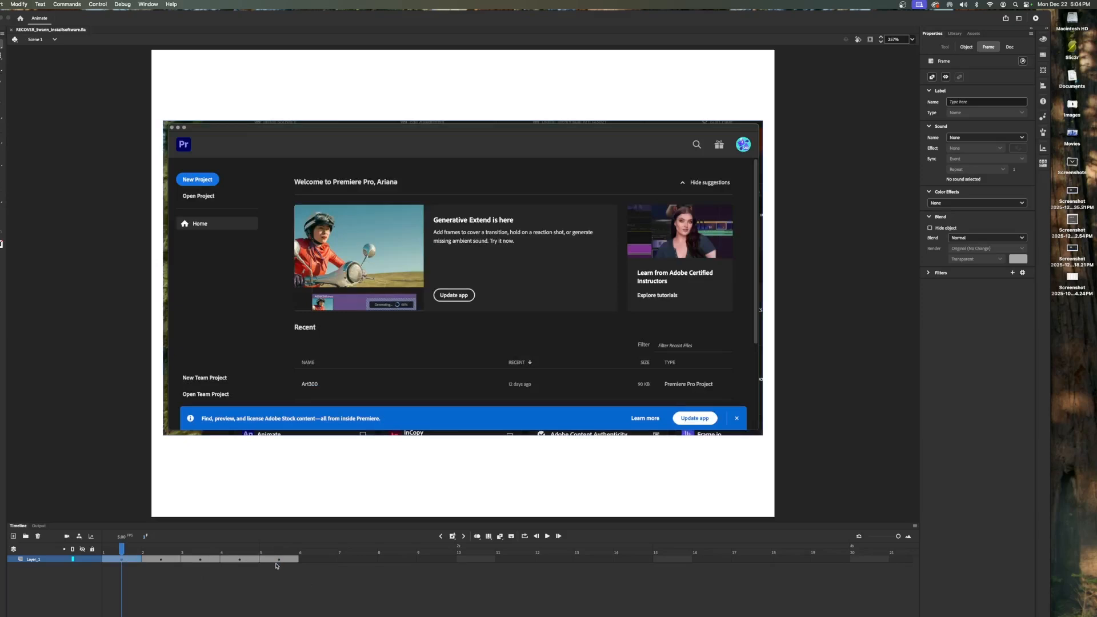
left_click(278, 563)
left_click_drag(128, 564, 178, 564)
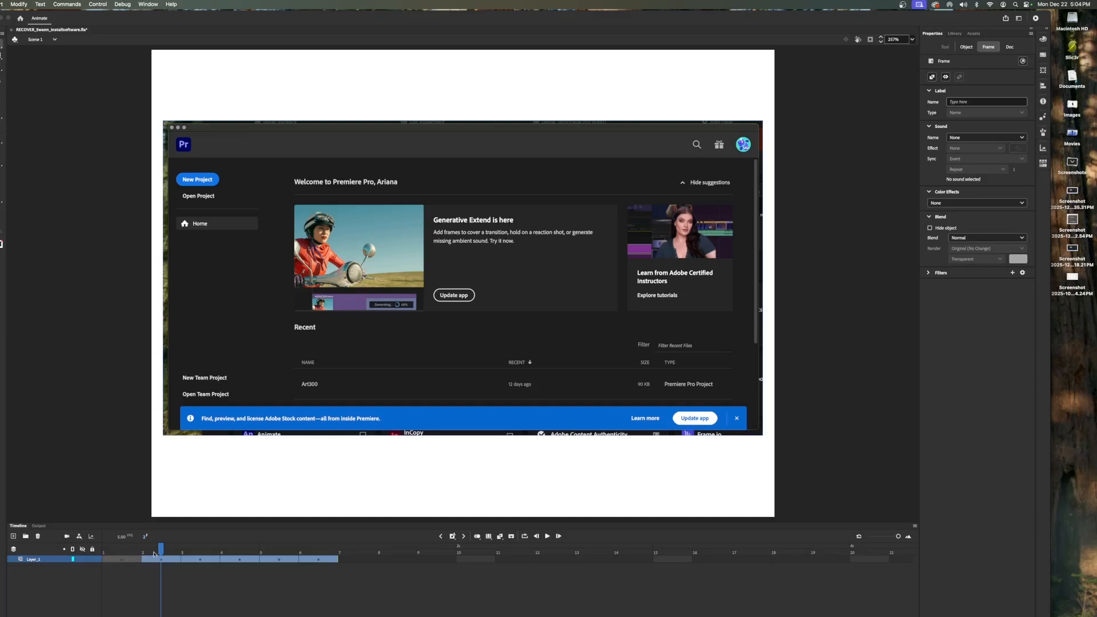
left_click_drag(159, 551, 119, 553)
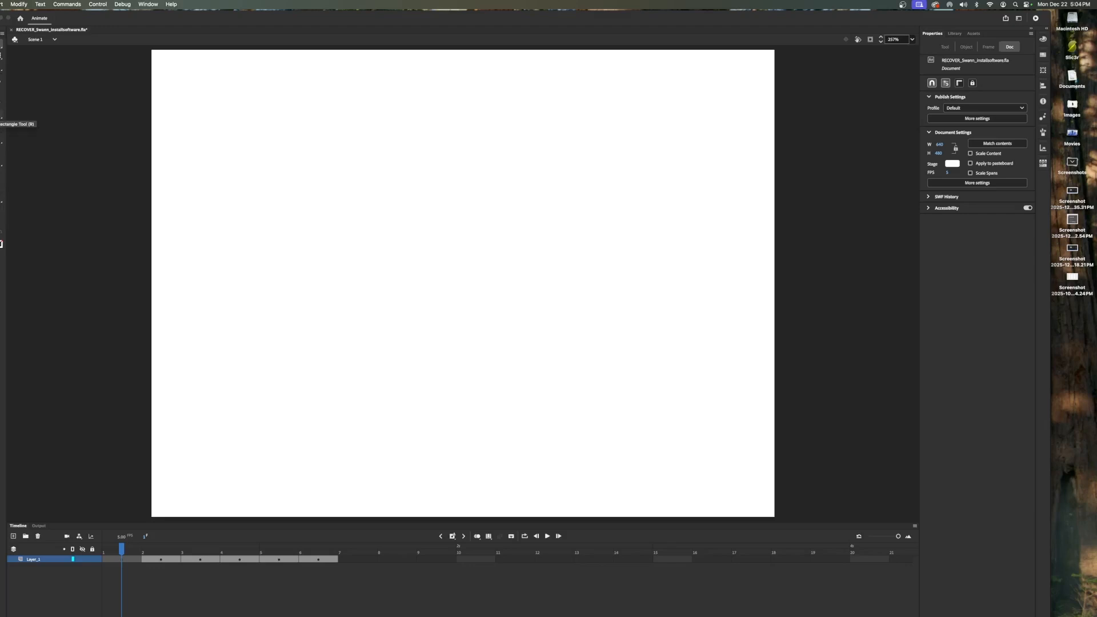
- Draw a pink rectangle covering the whole stage in the empty first frame
left_click(2, 115)
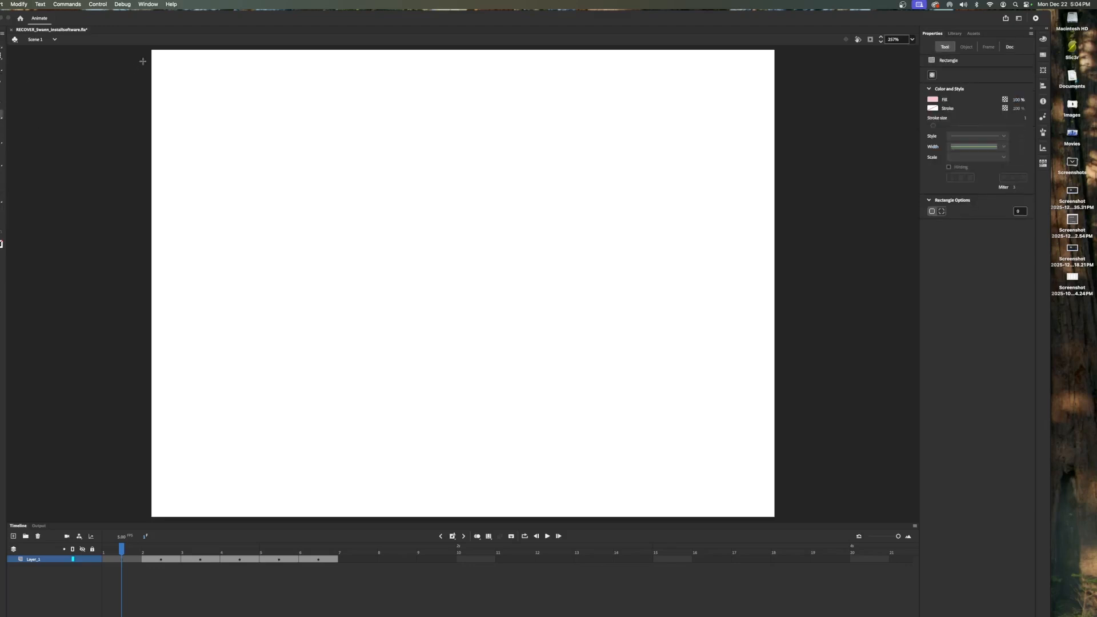
left_click_drag(150, 50, 777, 520)
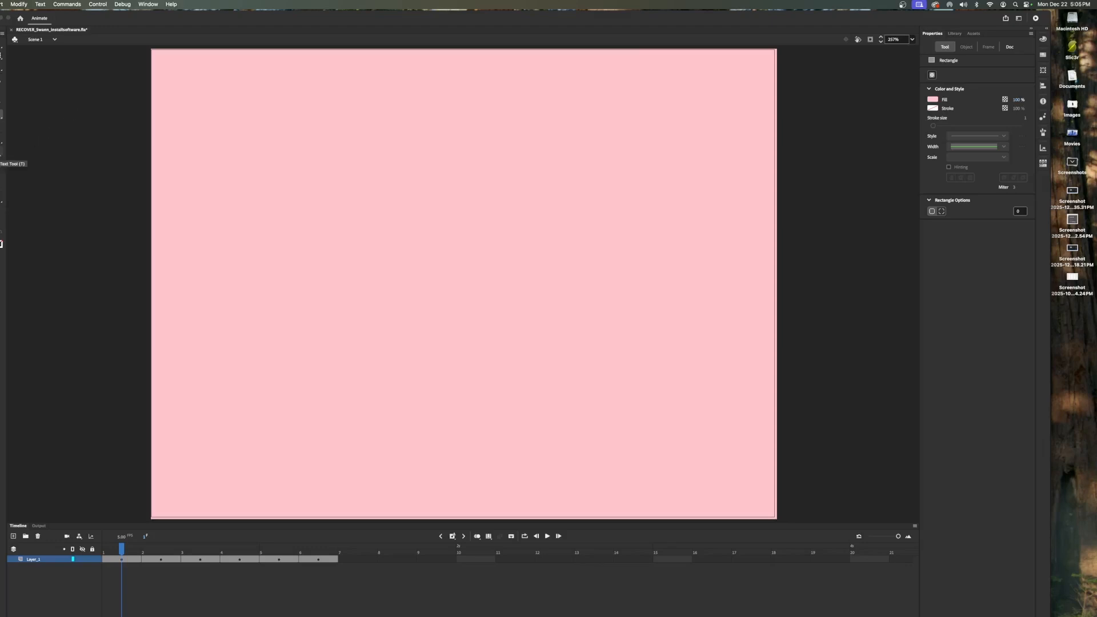
- Add a text box reading "Introduction to Animation" and "Software Loading...." on two lines, then select all its text
left_click(1, 153)
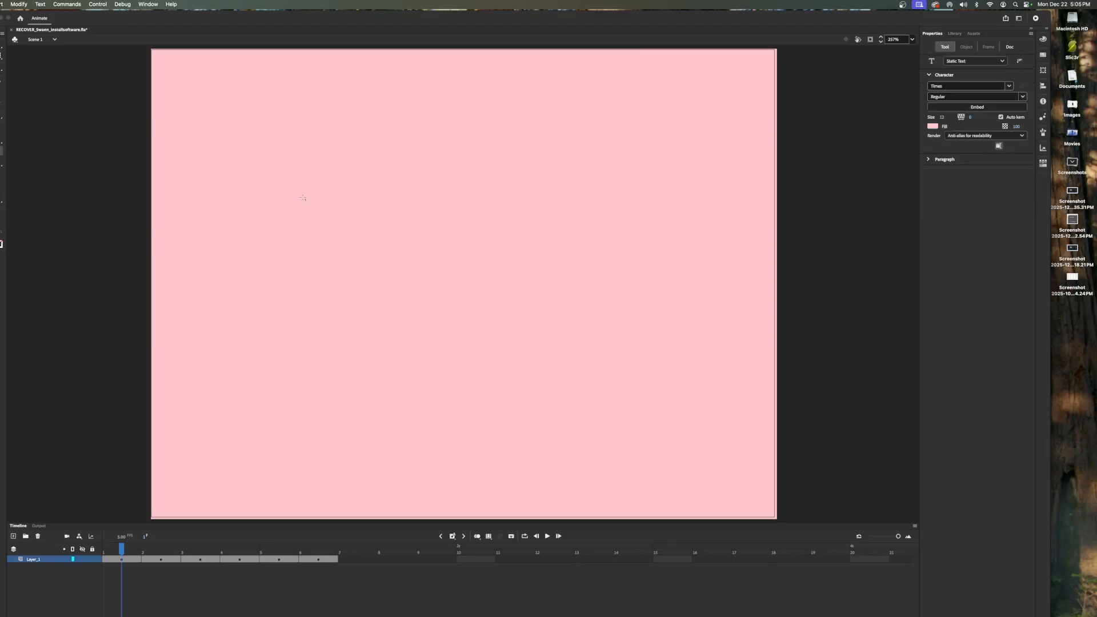
left_click_drag(287, 189, 603, 196)
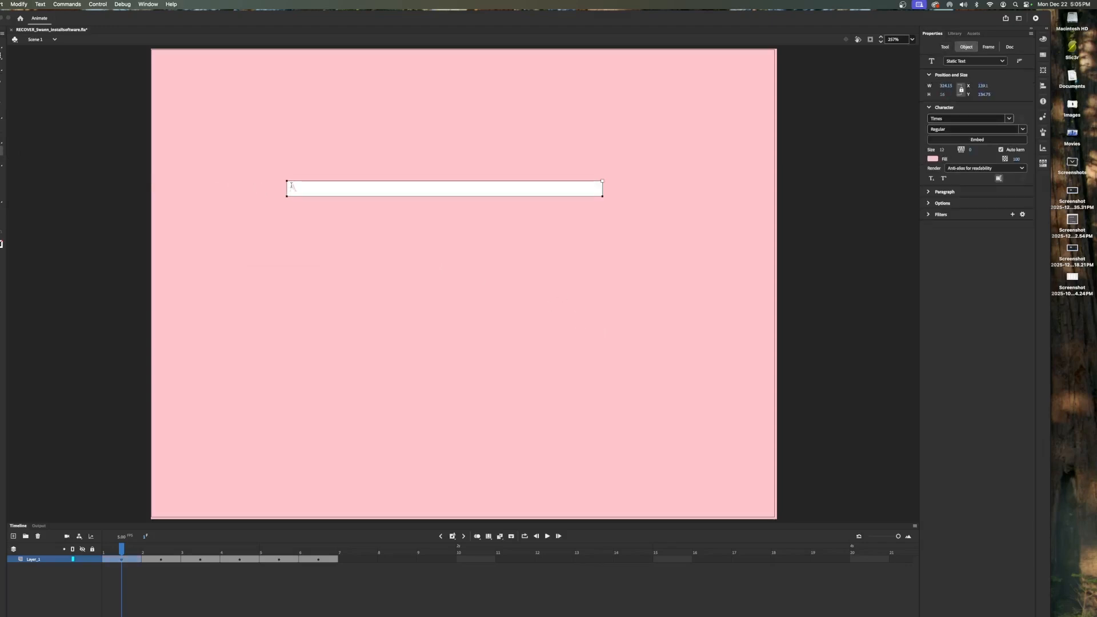
type("Introduction to Animation")
key("Return")
type("Software Loading...")
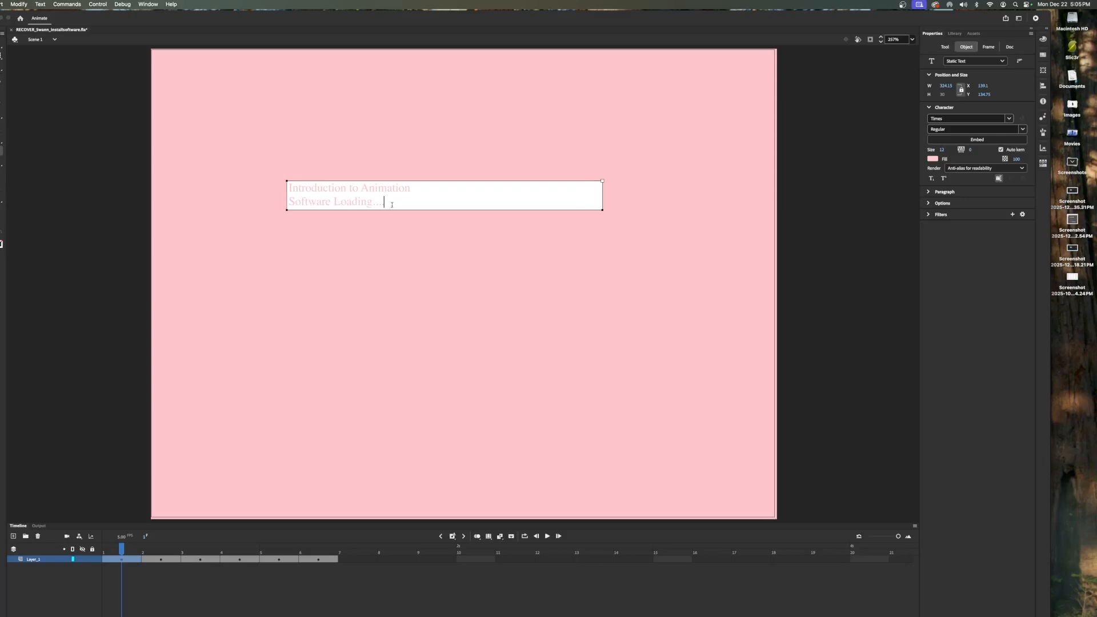
key("super+a")
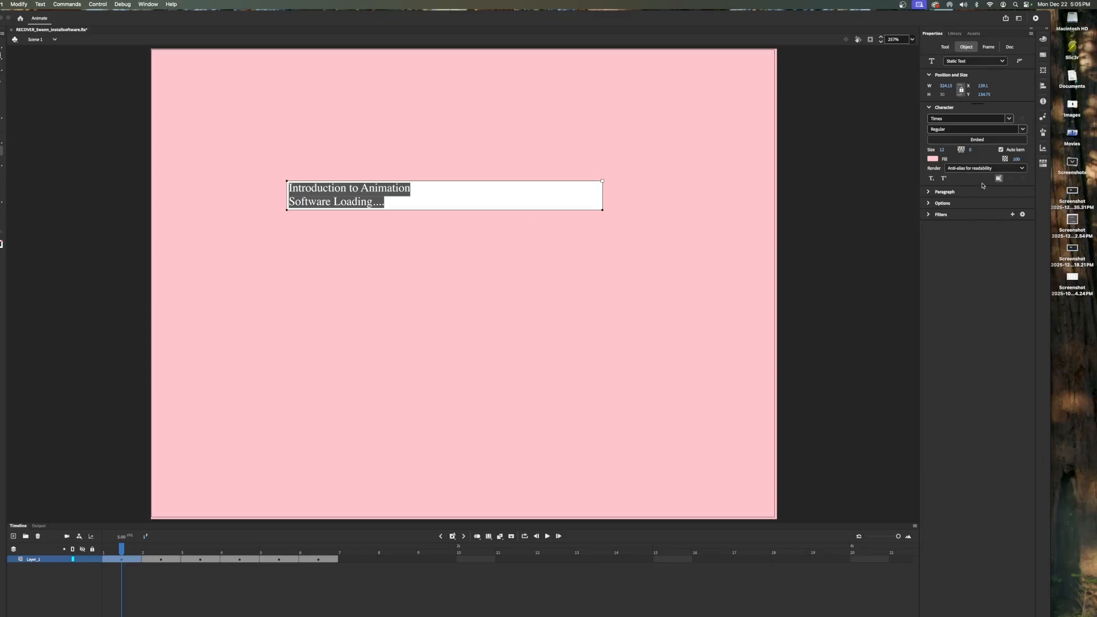
- Set the selected text's fill to a dark swatch and its font size to 40
left_click(932, 159)
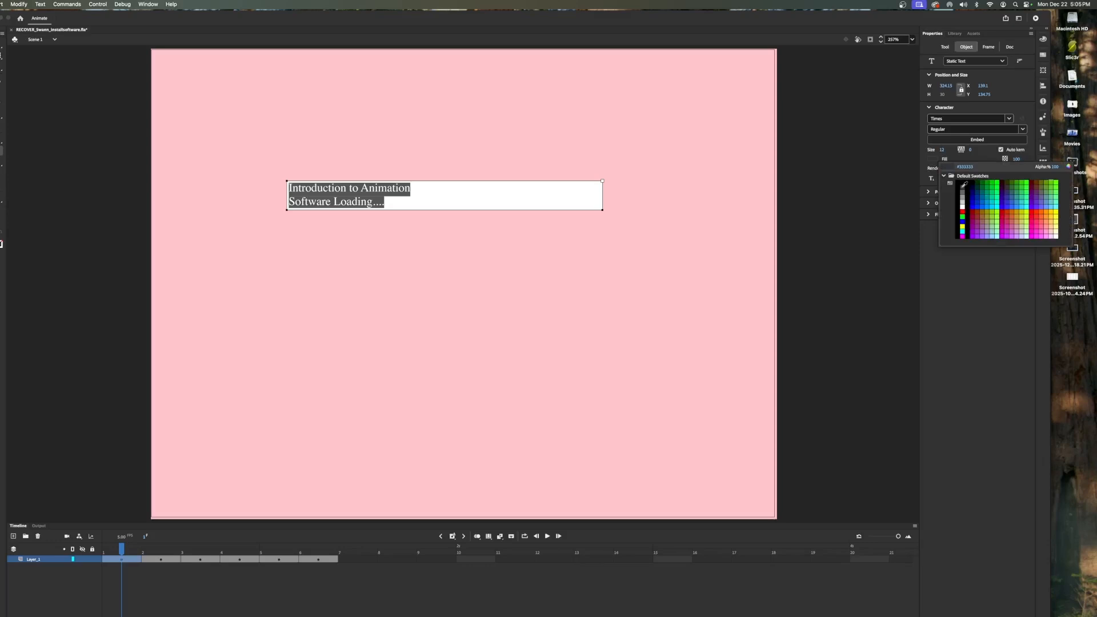
left_click(963, 187)
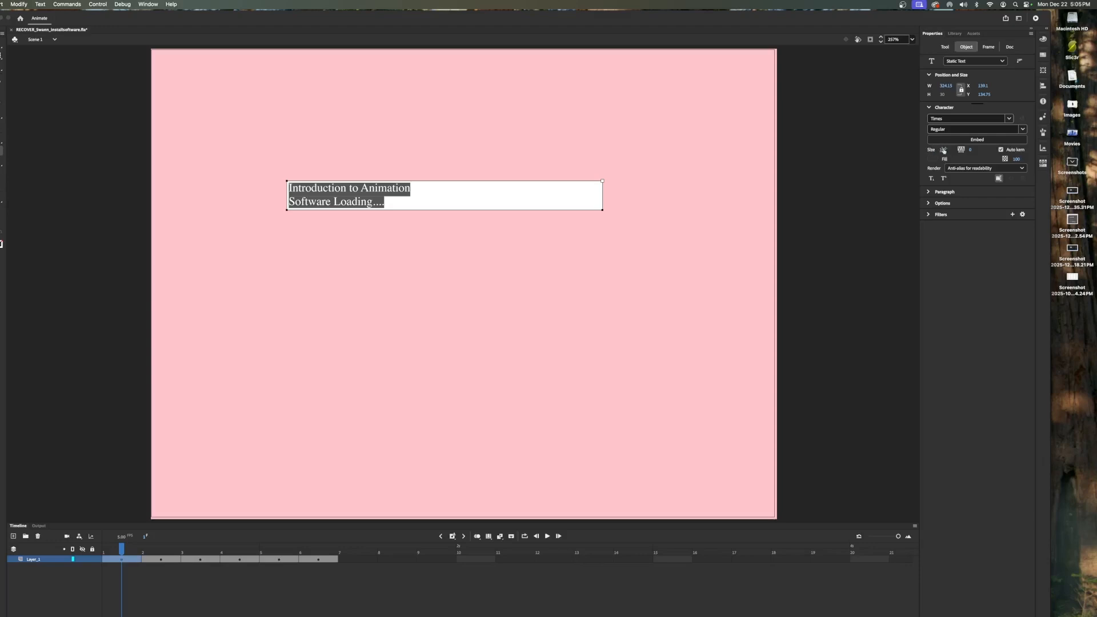
left_click_drag(943, 150, 958, 151)
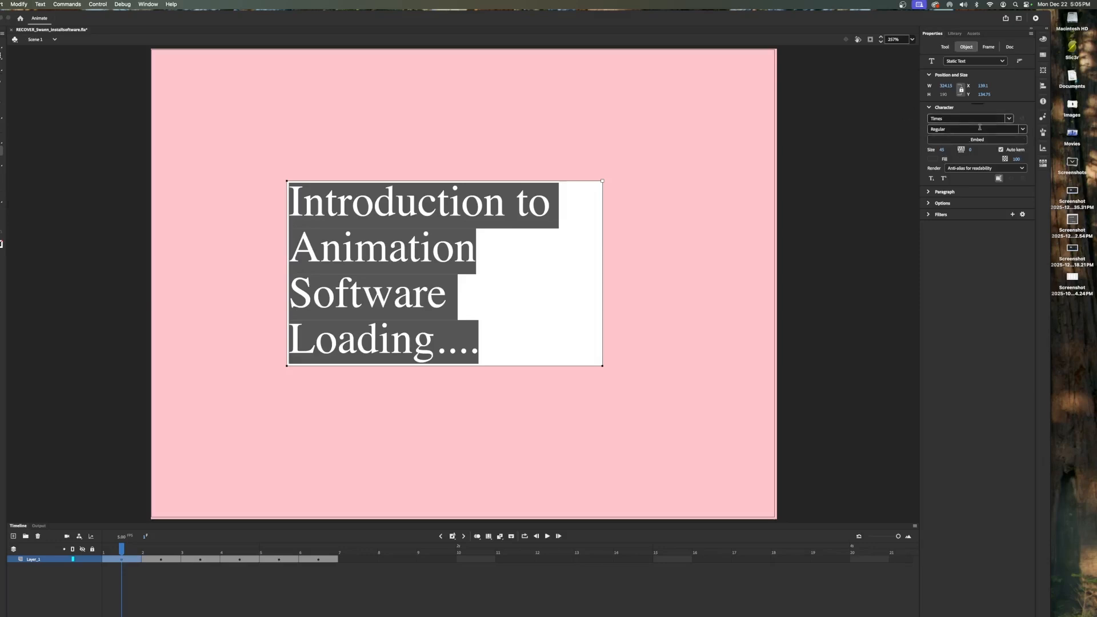
- Change the text's font to Might Makes Right BB
left_click(1008, 120)
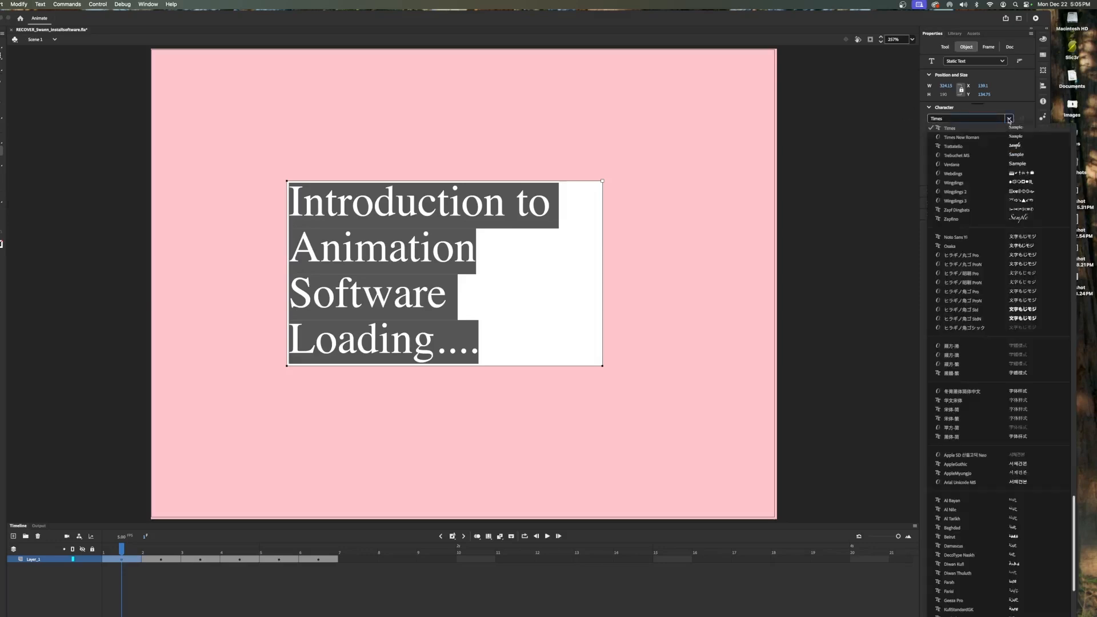
scroll(995, 250, "down", 10)
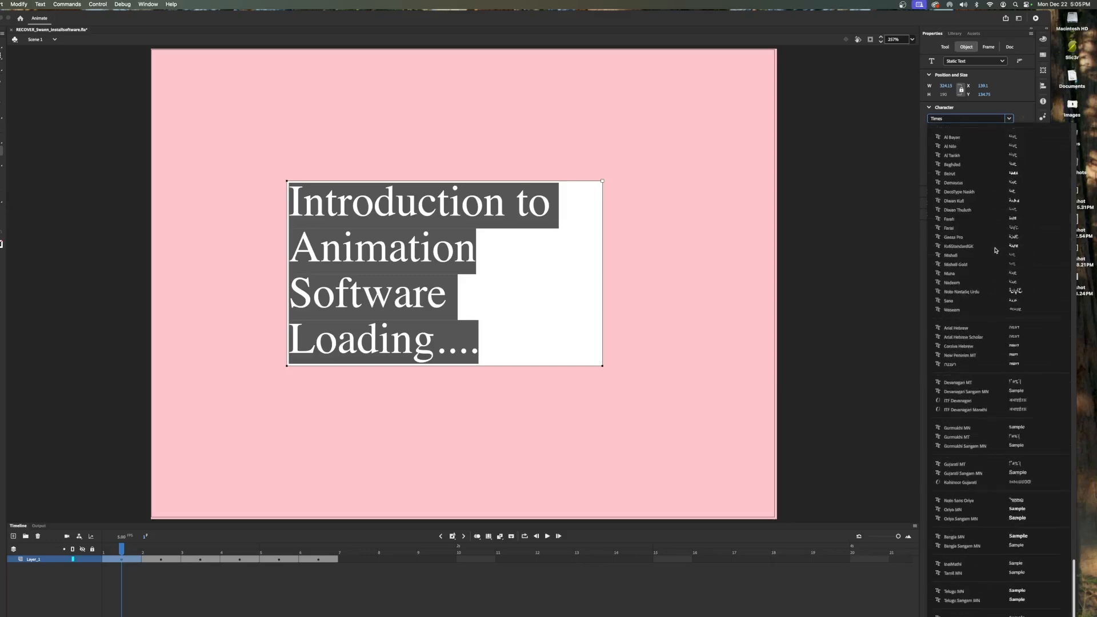
scroll(995, 250, "down", 2)
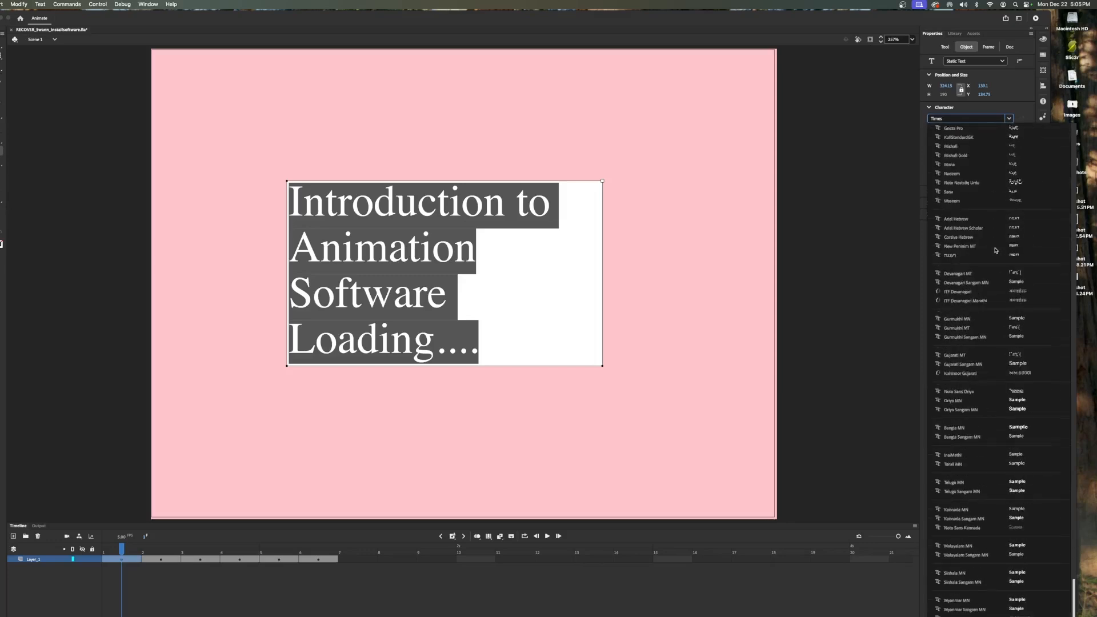
scroll(977, 402, "up", 15)
scroll(979, 400, "up", 20)
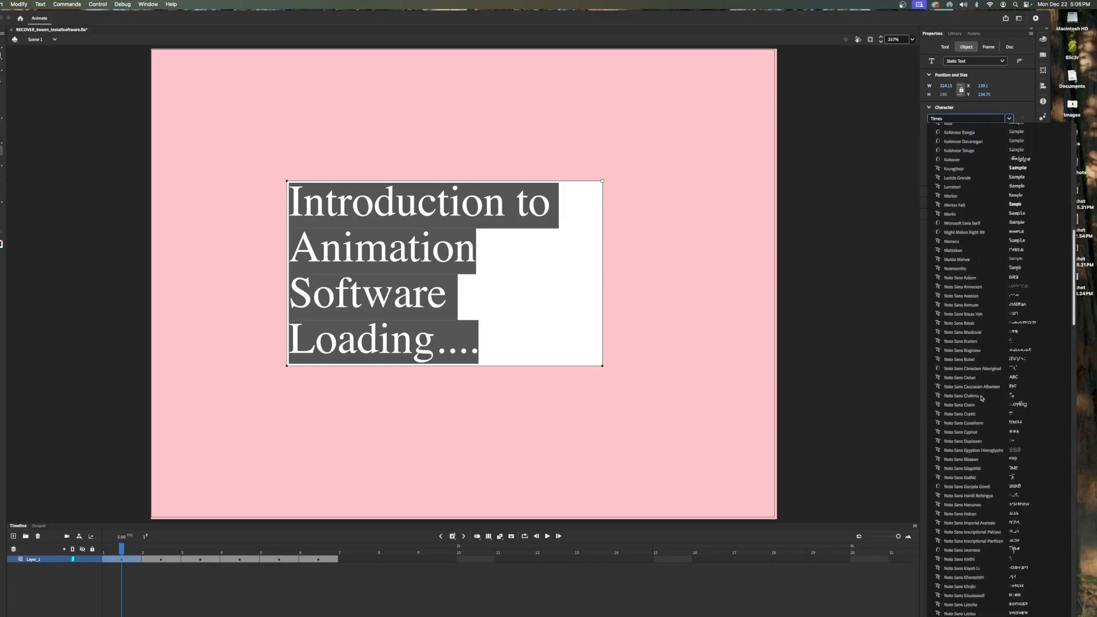
scroll(982, 399, "up", 5)
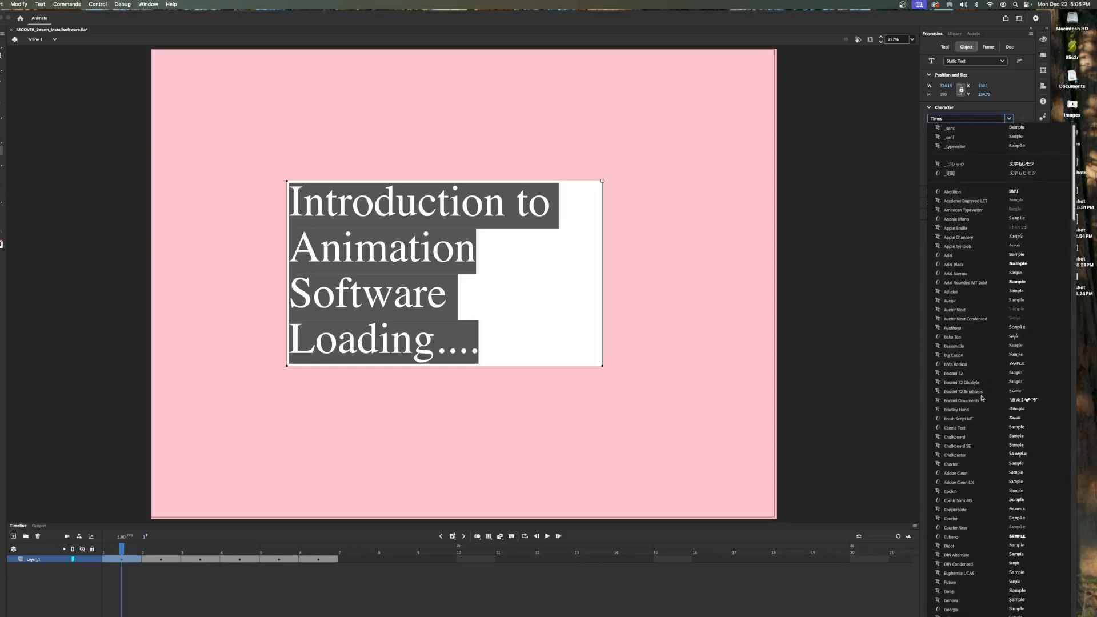
scroll(982, 398, "down", 10)
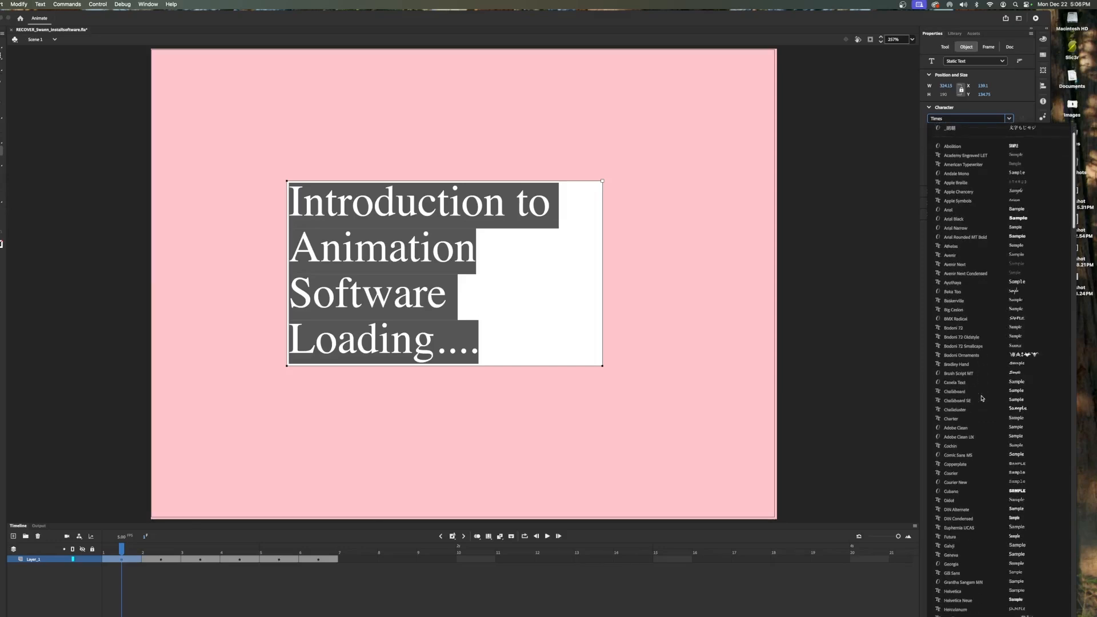
scroll(983, 399, "down", 6)
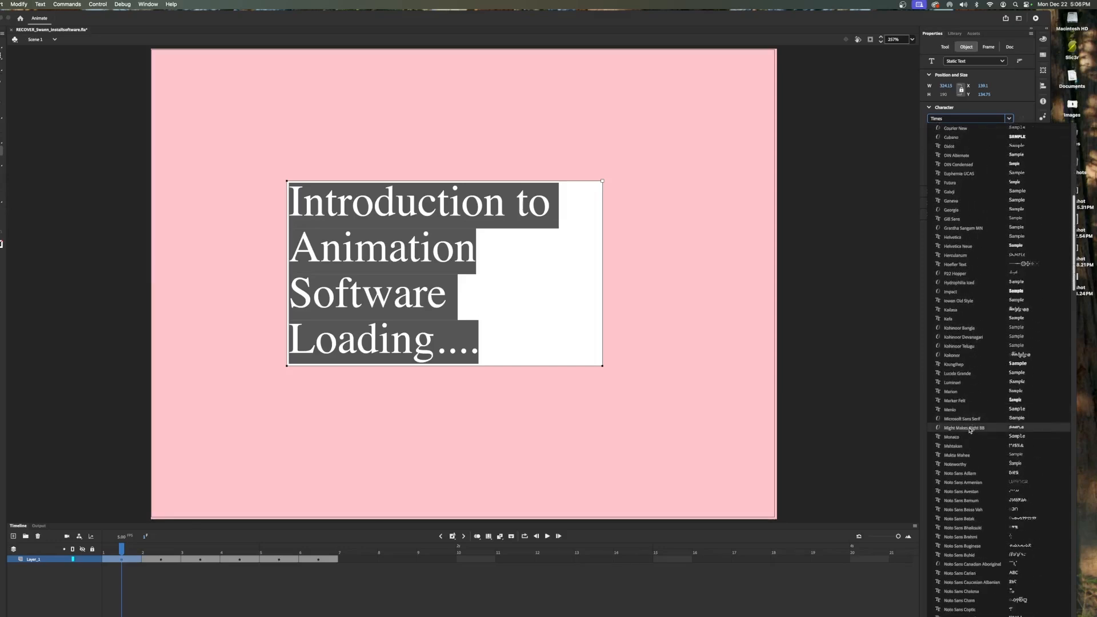
left_click(970, 429)
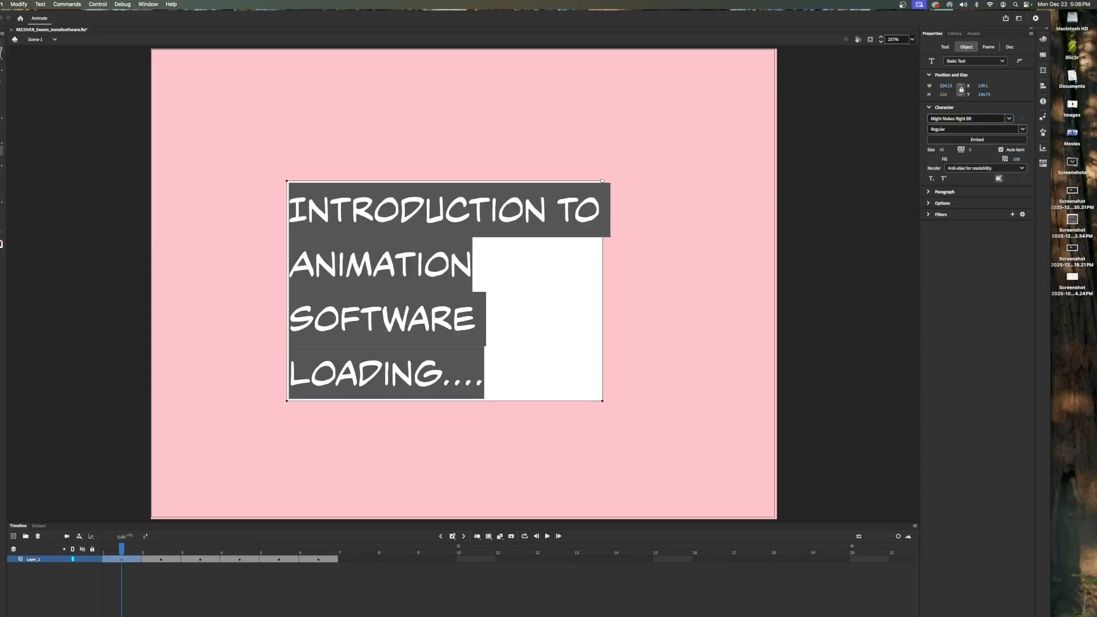
- Widen the text box on both sides so each phrase fits on one line
key("Escape")
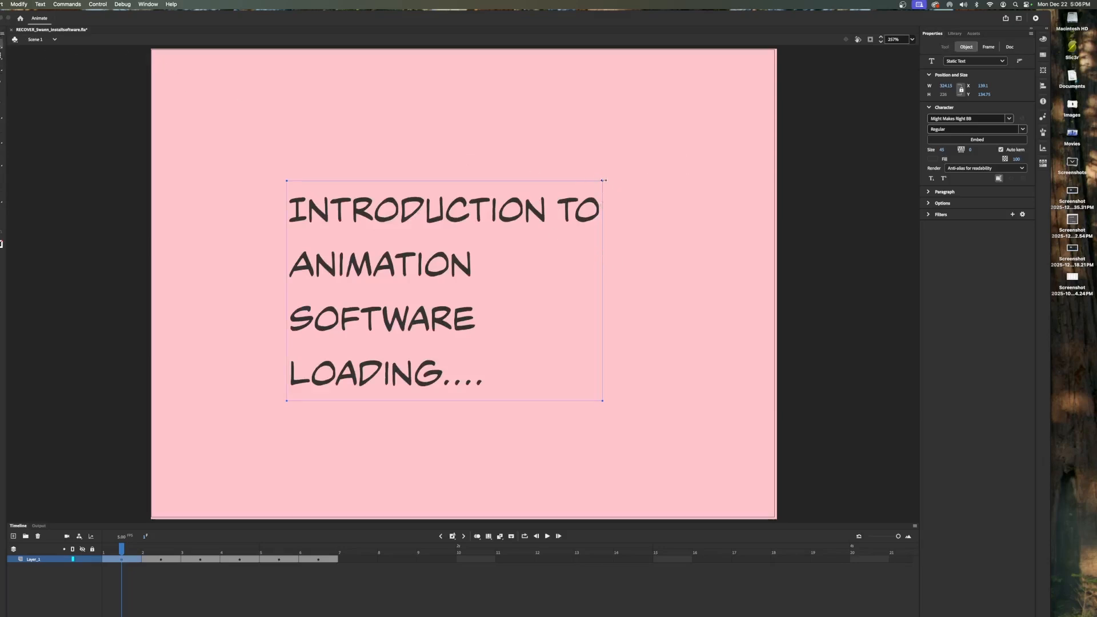
left_click_drag(604, 183, 707, 188)
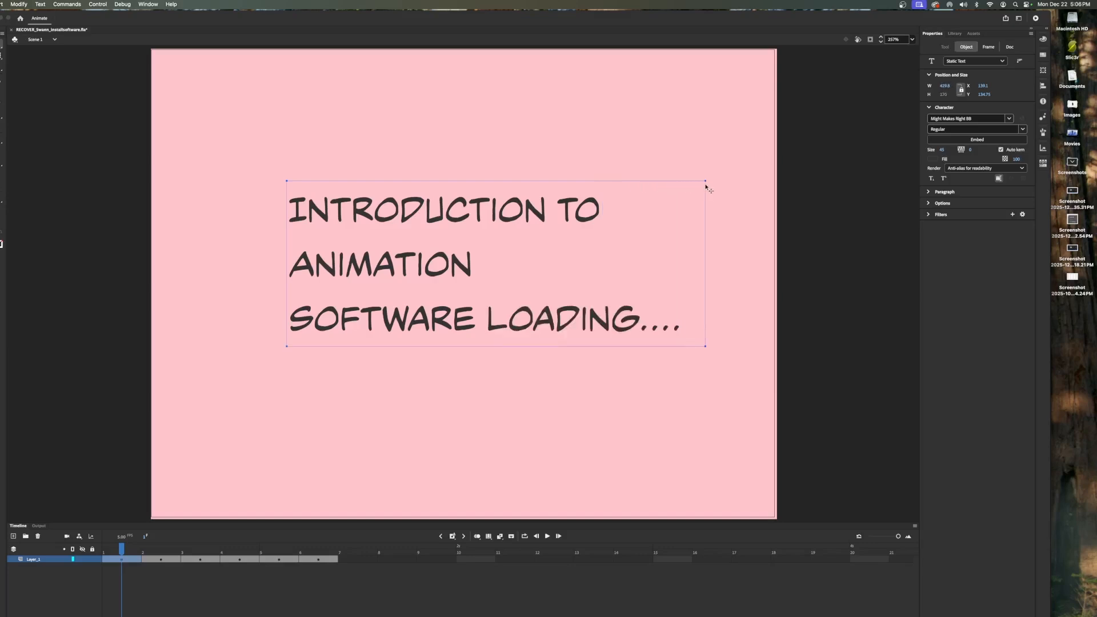
left_click_drag(285, 183, 192, 178)
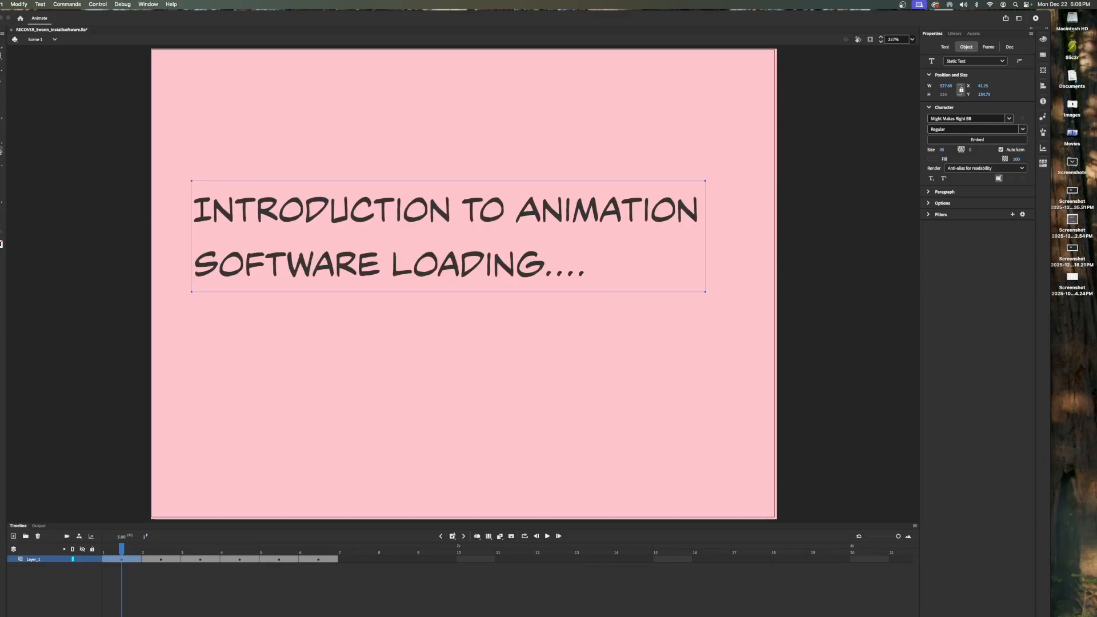
- Shorten the first line of the title to read "Intro to Animation"
left_click(453, 215)
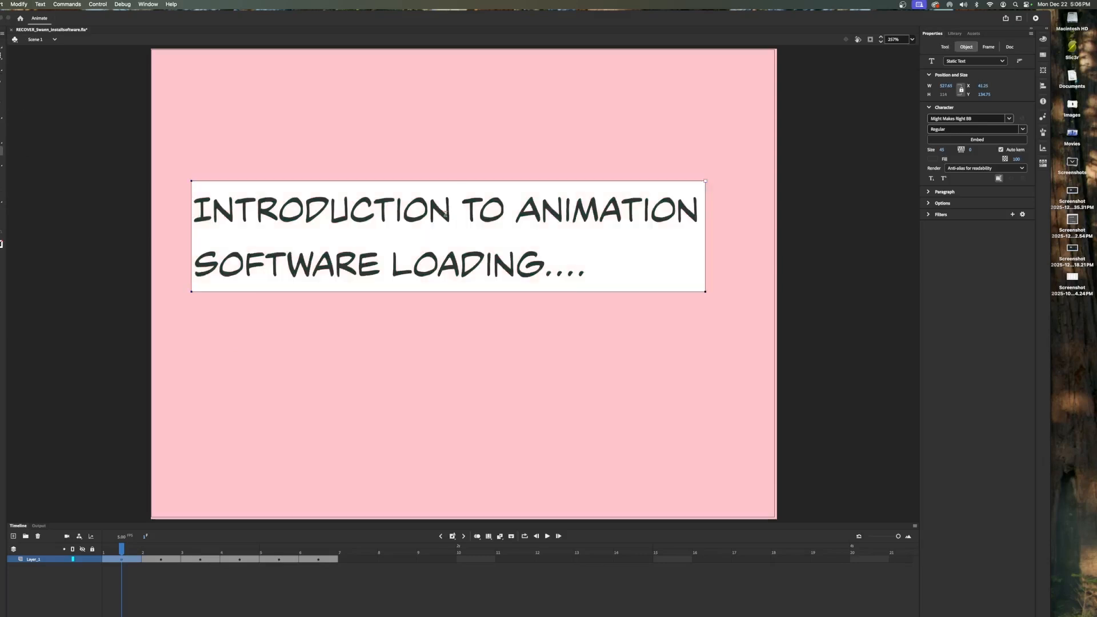
key("BackSpace")
key("BackSpace")
key("BackSpace")
key("BackSpace")
key("BackSpace")
key("BackSpace")
key("BackSpace")
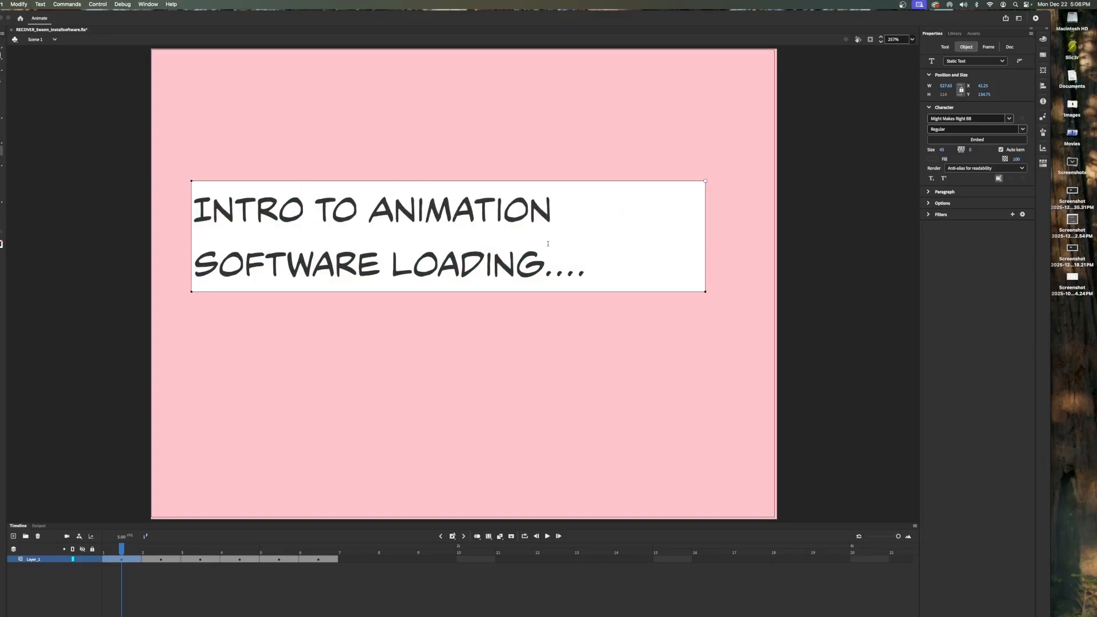
- Move the title text to the centre of the stage and save the document
left_click(4, 57)
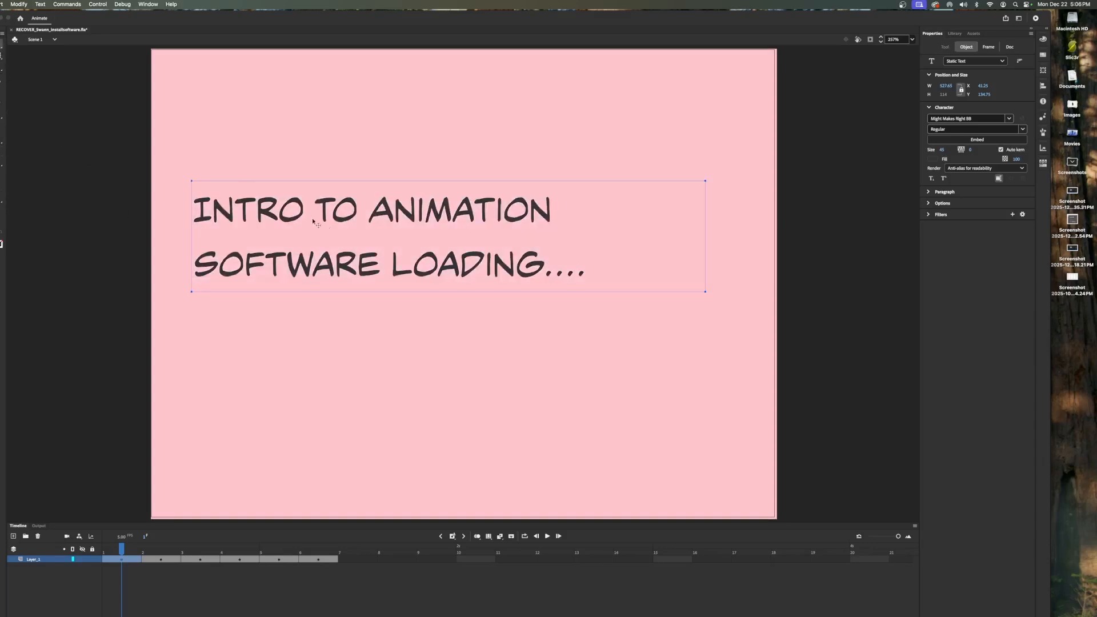
left_click_drag(320, 228, 411, 271)
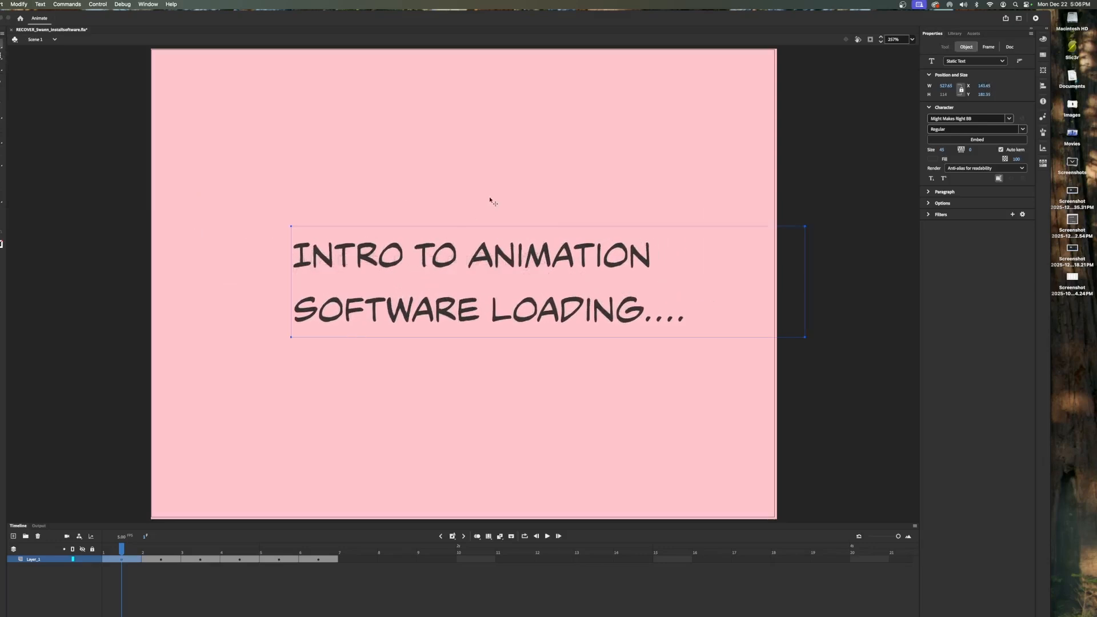
left_click(522, 171)
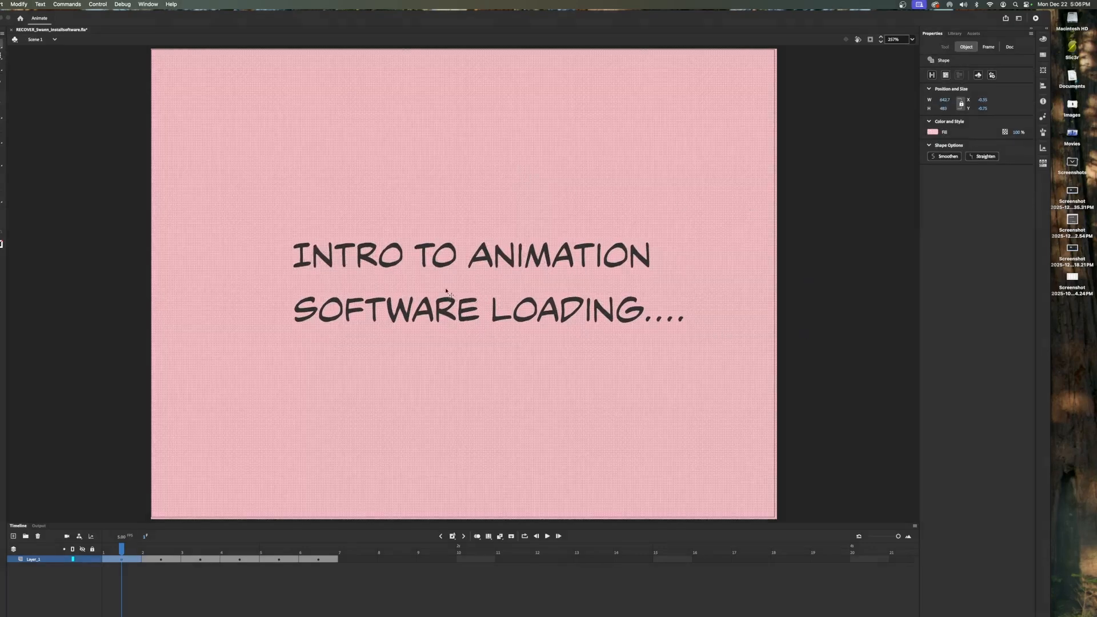
left_click(445, 267)
left_click_drag(446, 267, 432, 267)
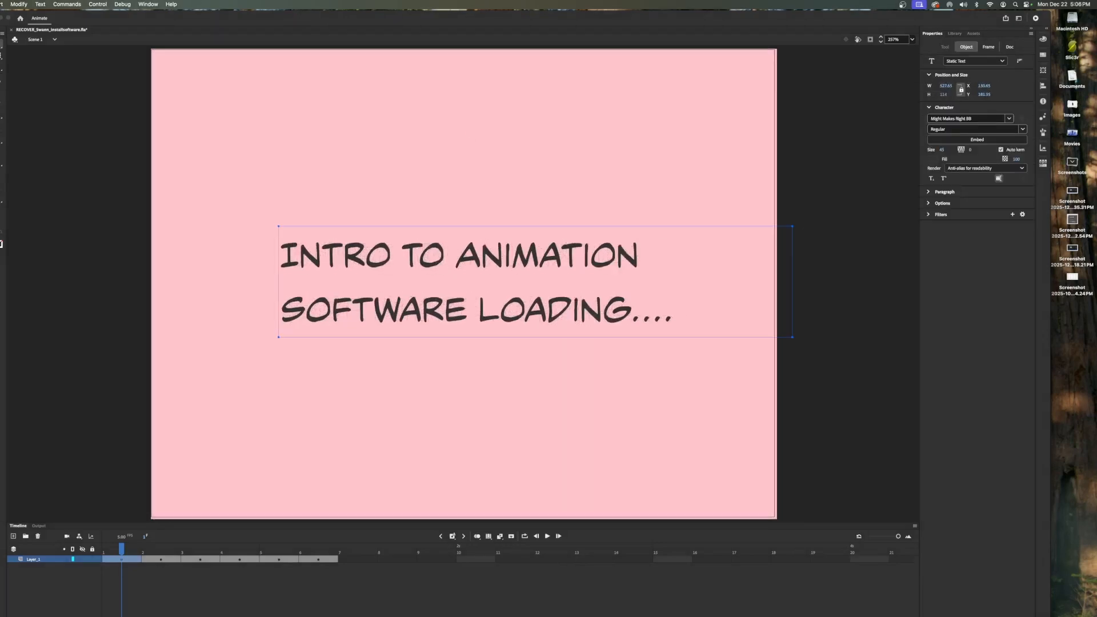
key("super+s")
left_click(687, 135)
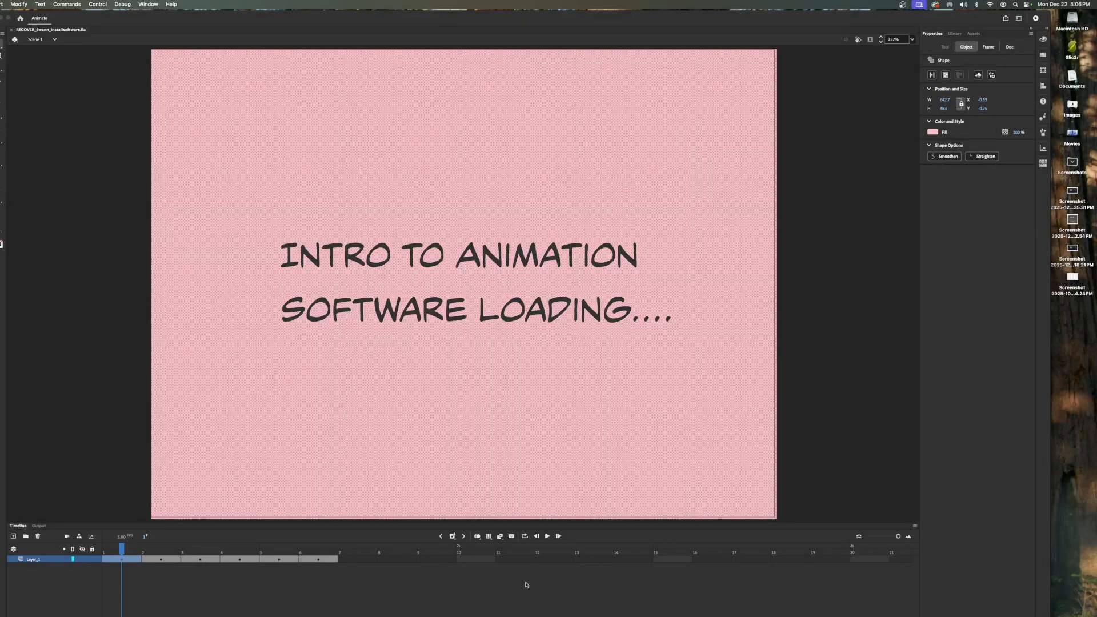
- Play the animation through, pause it, and return to the first frame
left_click(818, 321)
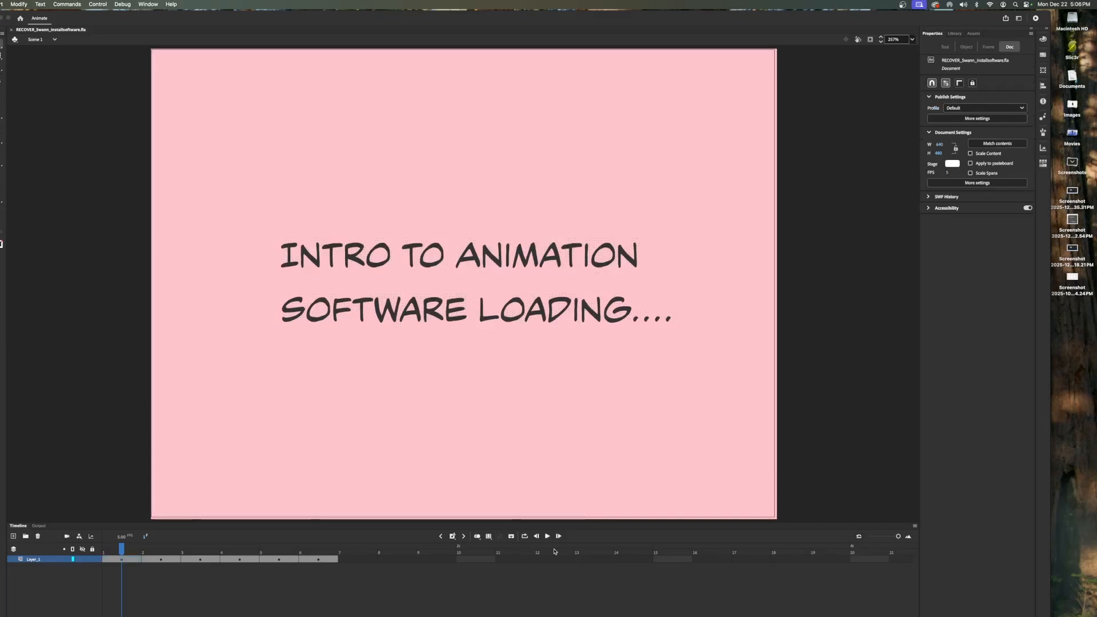
left_click(547, 538)
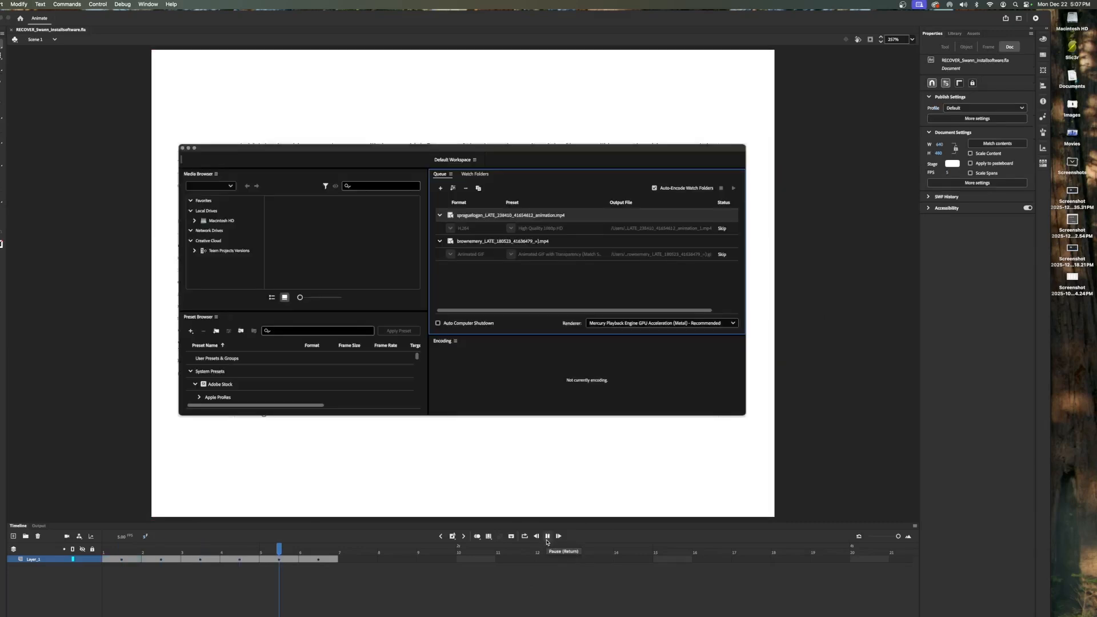
left_click(548, 540)
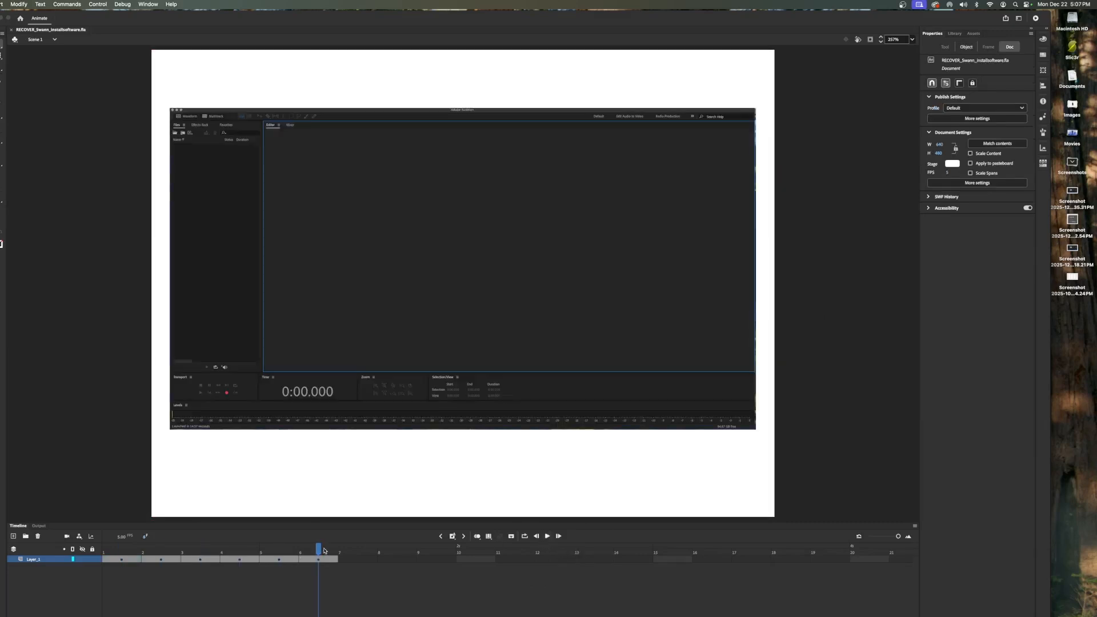
left_click(116, 549)
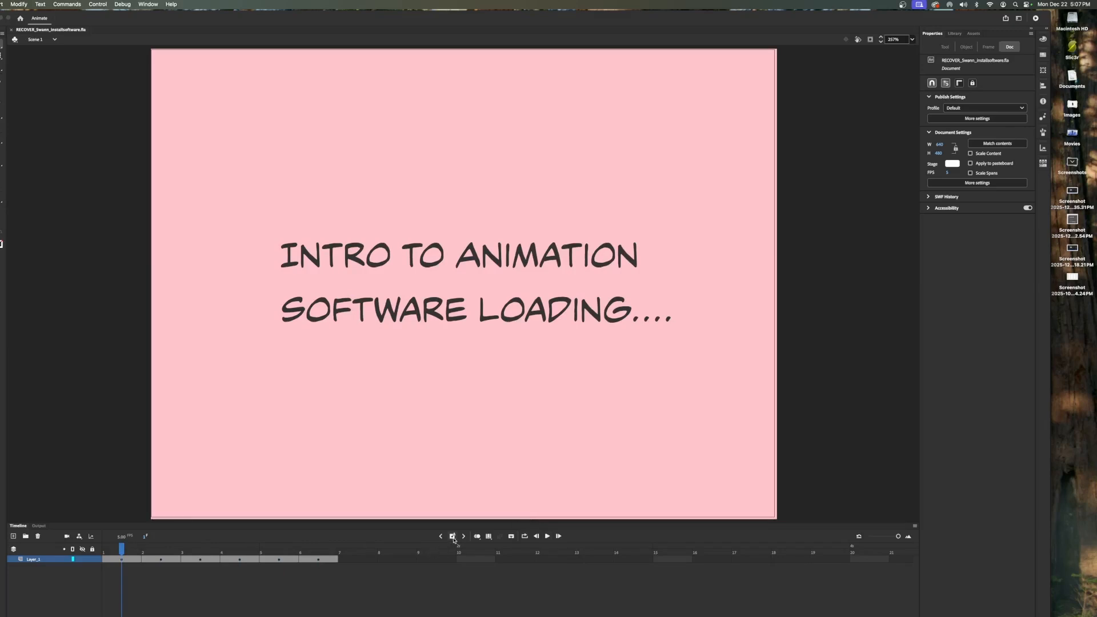
- Insert three extra frames after the title frame so the title holds for four frames
left_click(453, 537)
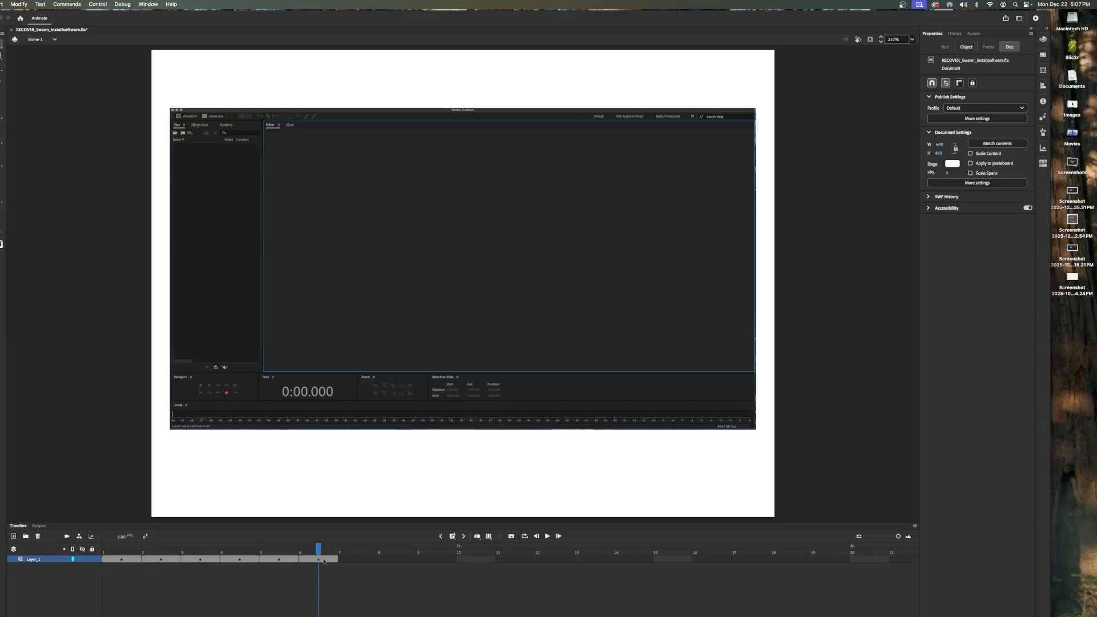
left_click_drag(318, 554, 121, 552)
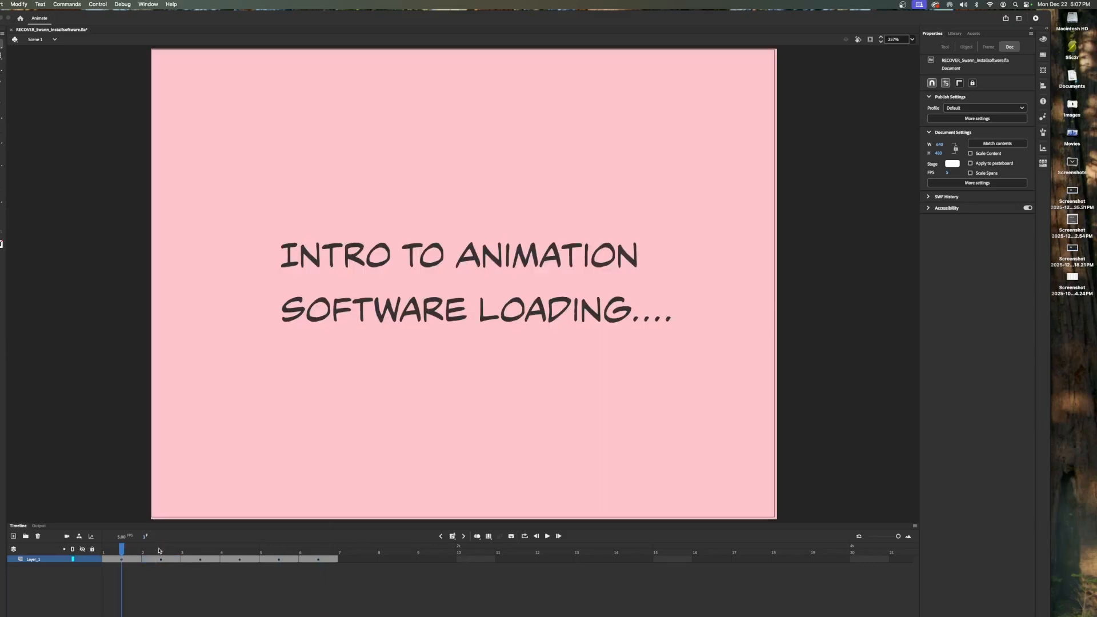
left_click(452, 538)
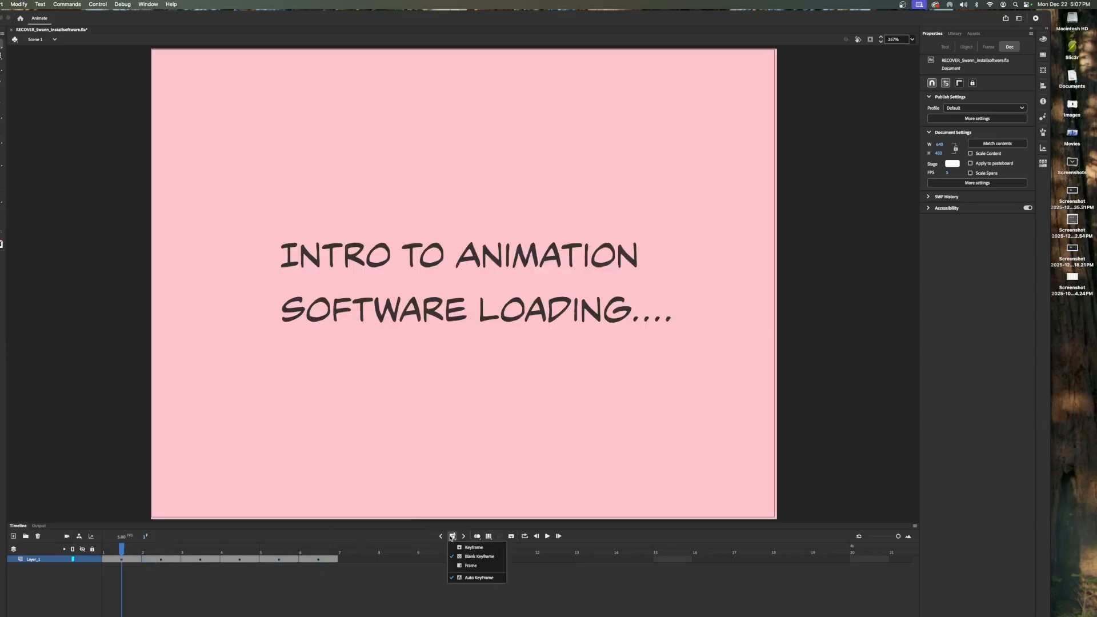
left_click(473, 566)
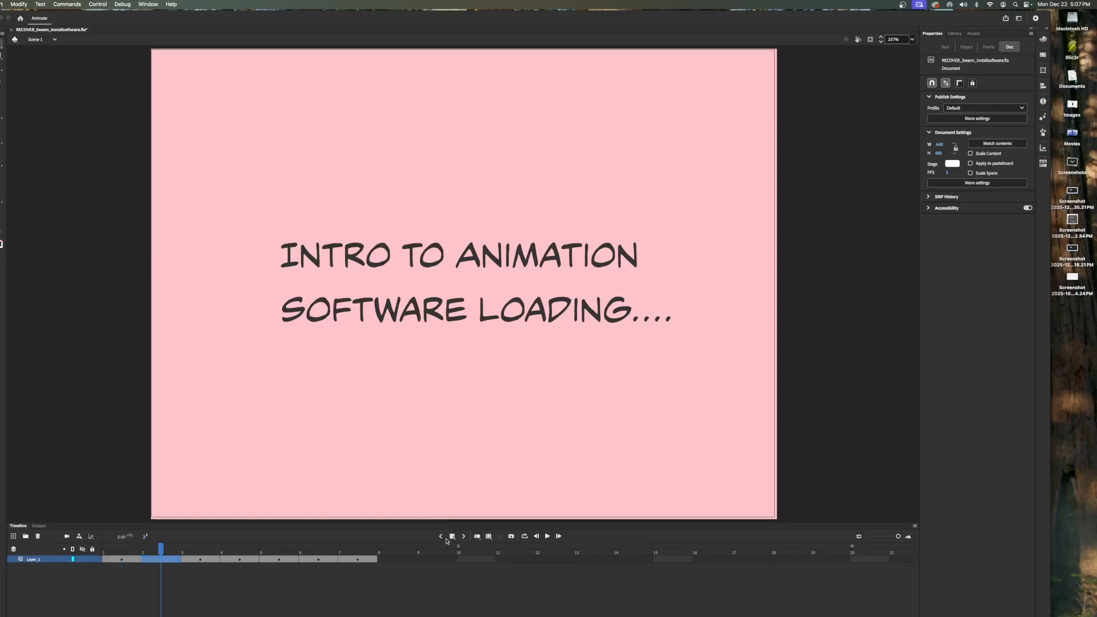
left_click(451, 538)
left_click(472, 571)
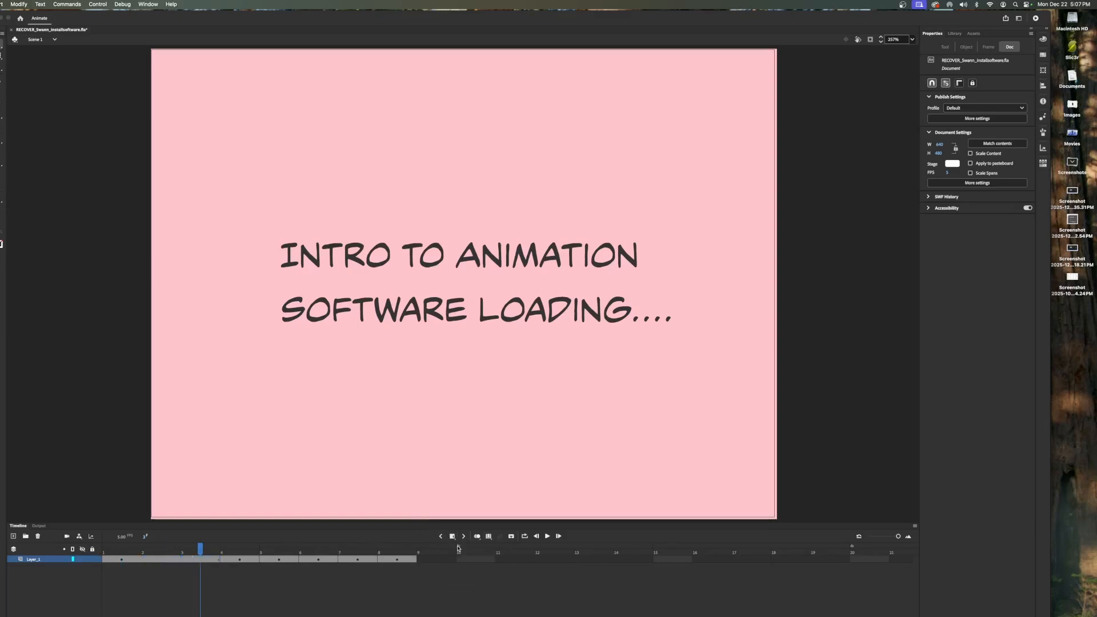
left_click(451, 538)
left_click(472, 569)
left_click_drag(240, 550, 98, 545)
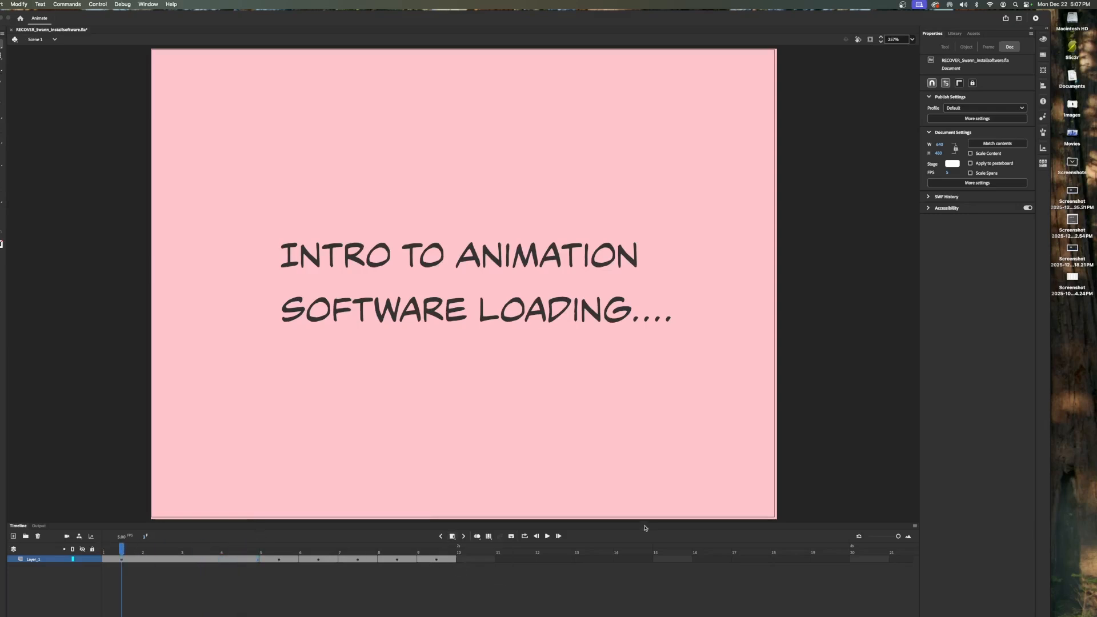
- Play the animation, then add a blank keyframe right after the last screenshot frame
left_click(548, 537)
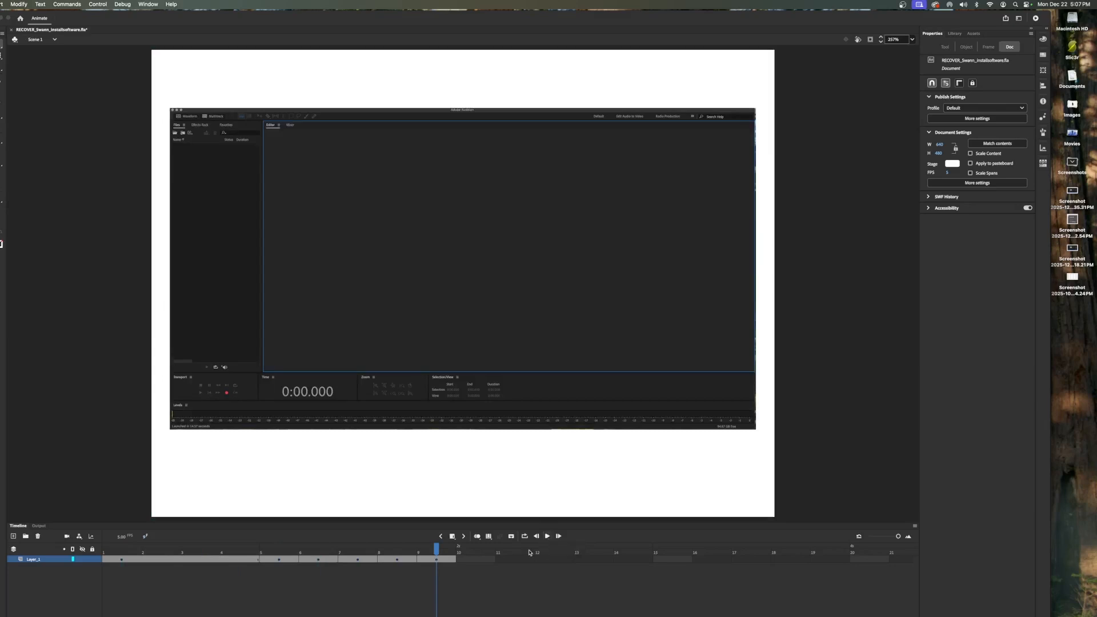
left_click(485, 560)
left_click(455, 538)
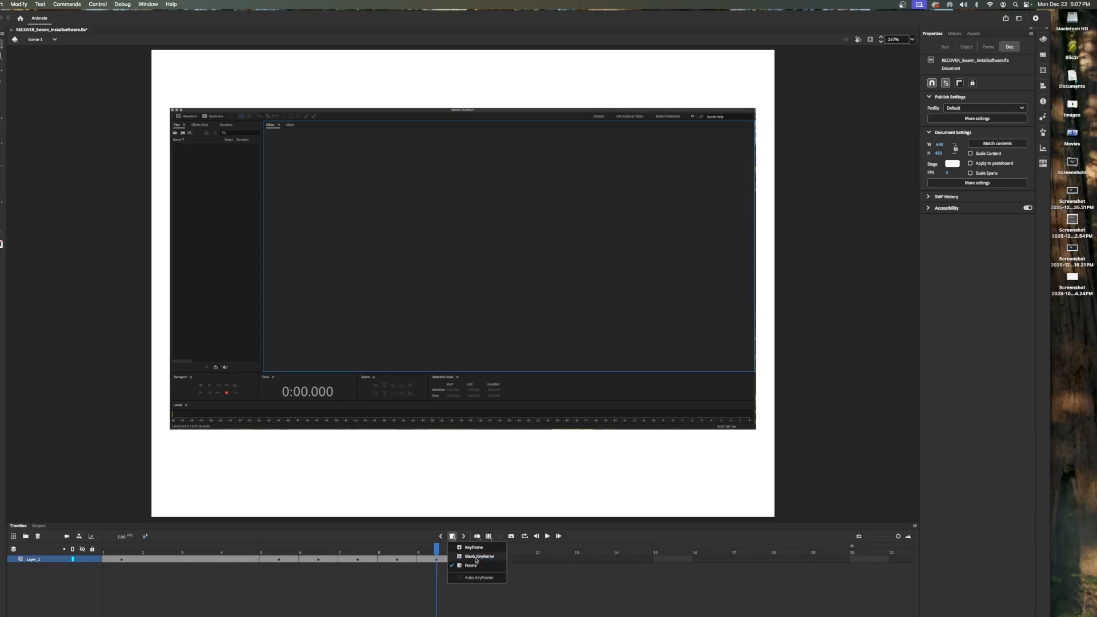
left_click(475, 557)
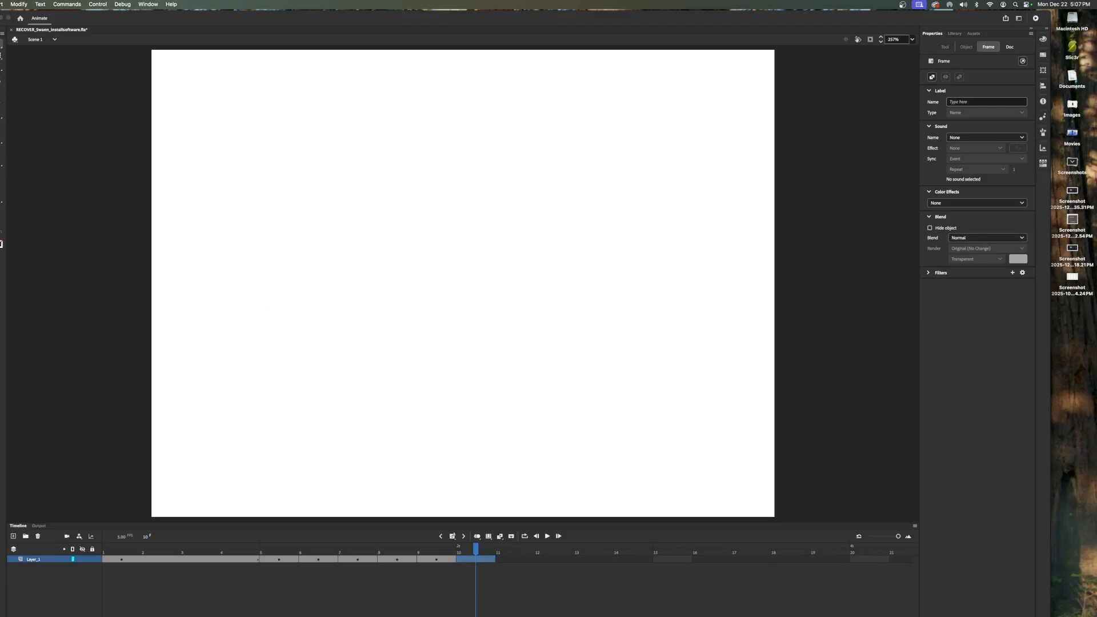
- Draw a dark rectangle covering the entire stage on the new closing keyframe
left_click(2, 113)
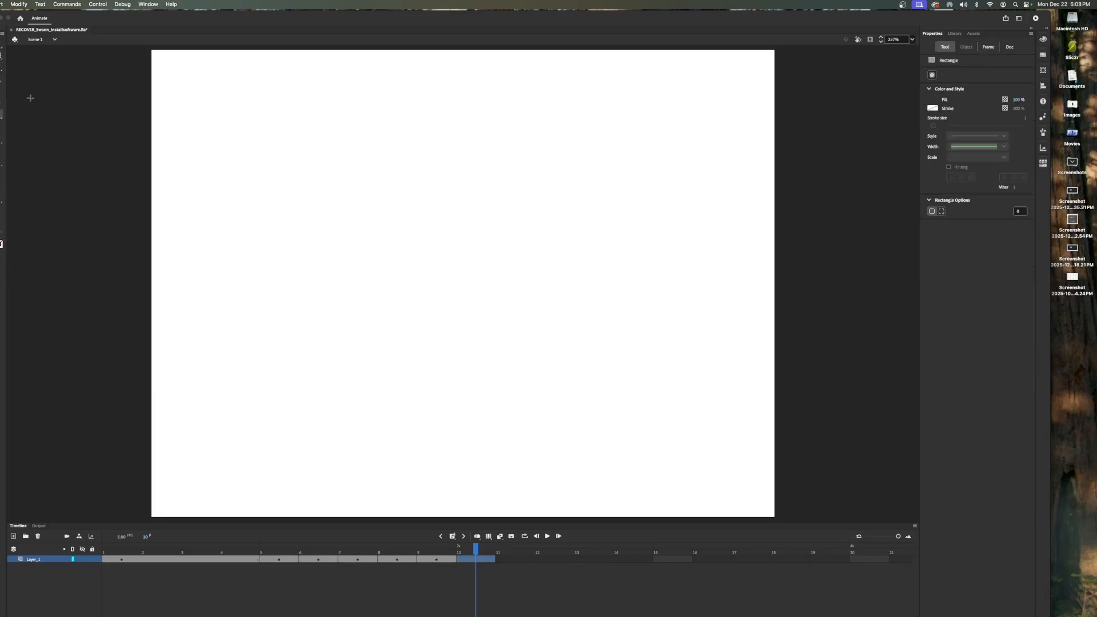
left_click_drag(149, 47, 780, 519)
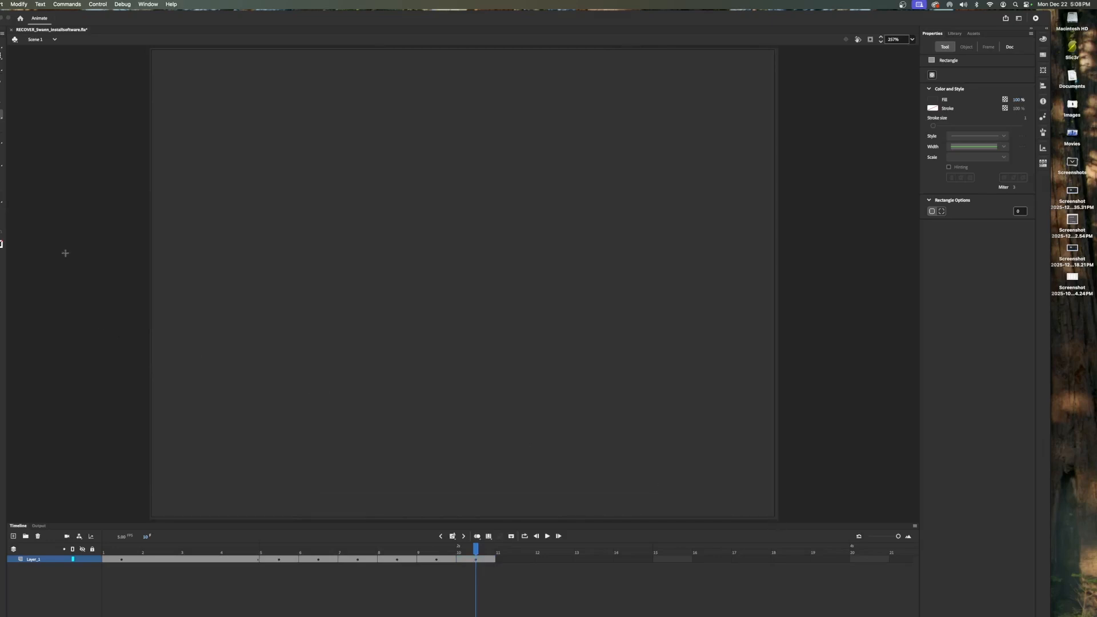
- Create a text box in the upper middle of the stage and enter READY
left_click(3, 150)
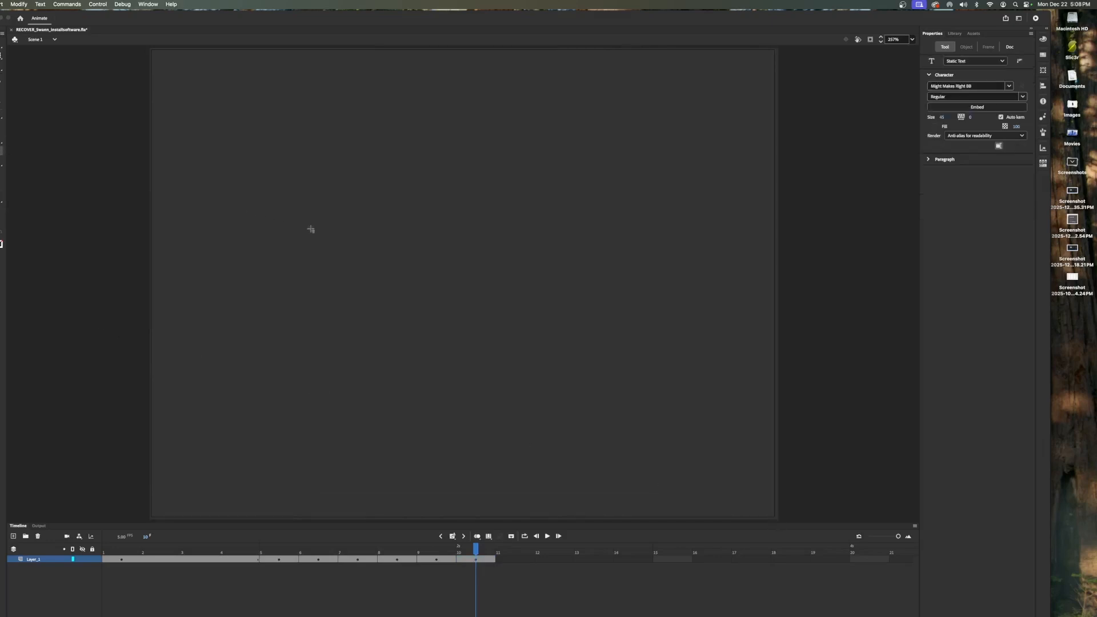
left_click_drag(303, 211, 618, 327)
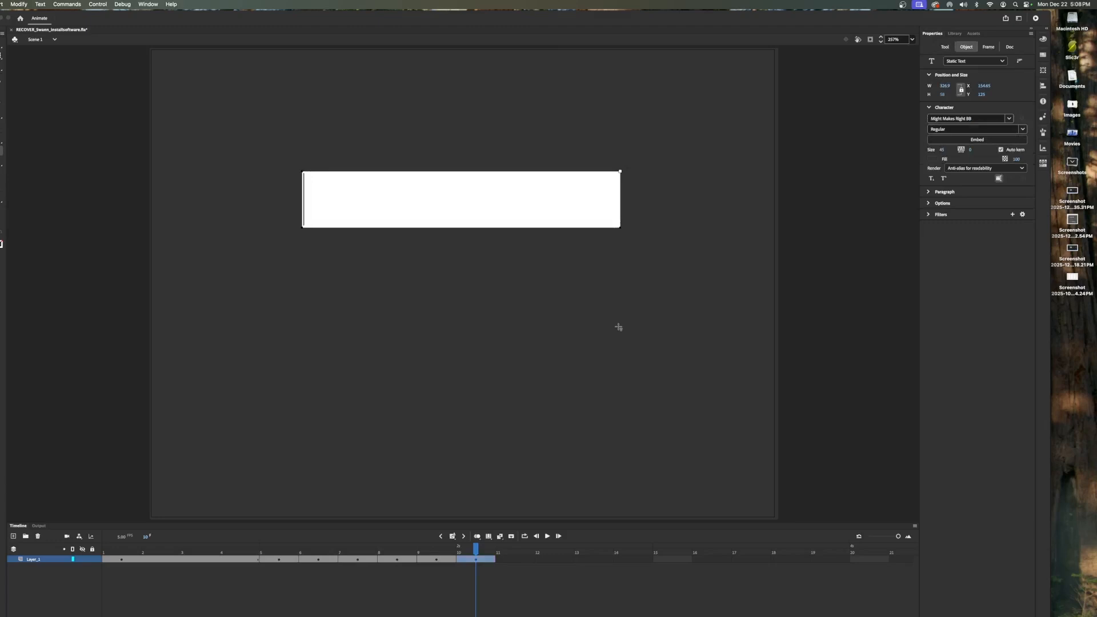
type("READY")
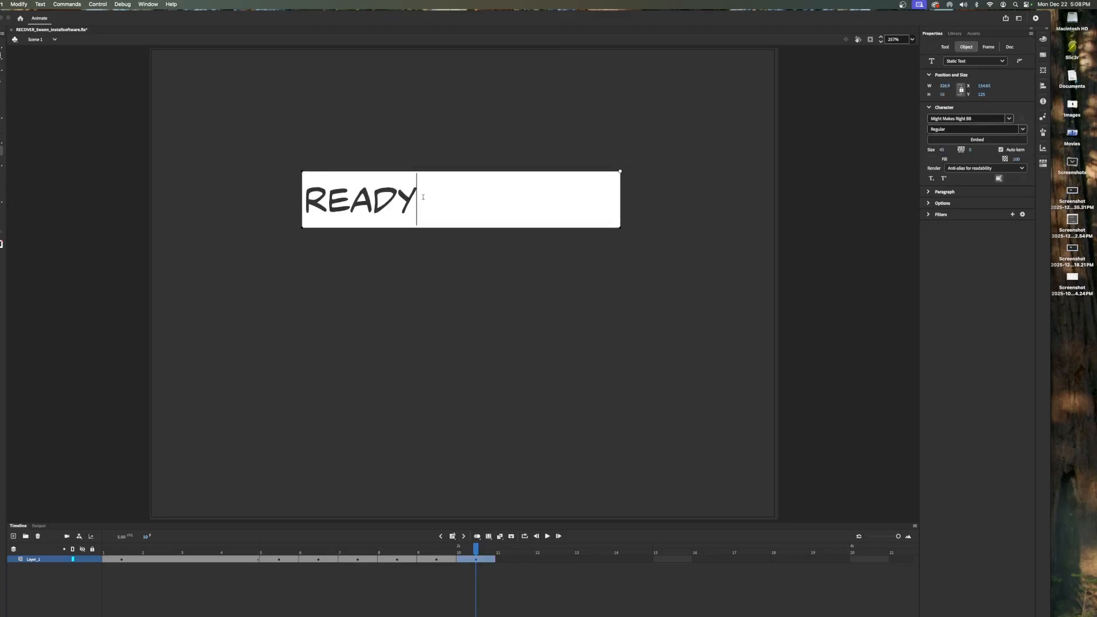
- Examine the title frame's pink background colour with the Eyedropper and its fill swatch, then return to the closing frame
left_click_drag(423, 197, 257, 183)
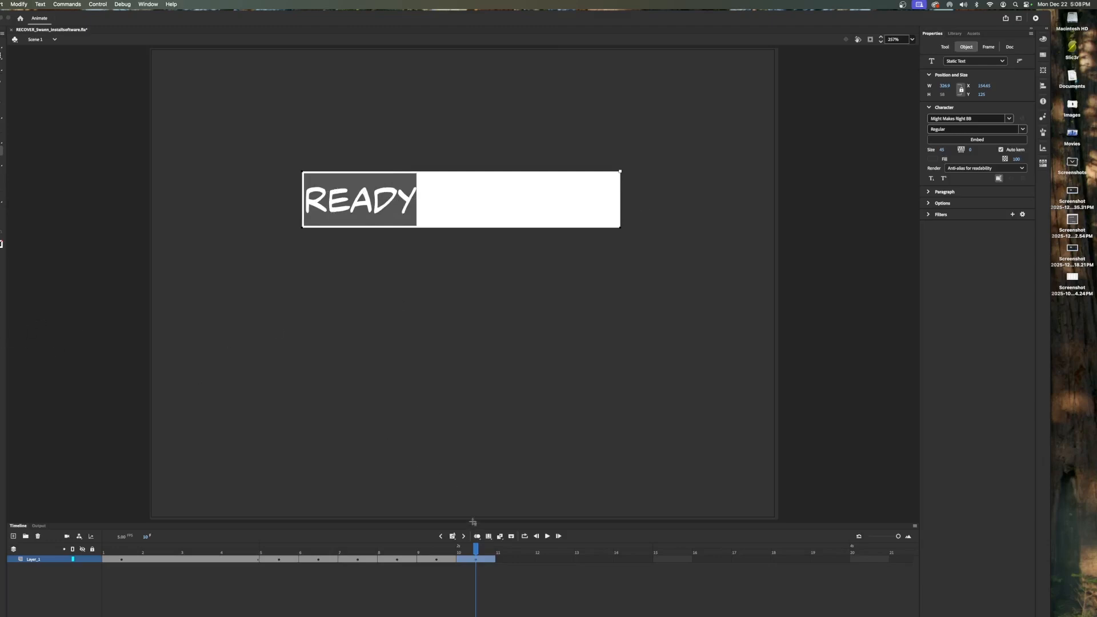
left_click_drag(476, 550, 209, 573)
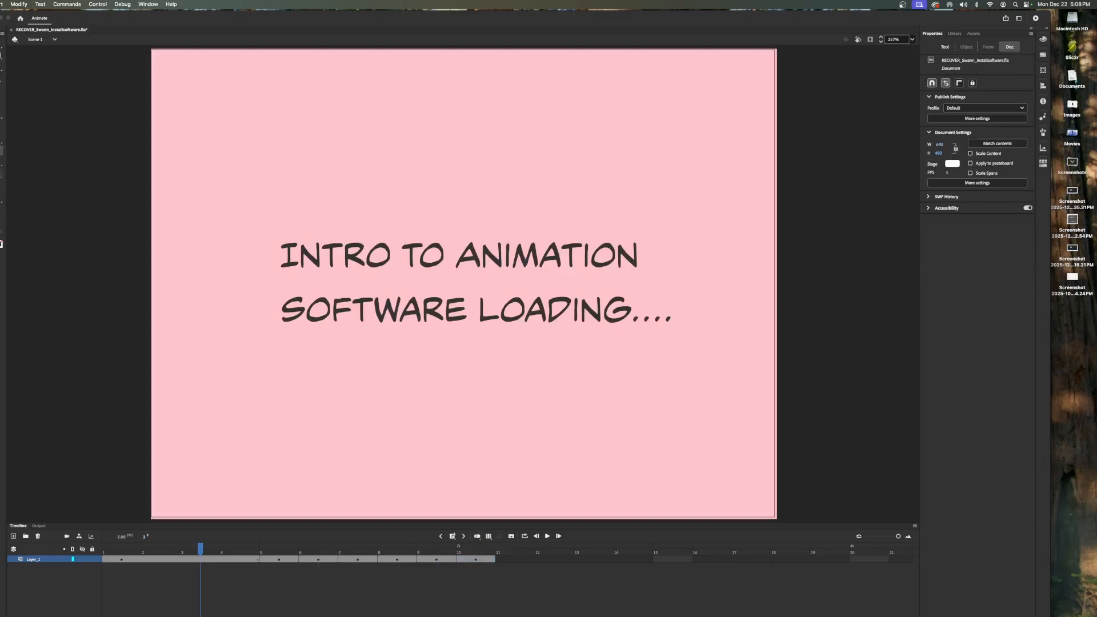
left_click(379, 113)
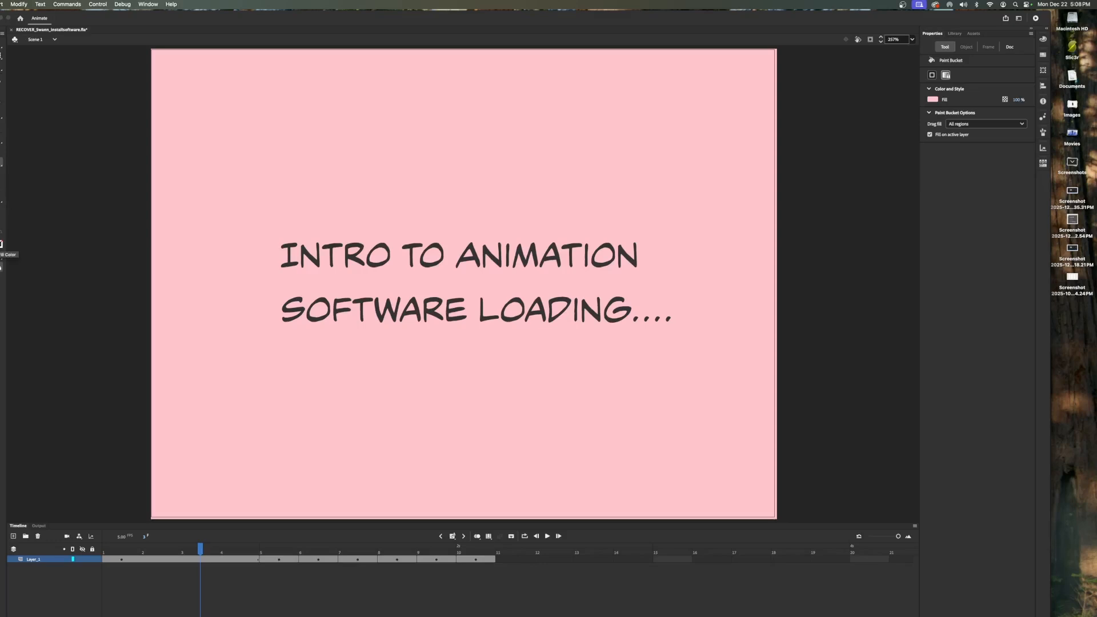
left_click(1, 245)
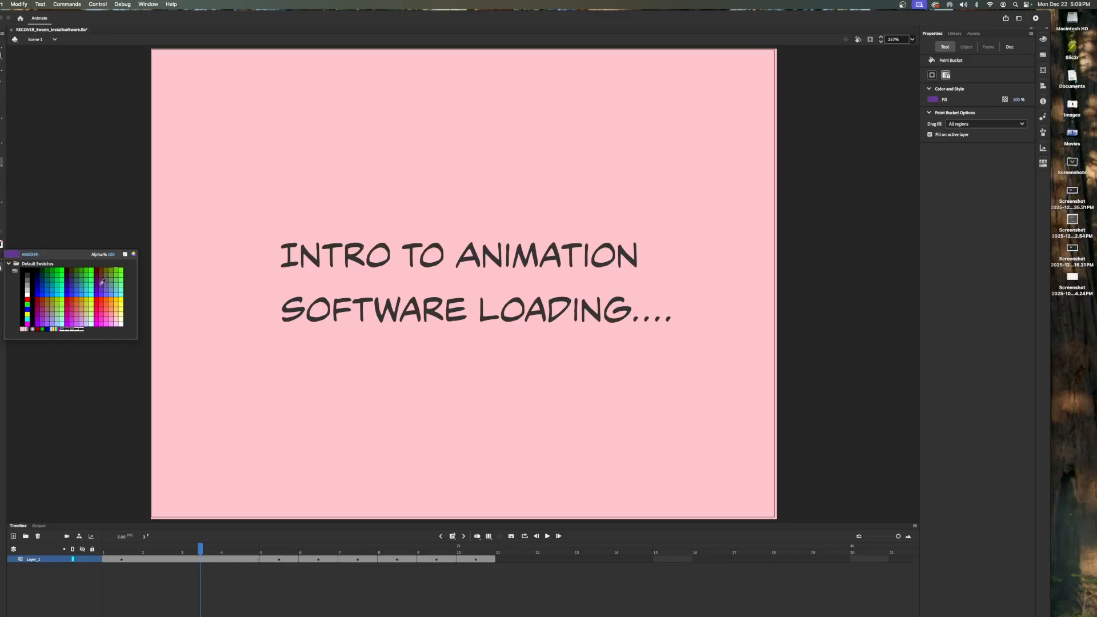
left_click(241, 552)
left_click(493, 556)
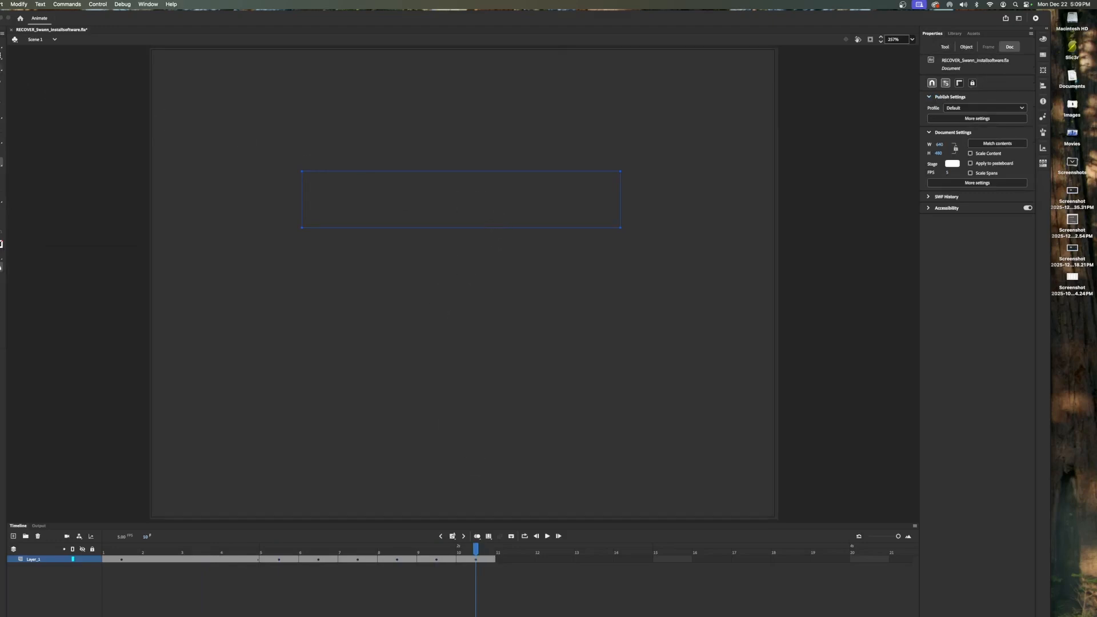
- Select the READY text and set its fill colour to hex ffc8cb
left_click(2, 152)
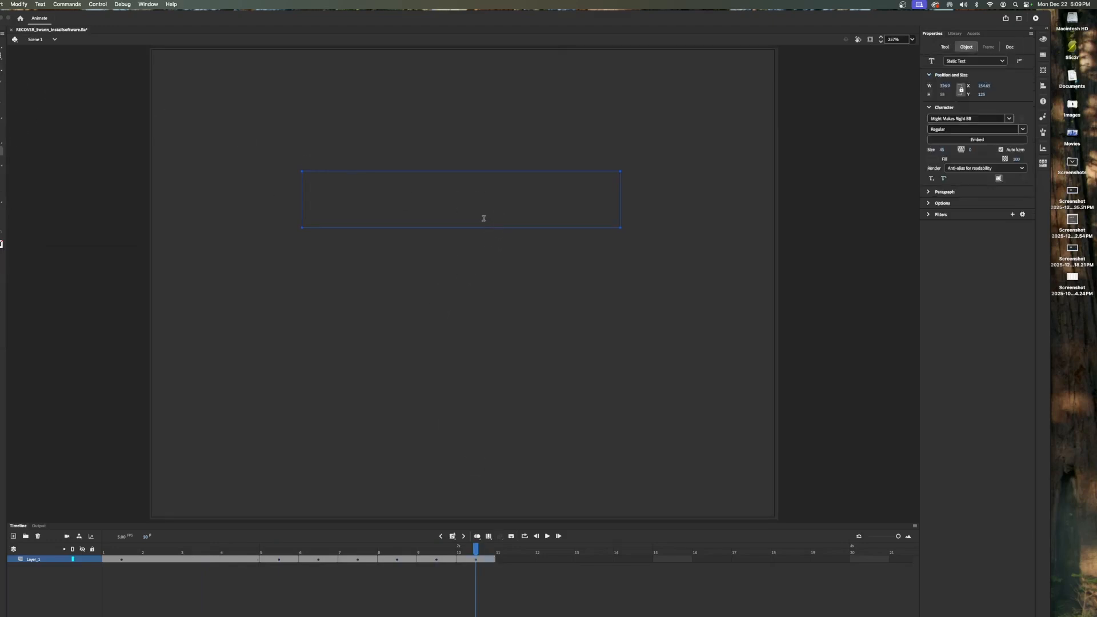
left_click(488, 215)
left_click_drag(488, 215, 257, 193)
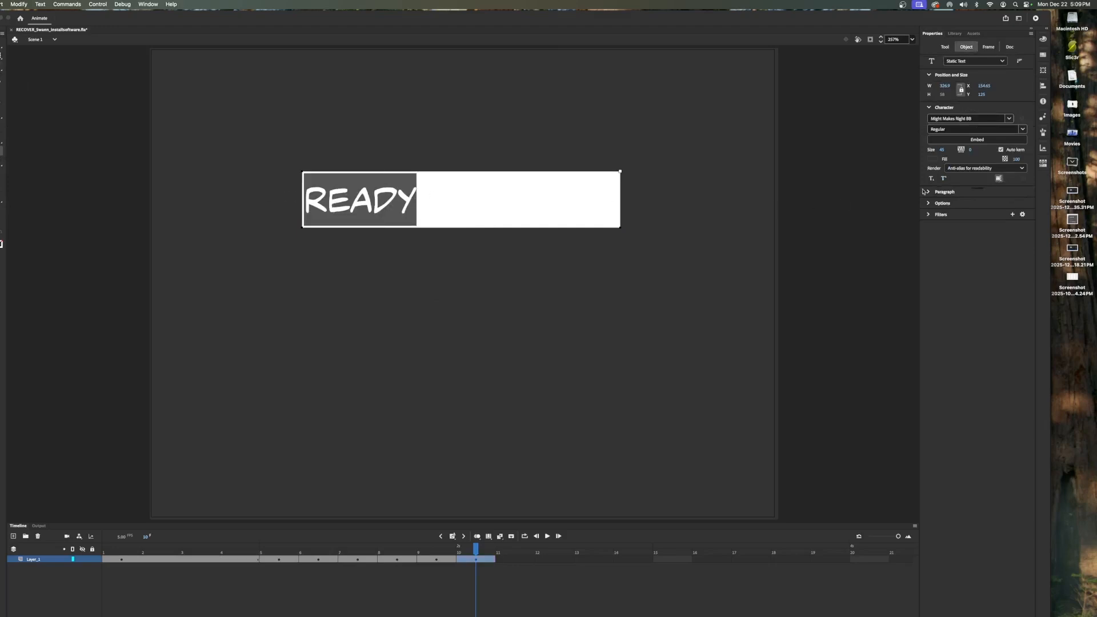
left_click(938, 160)
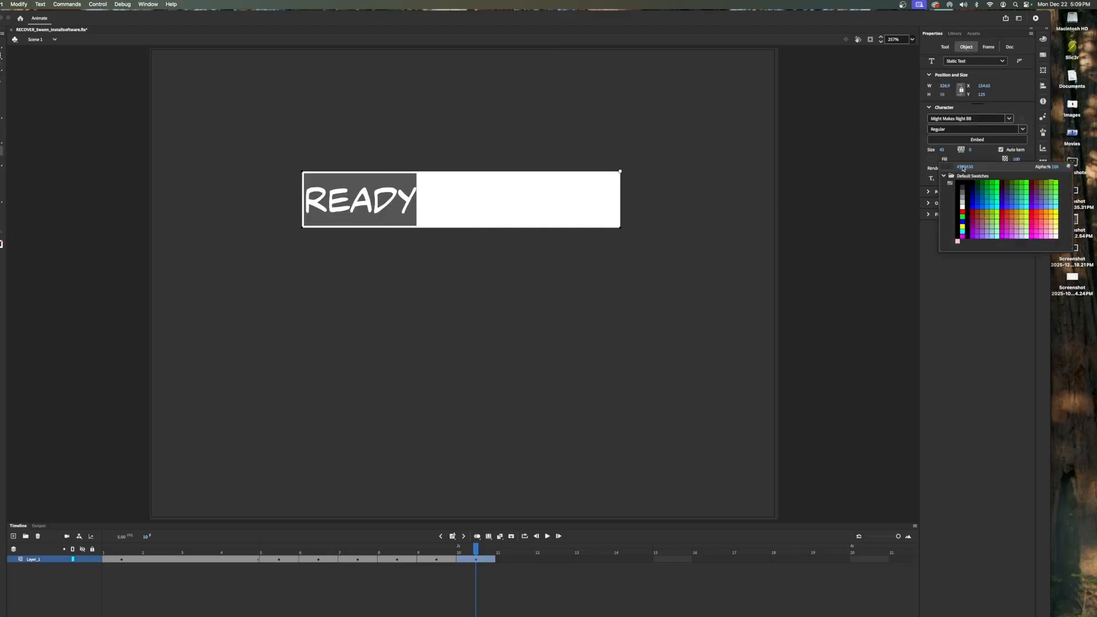
left_click(965, 167)
type("f")
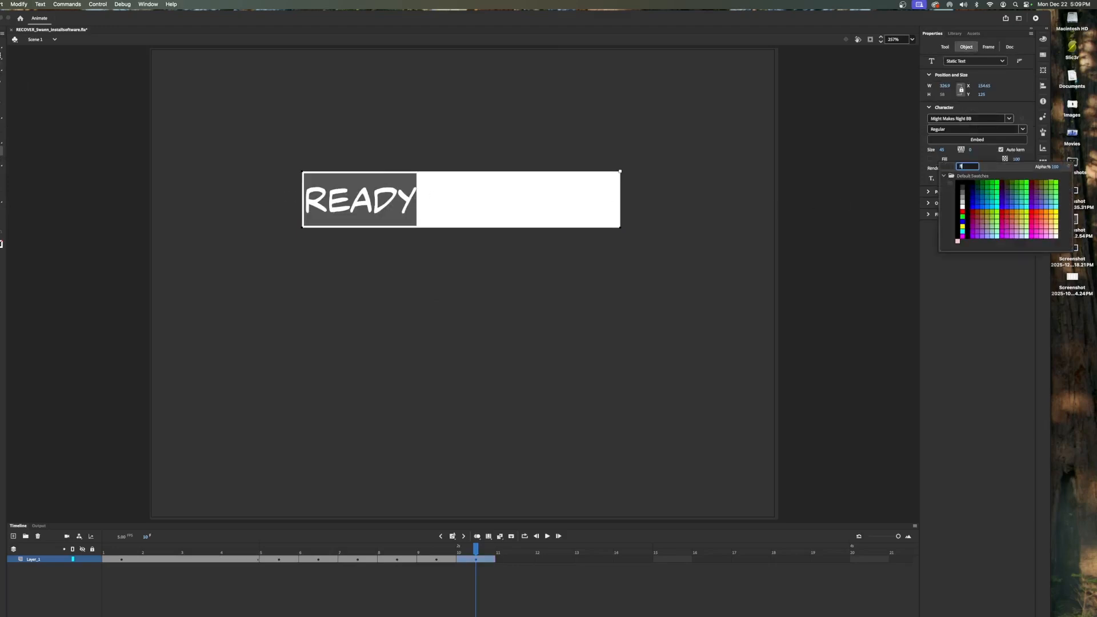
type("fc8cb")
key("Return")
left_click(641, 297)
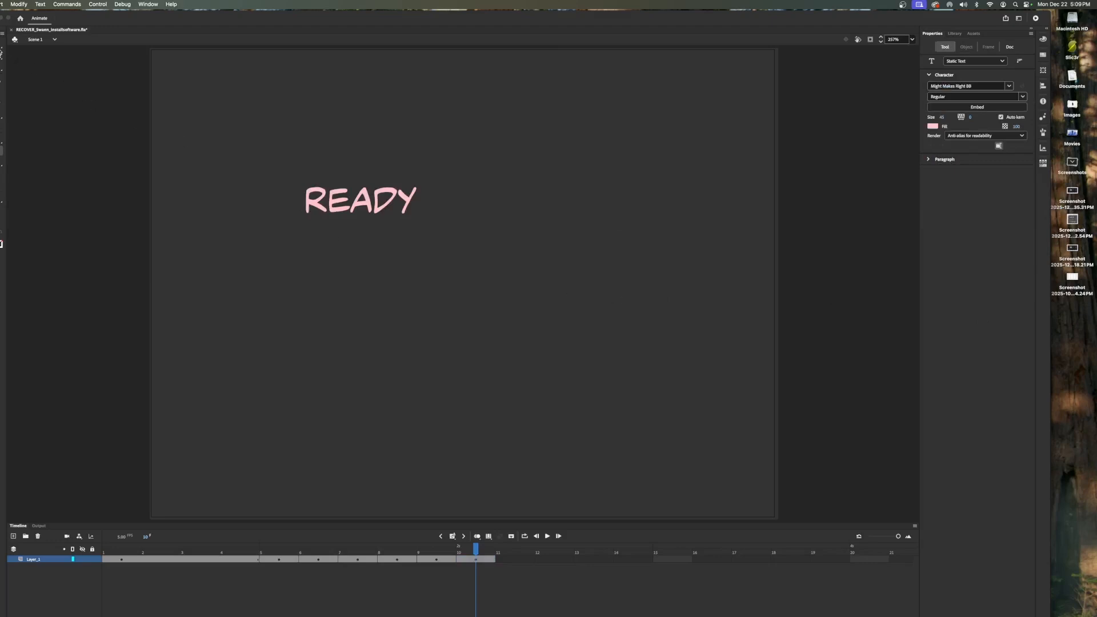
- Move the READY text to the centre of the stage
left_click(2, 53)
left_click_drag(367, 203, 487, 264)
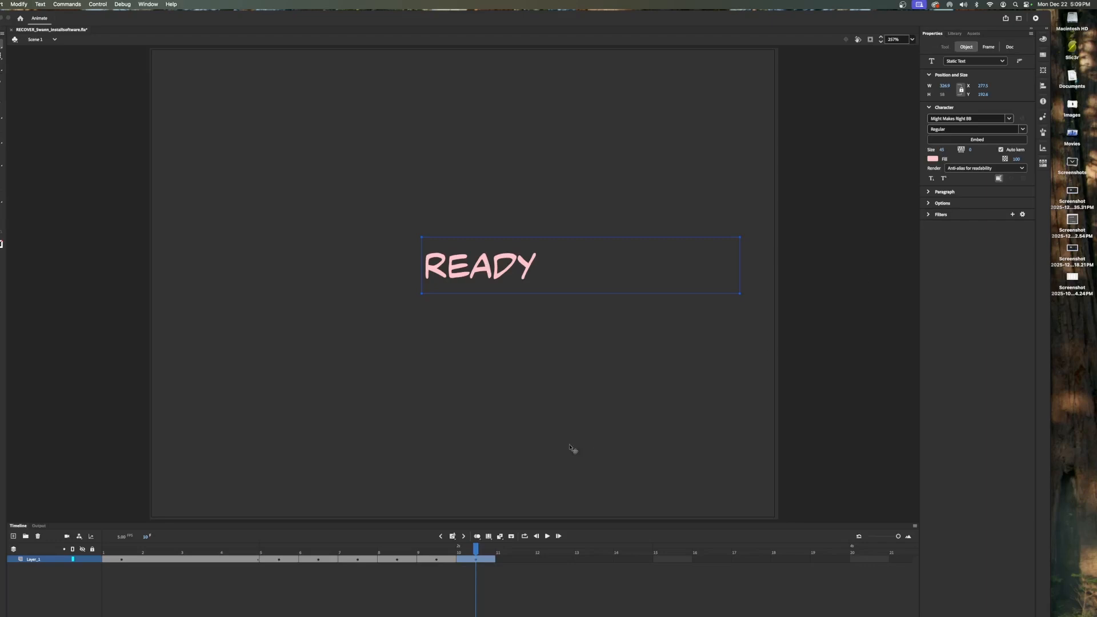
left_click(527, 454)
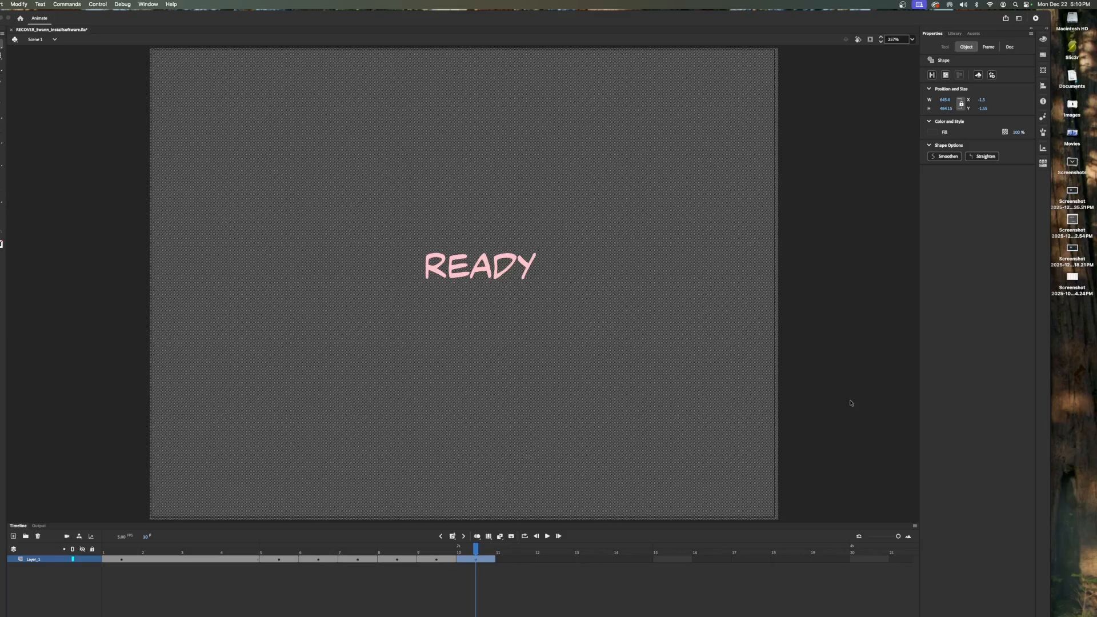
left_click(851, 403)
left_click(486, 561)
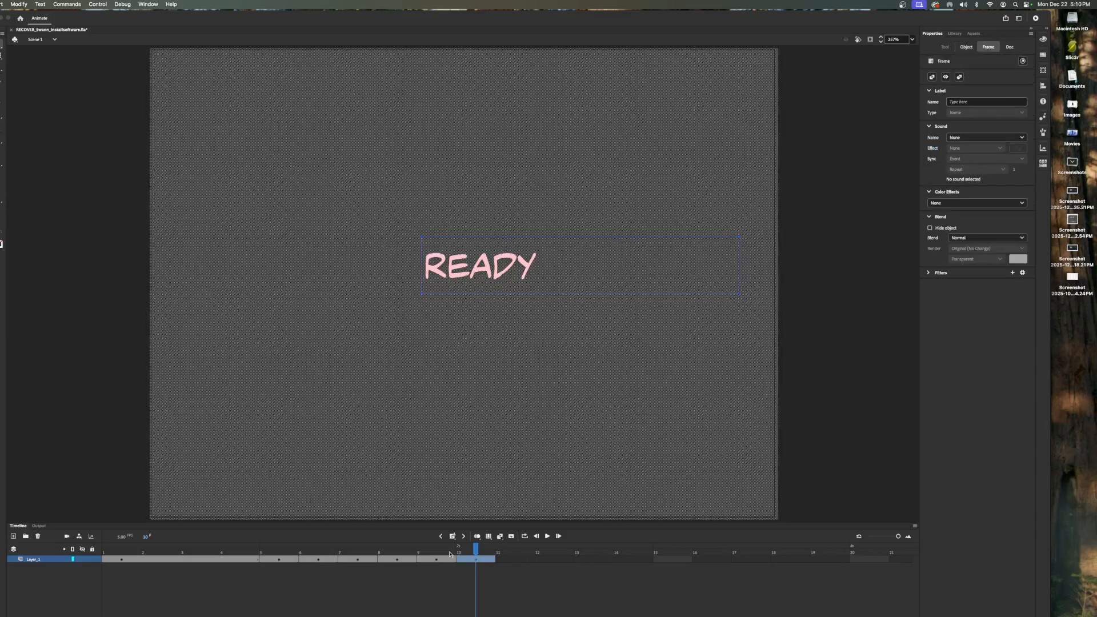
left_click(823, 388)
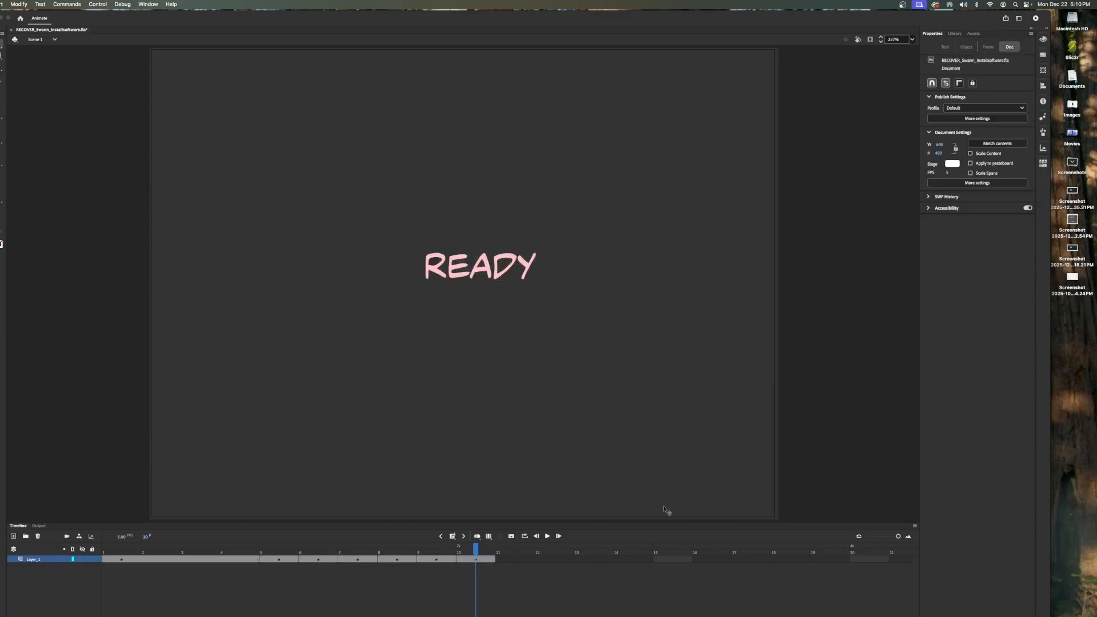
- Insert three frames after the closing READY keyframe so it holds longer
left_click(451, 537)
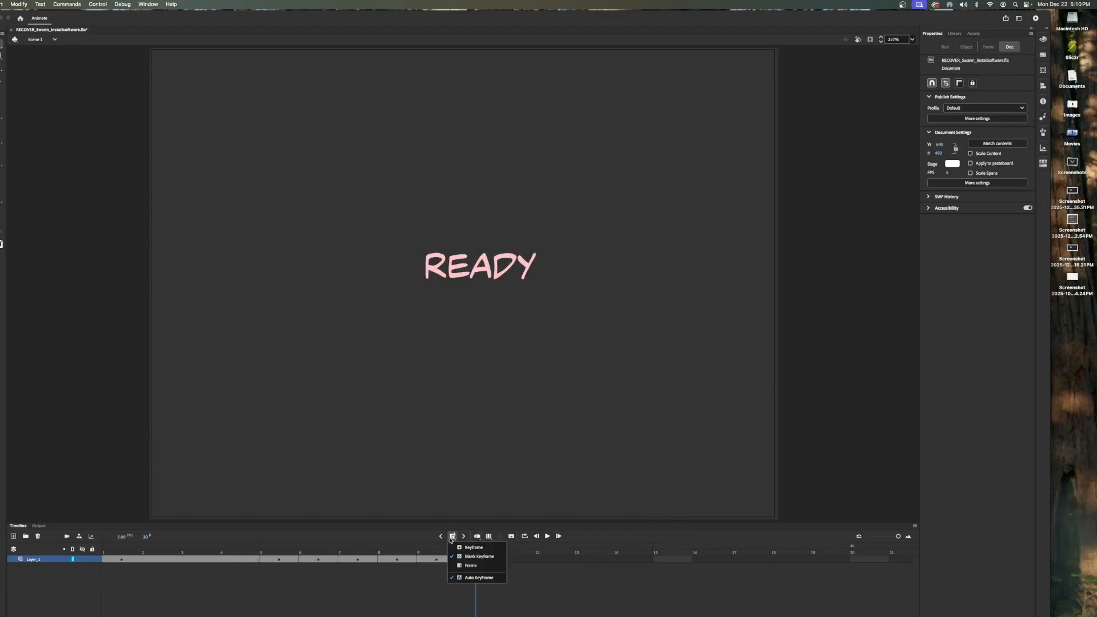
left_click(469, 566)
left_click(452, 538)
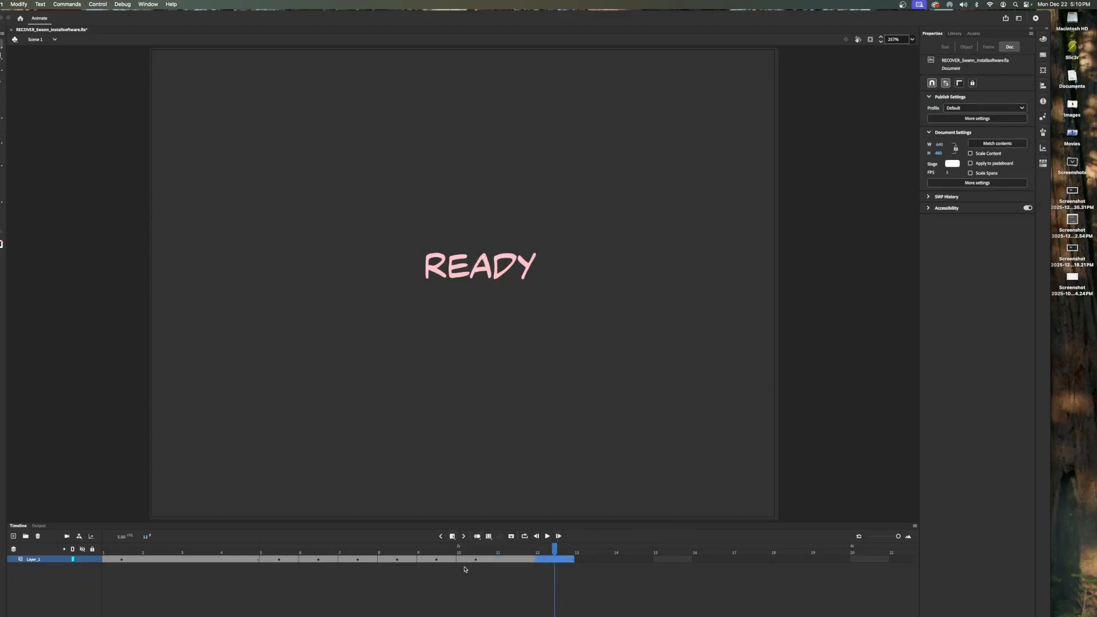
left_click(452, 538)
left_click(594, 550)
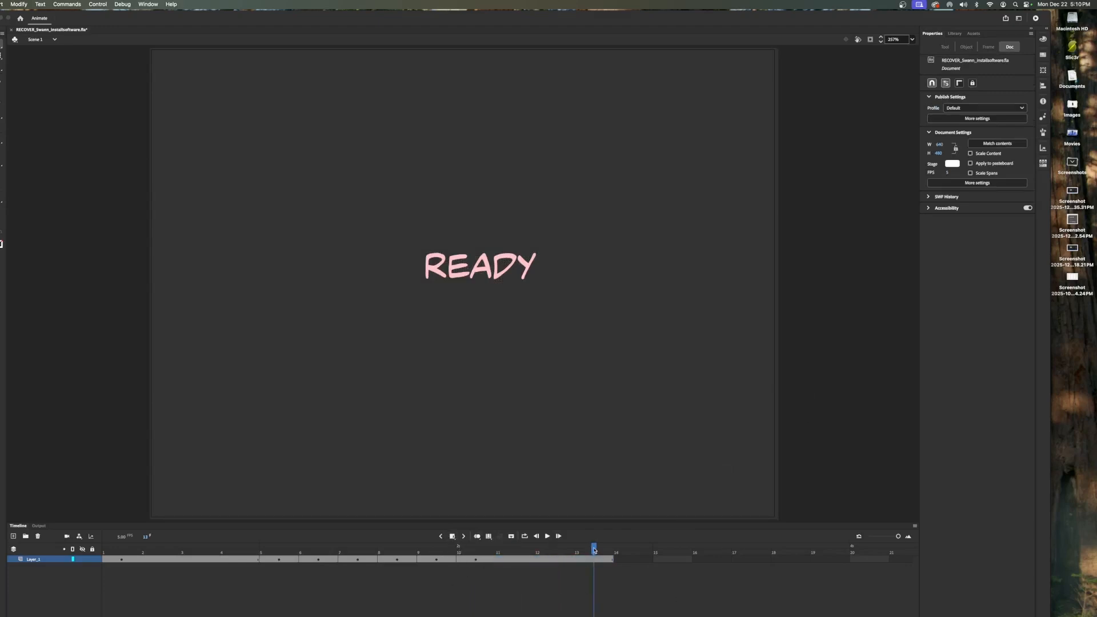
- Play the animation from the first frame and insert two more frames into the title section
left_click_drag(594, 550, 122, 548)
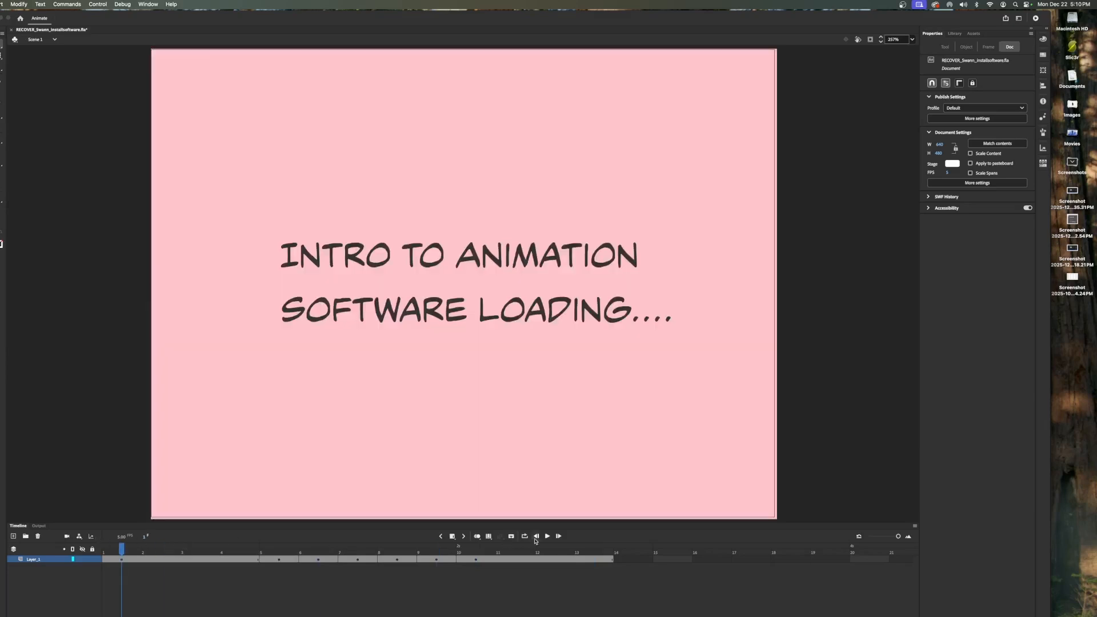
left_click(548, 537)
left_click(452, 537)
left_click(453, 537)
- Return to the first frame and play the whole animation through
left_click_drag(237, 550, 122, 549)
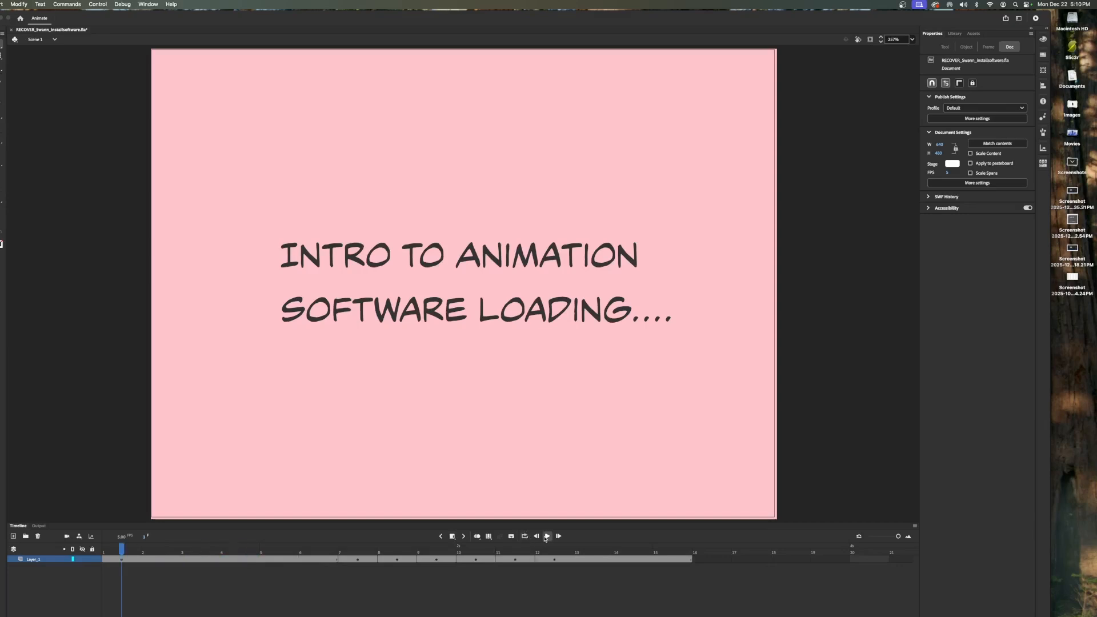
left_click(548, 537)
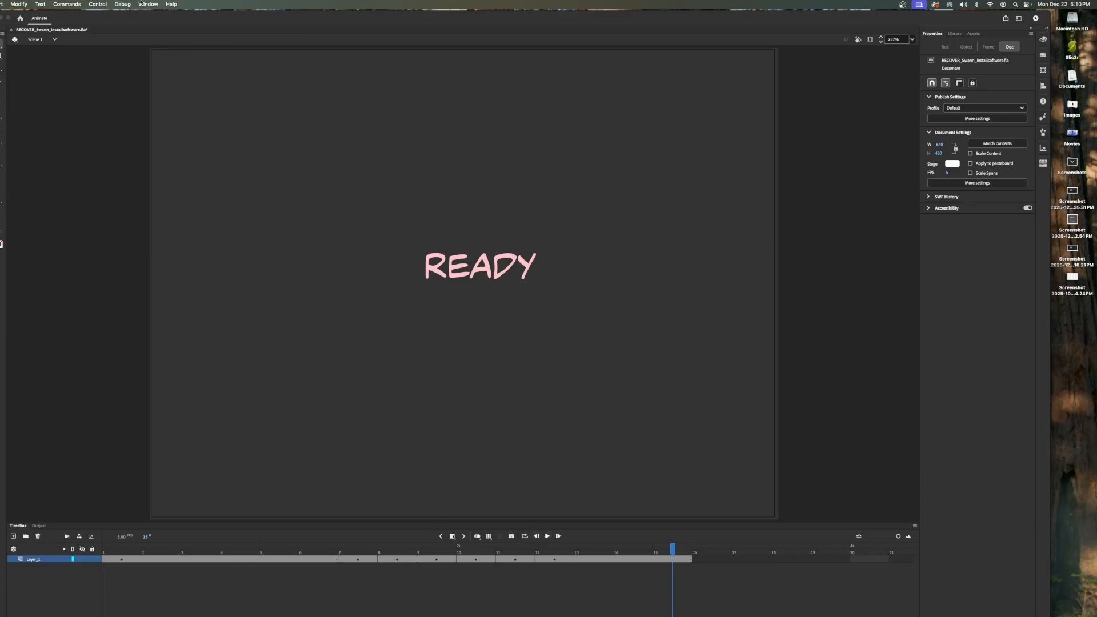
- Open the Export Animated GIF dialog and preview the animation in it
left_click(0, 4)
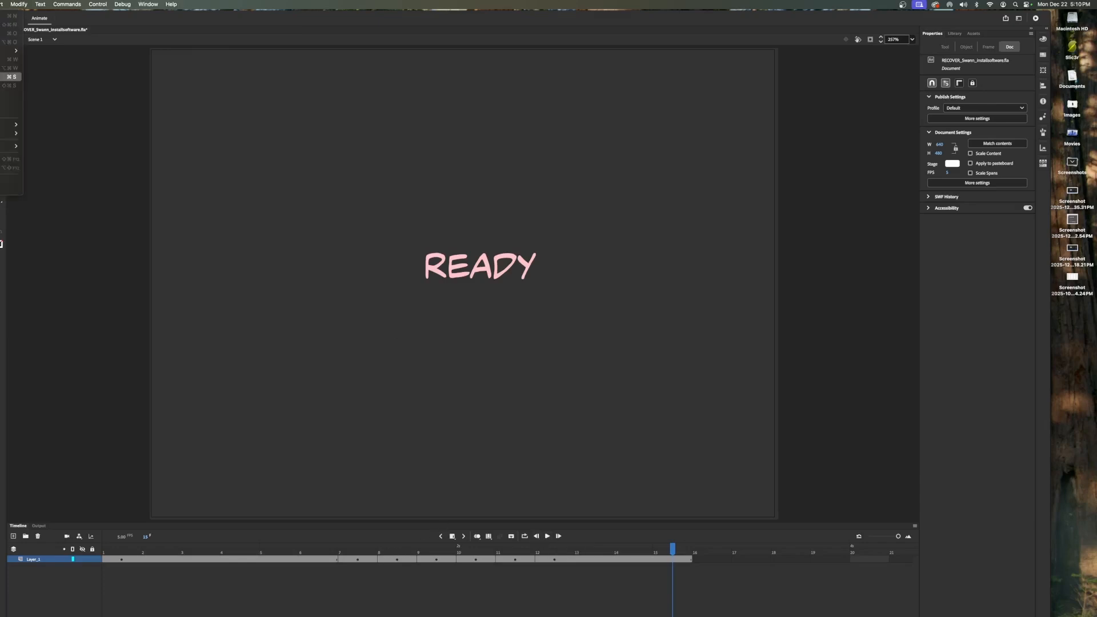
mouse_move(5, 133)
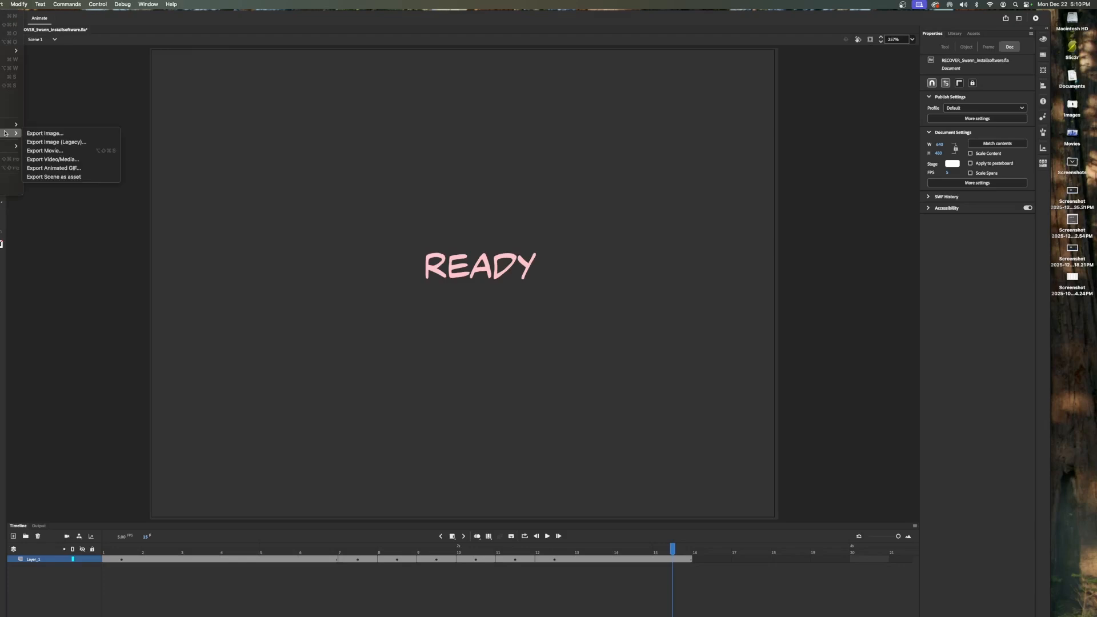
left_click(69, 168)
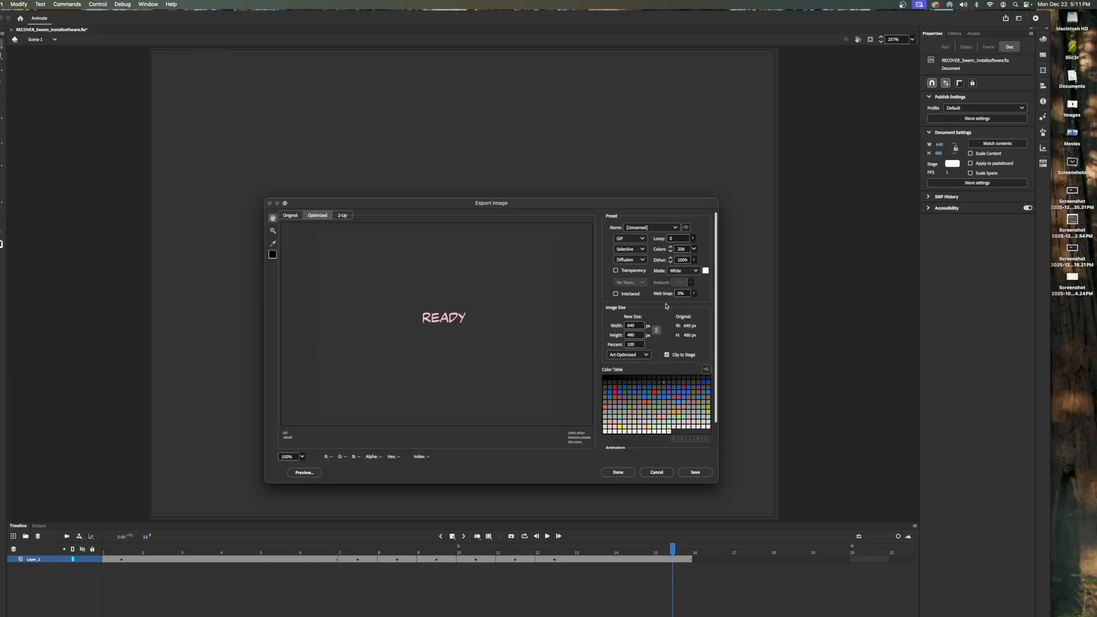
scroll(675, 314, "down", 2)
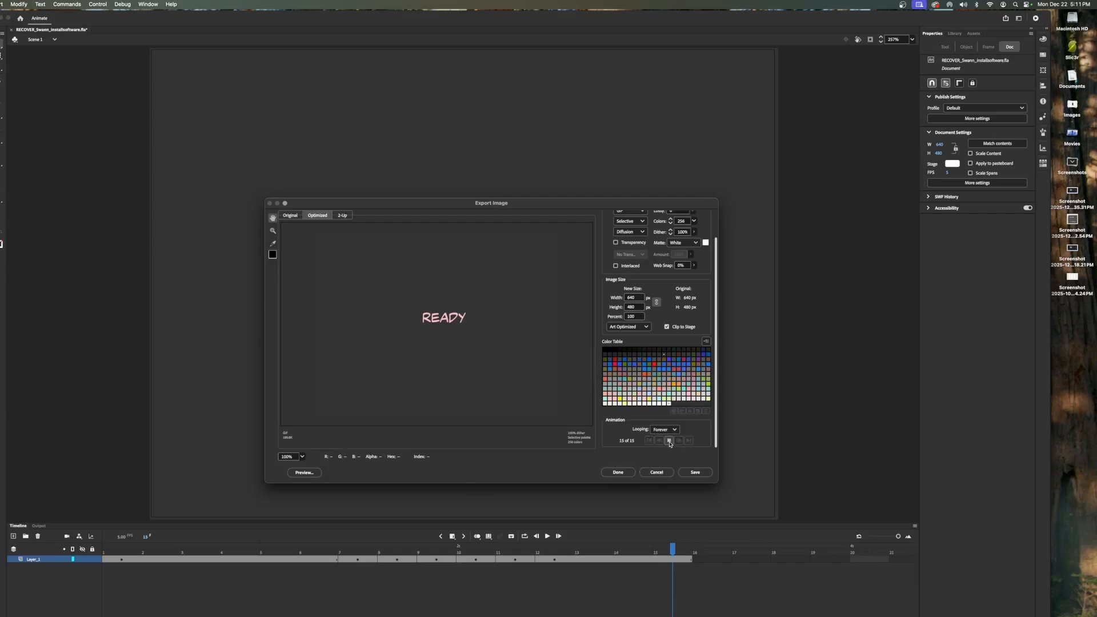
left_click(670, 440)
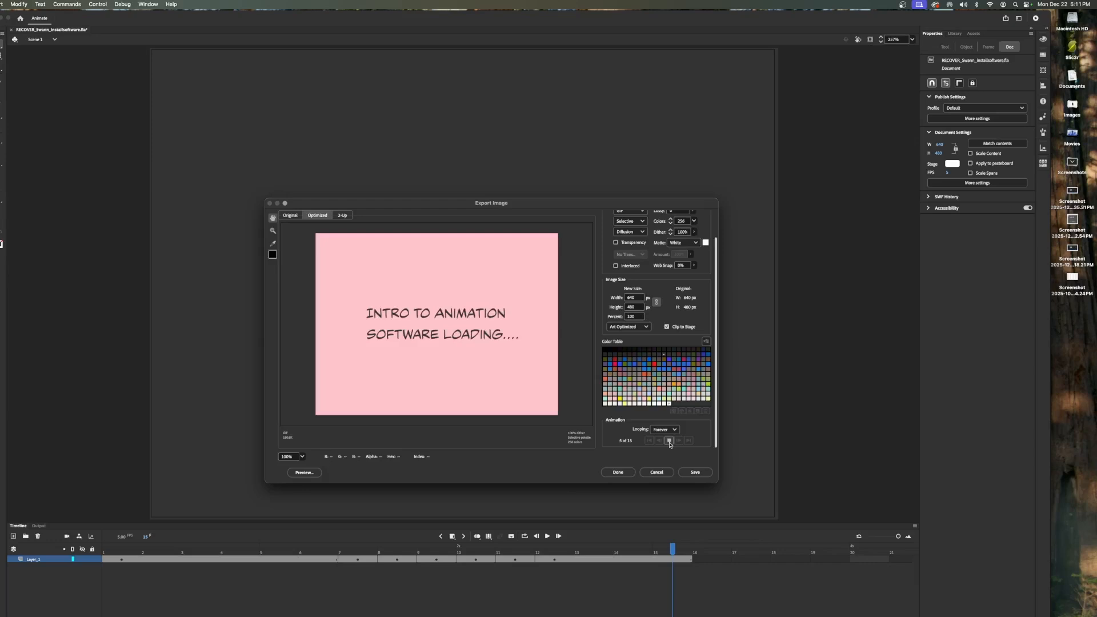
- Save the animated GIF in the Project 1 folder, removing the RECOVER_ prefix from the file name
left_click(704, 473)
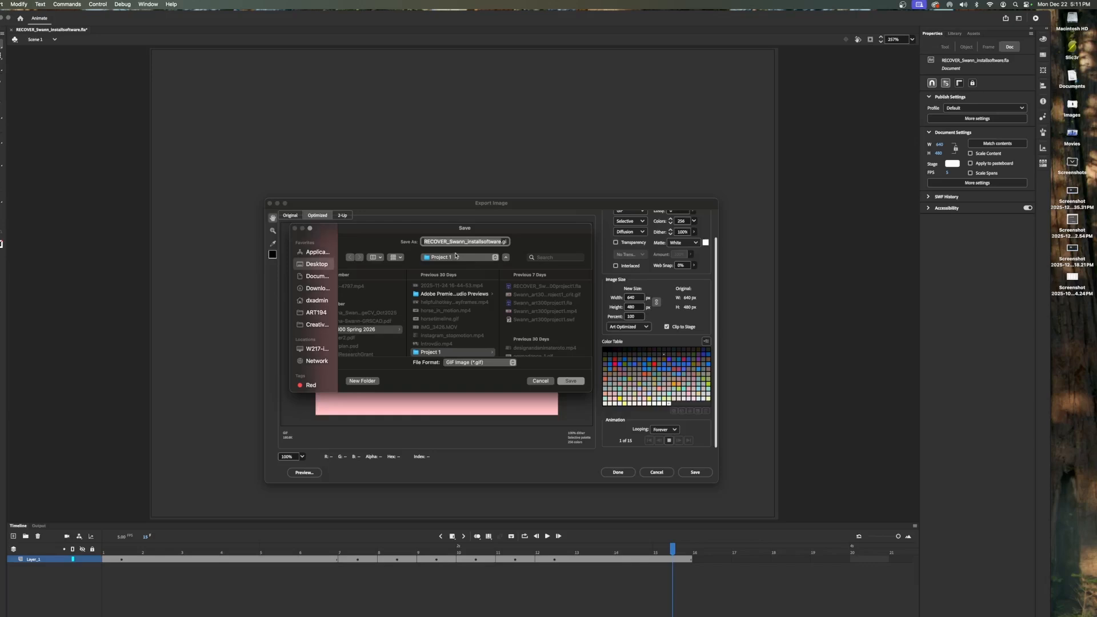
left_click(452, 241)
left_click_drag(452, 242, 380, 243)
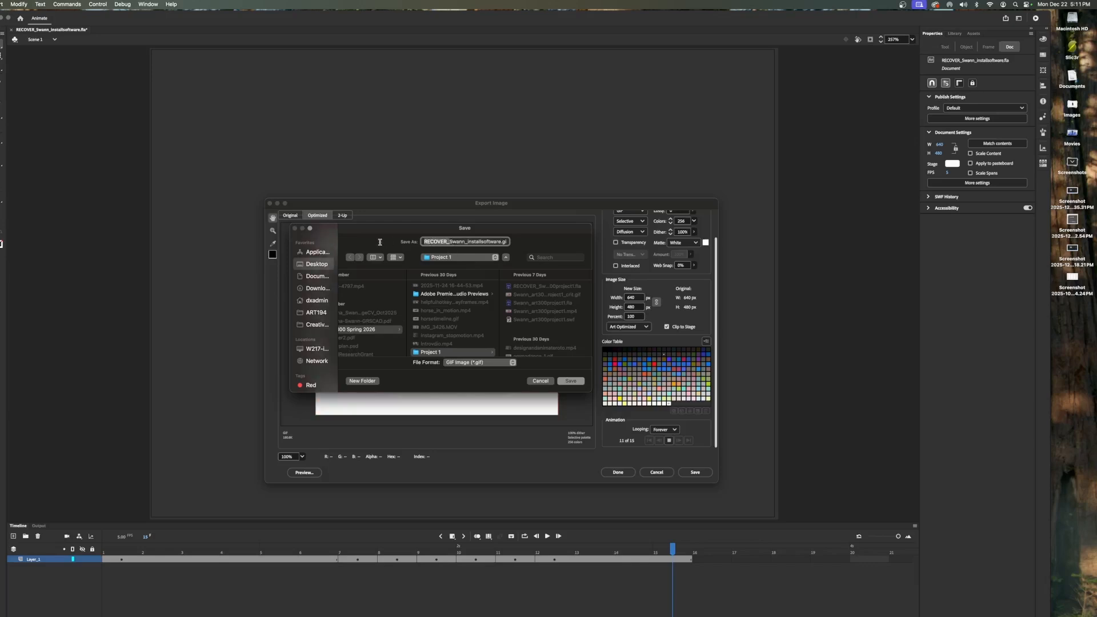
key("BackSpace")
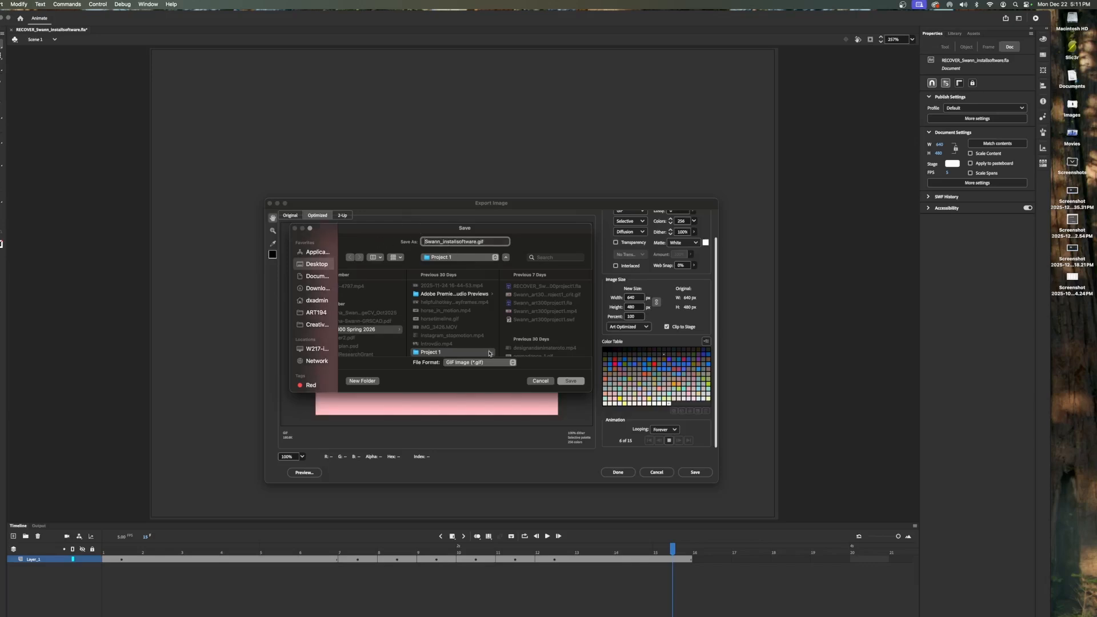
scroll(486, 335, "down", 2)
scroll(485, 335, "down", 5)
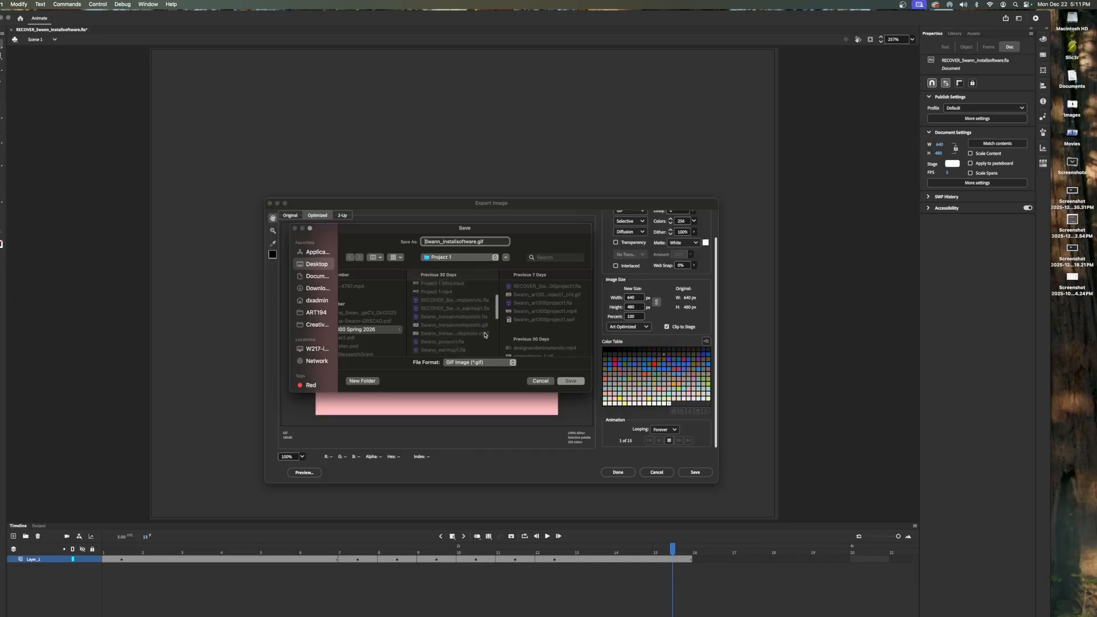
left_click(572, 381)
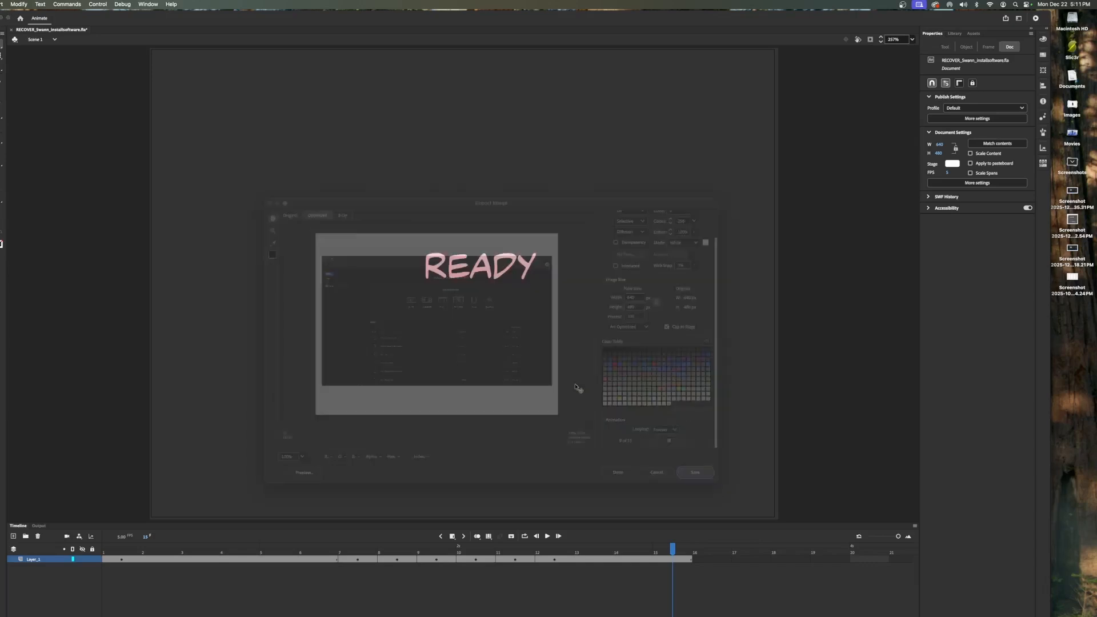